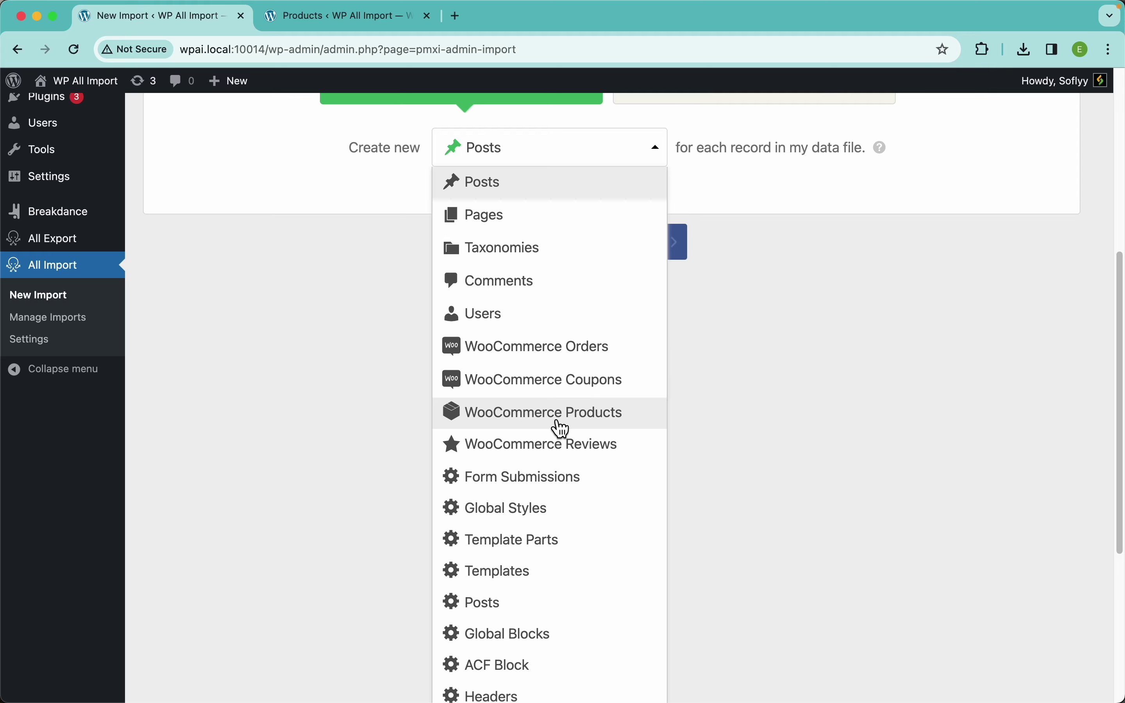
# - Set the uploaded XML file to create new WooCommerce Products and continue to step 2 of the import
pyautogui.click(560, 425)
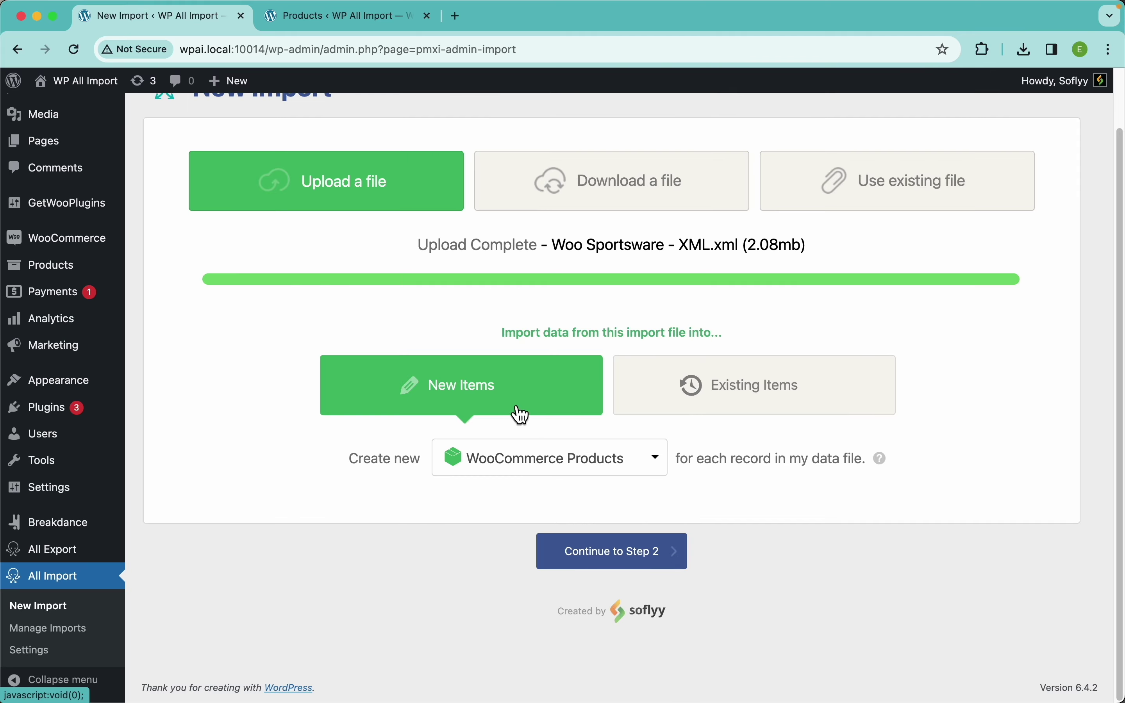
pyautogui.click(345, 18)
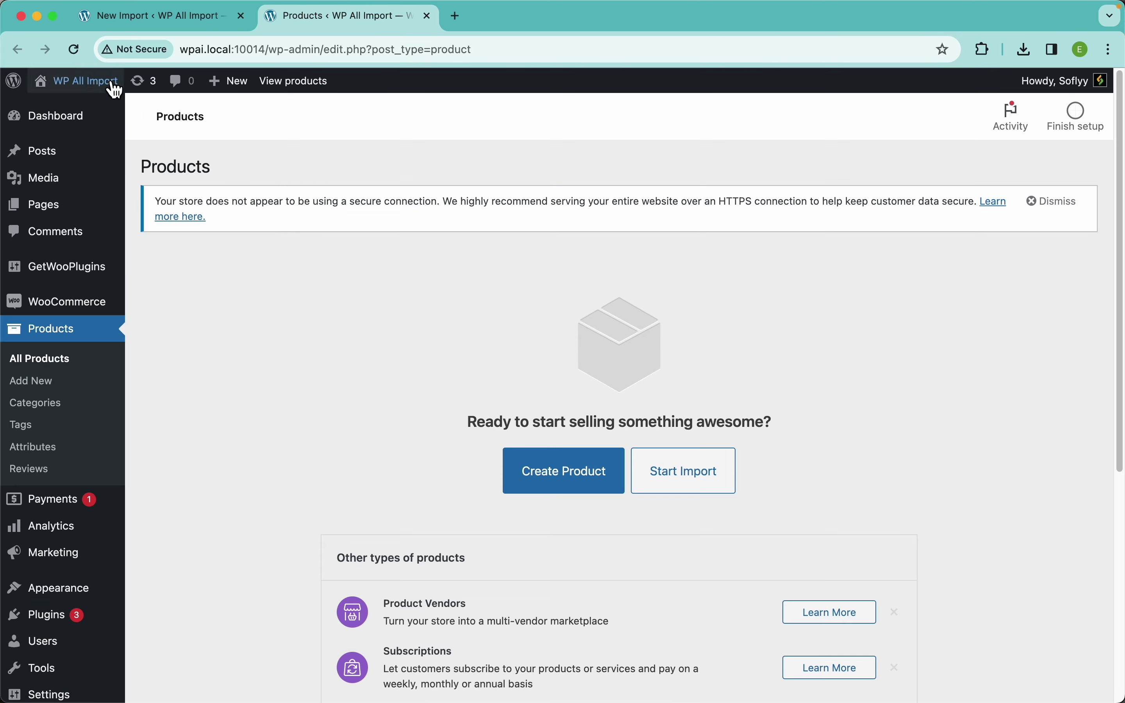
pyautogui.click(74, 49)
pyautogui.click(190, 18)
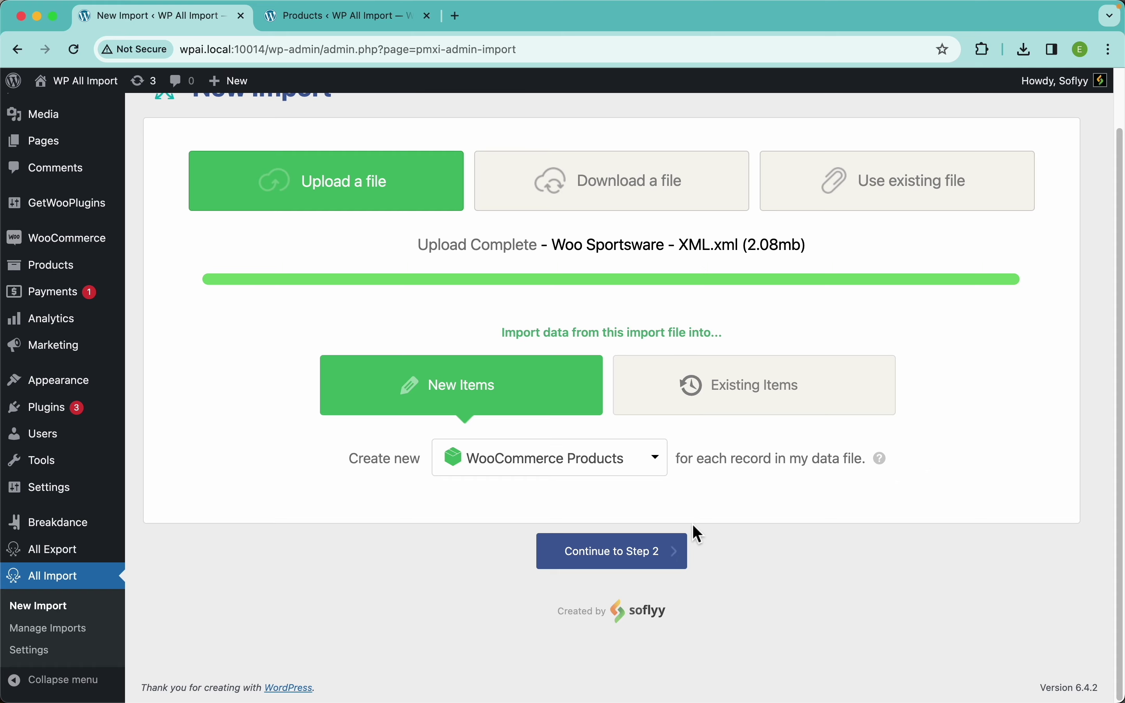
pyautogui.click(645, 564)
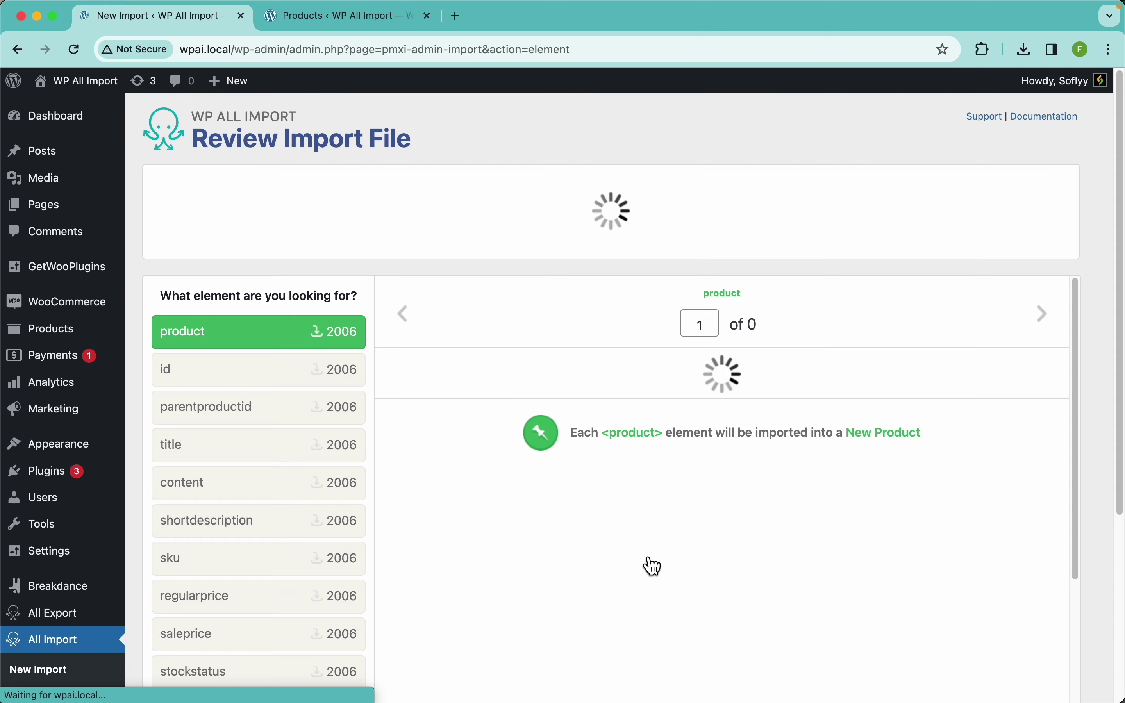
# - Review the data fields of the first product element in the import file and continue to step 3
pyautogui.scroll(-3, 572, 250)
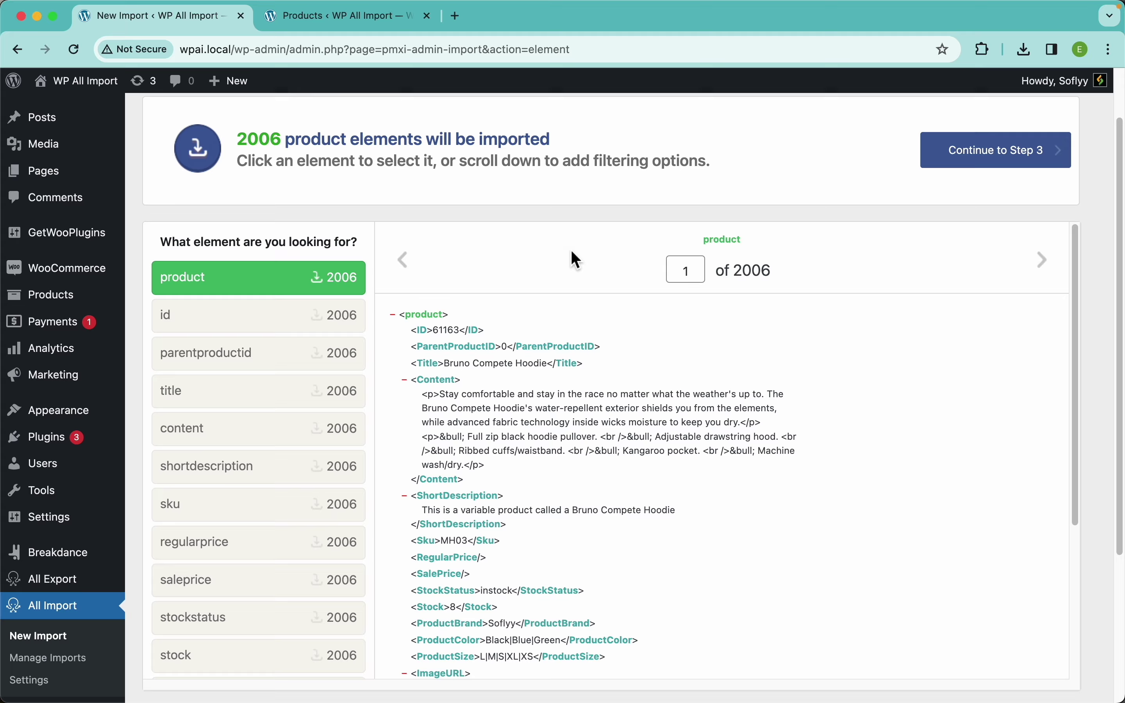
pyautogui.scroll(1, 418, 266)
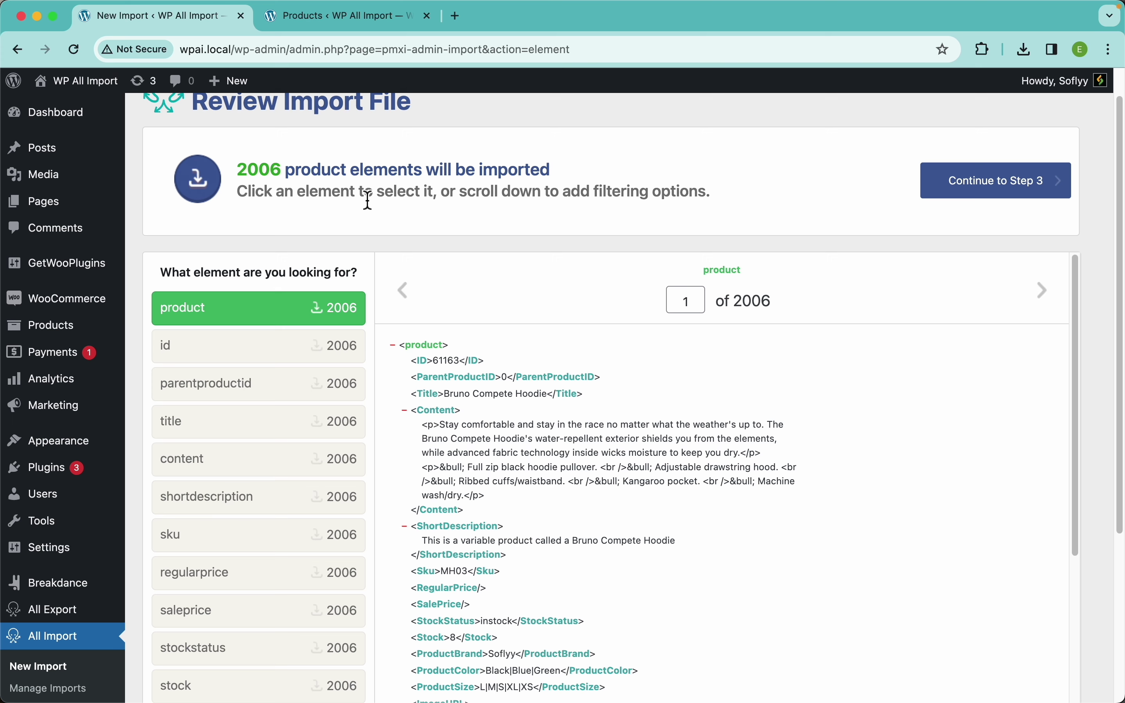
pyautogui.scroll(-3, 608, 232)
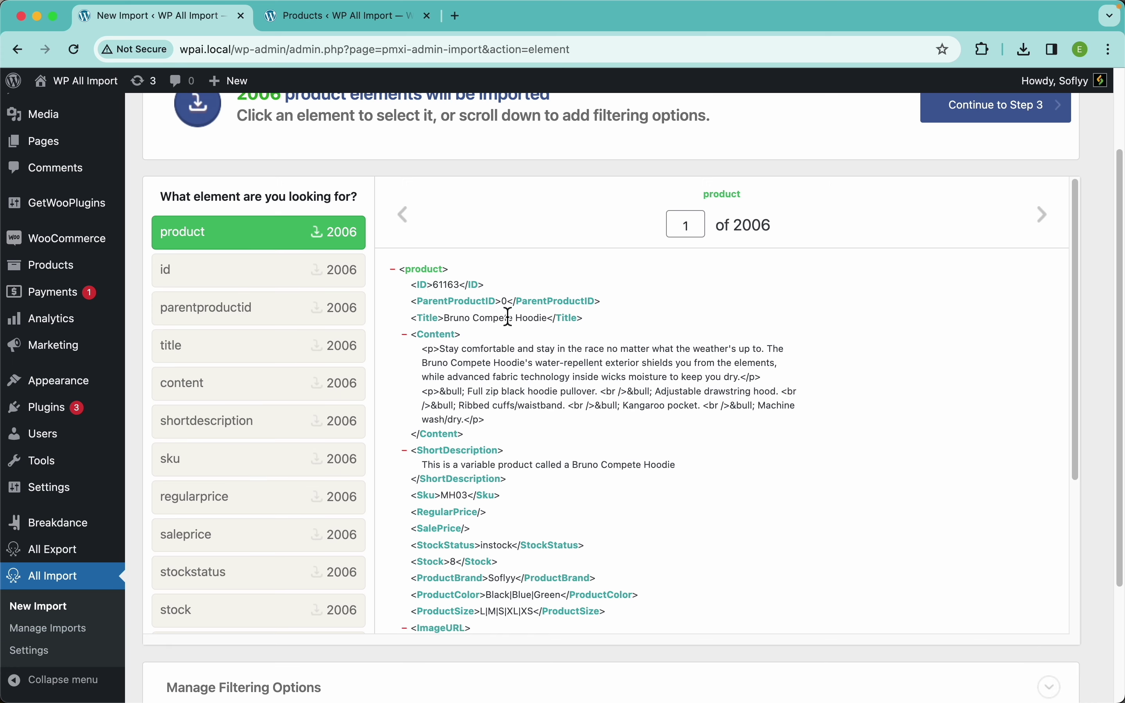
pyautogui.scroll(-5, 507, 363)
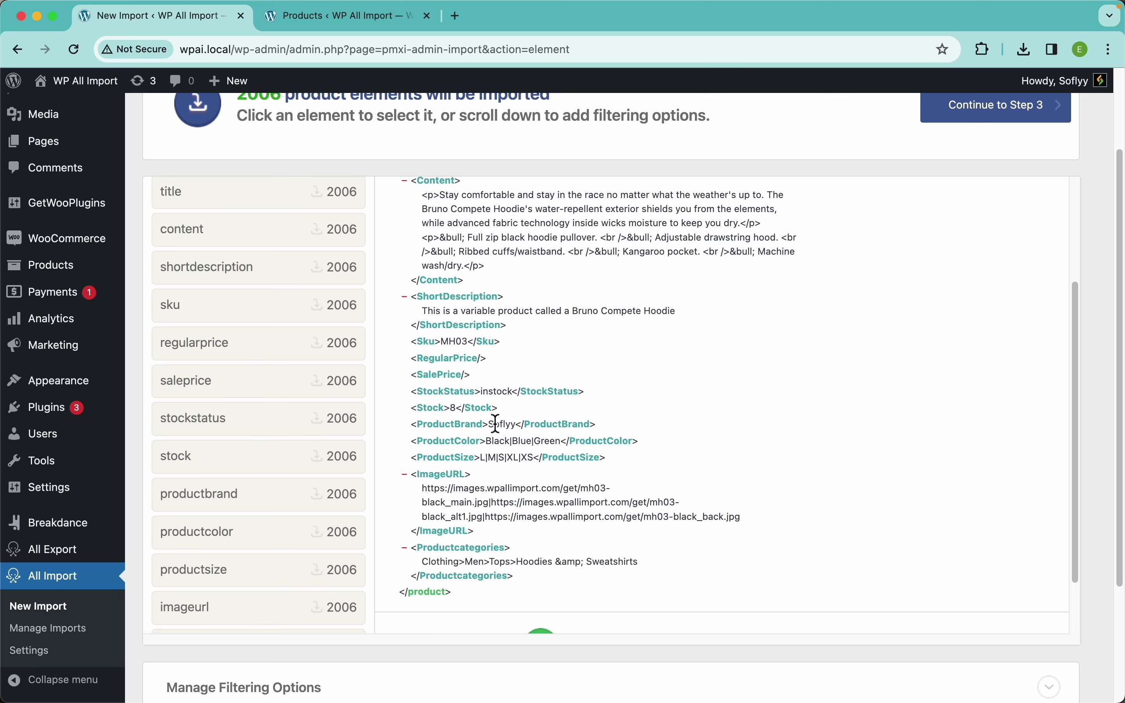
pyautogui.scroll(-2, 550, 445)
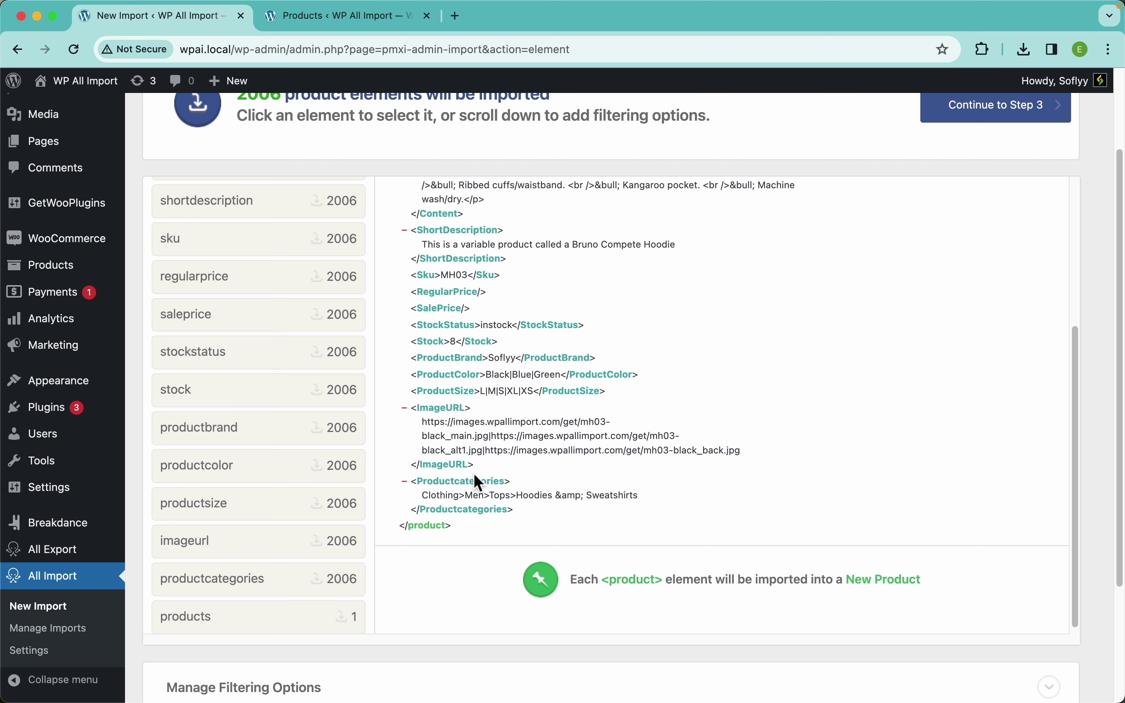
pyautogui.scroll(7, 722, 252)
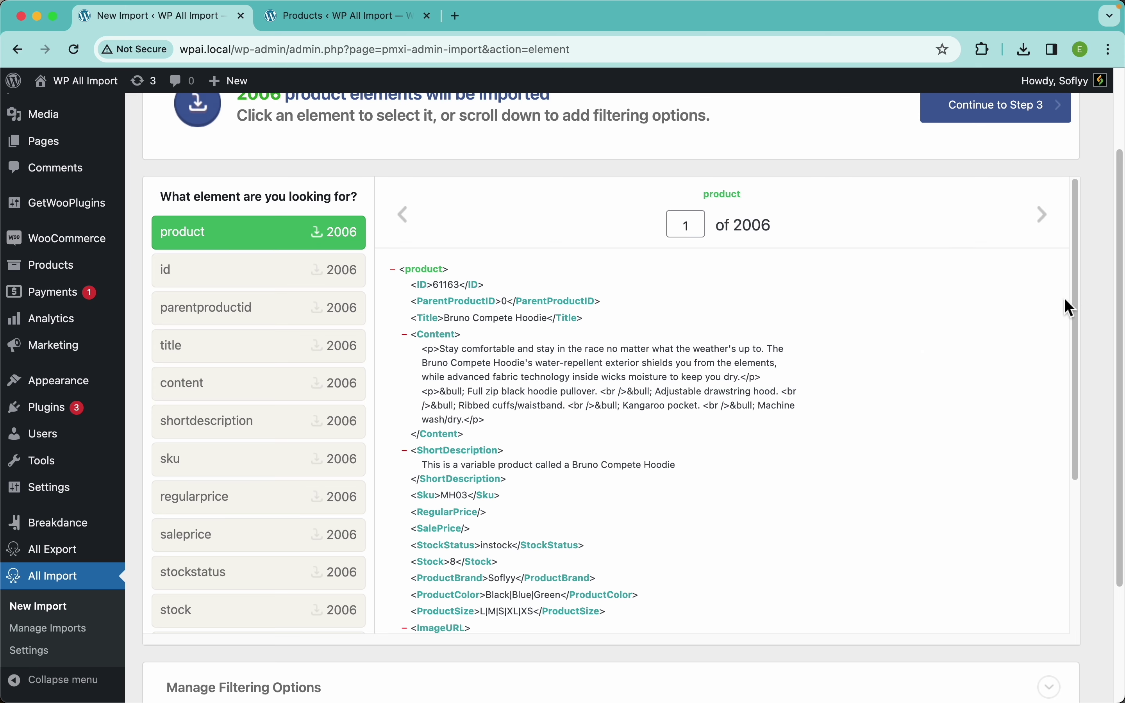
pyautogui.scroll(3, 1094, 191)
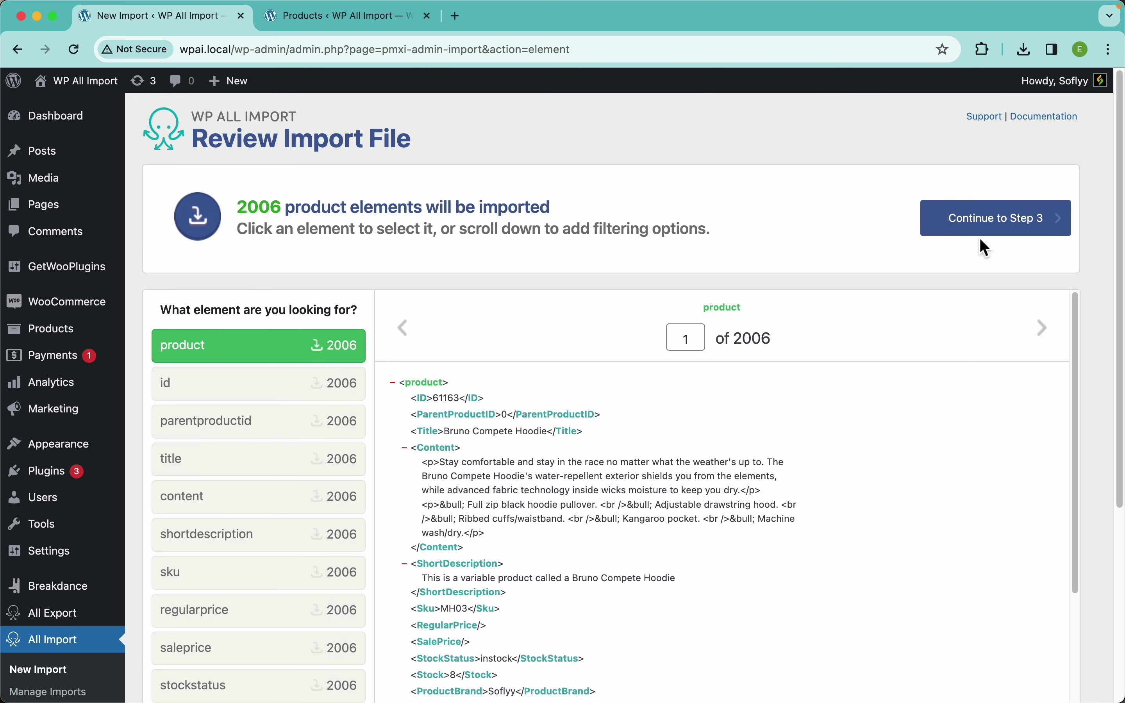
pyautogui.click(981, 232)
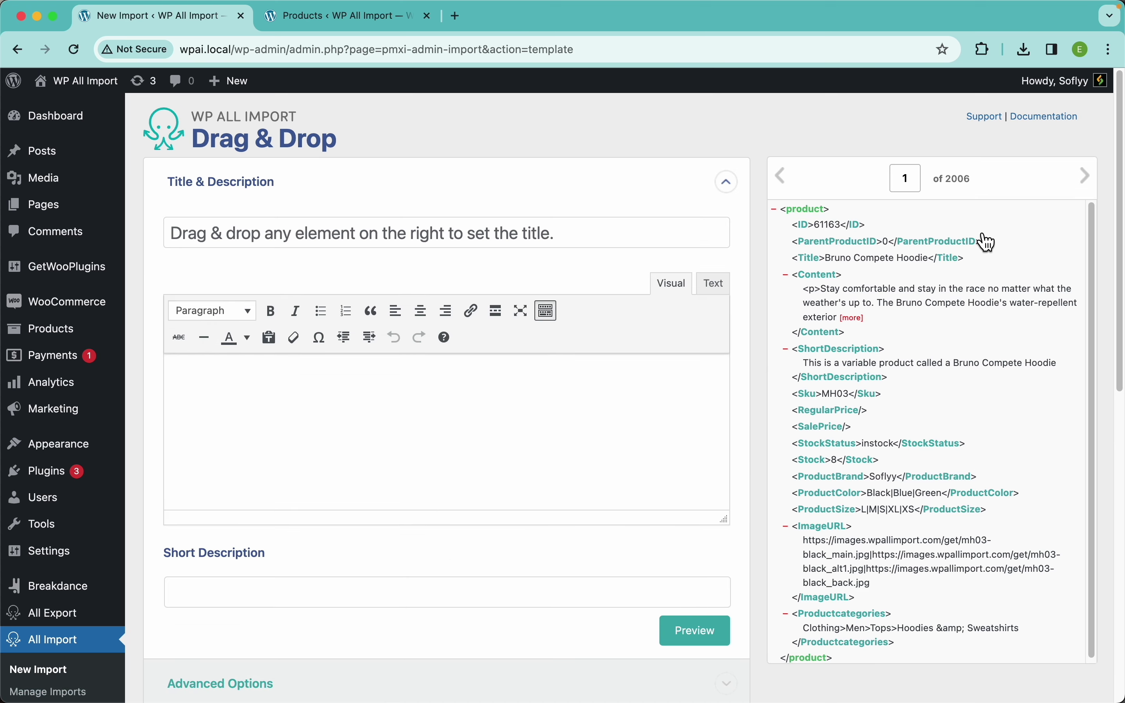
# - Map the Title, Content and ShortDescription elements to the product title, description and short description, and preview the mapping
pyautogui.moveTo(816, 260); pyautogui.dragTo(604, 255)
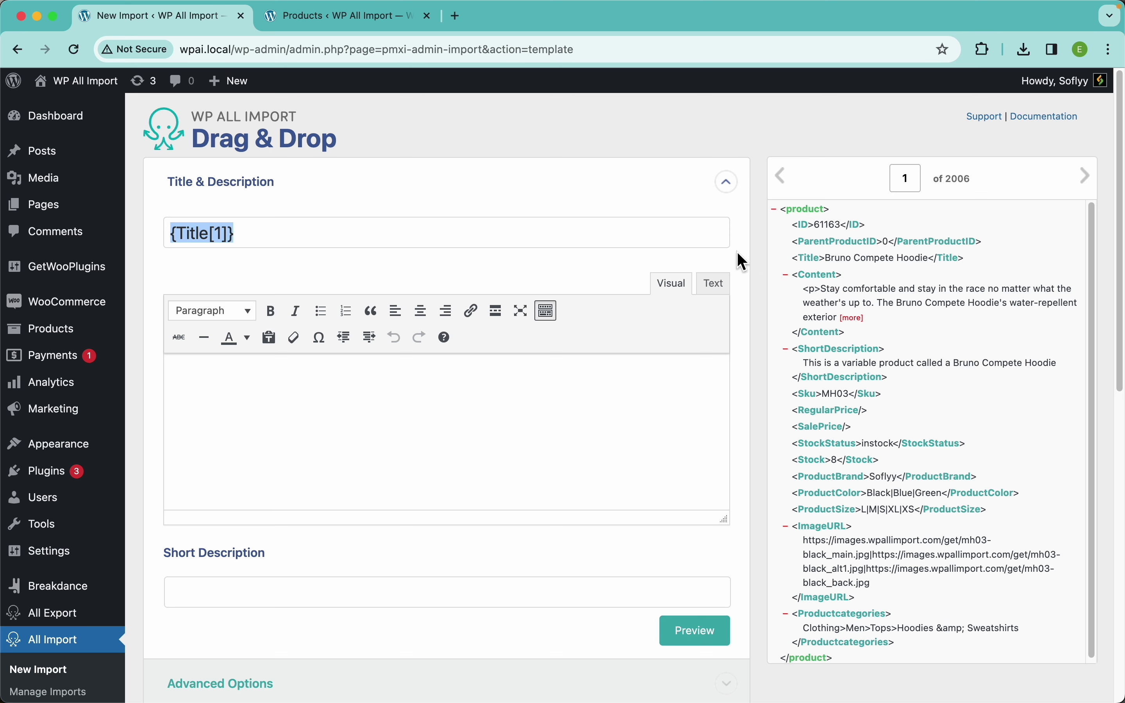
pyautogui.moveTo(820, 289); pyautogui.dragTo(590, 420)
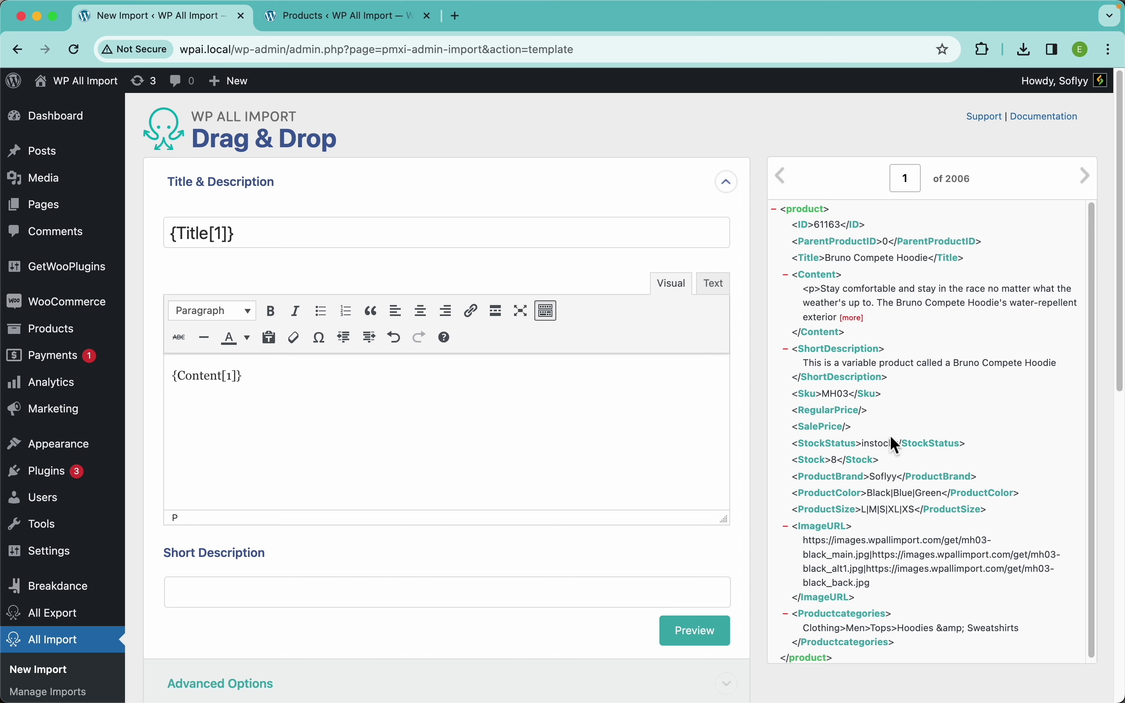
pyautogui.scroll(-5, 565, 300)
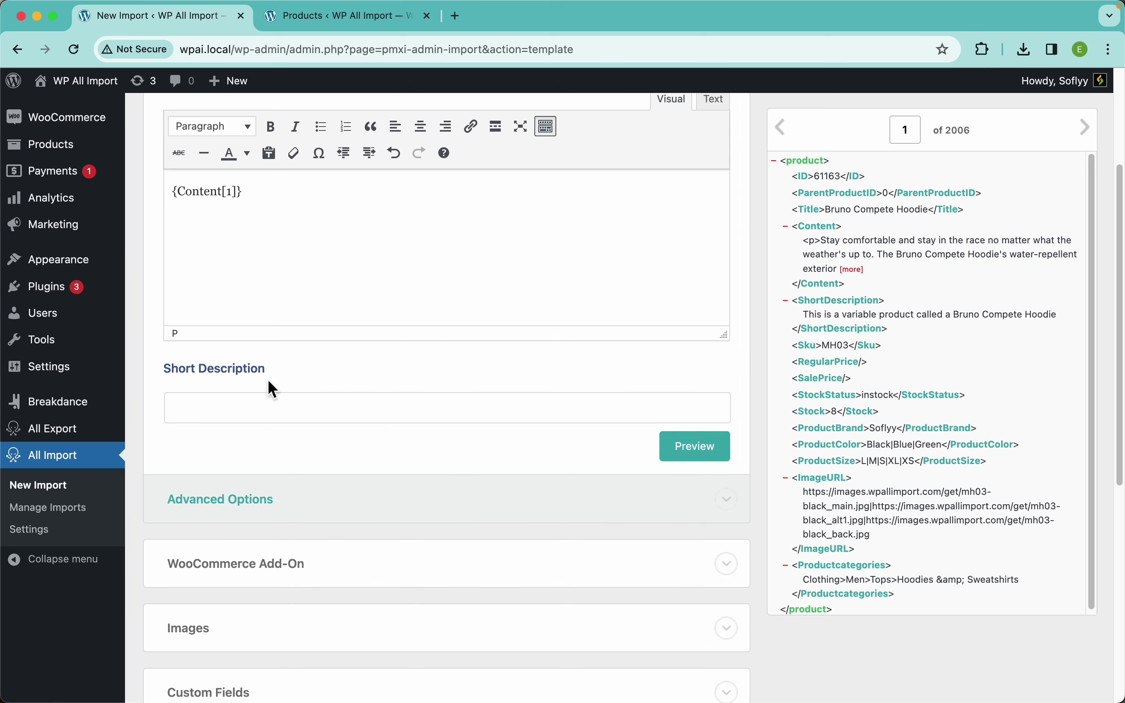
pyautogui.moveTo(851, 303); pyautogui.dragTo(550, 402)
pyautogui.click(723, 461)
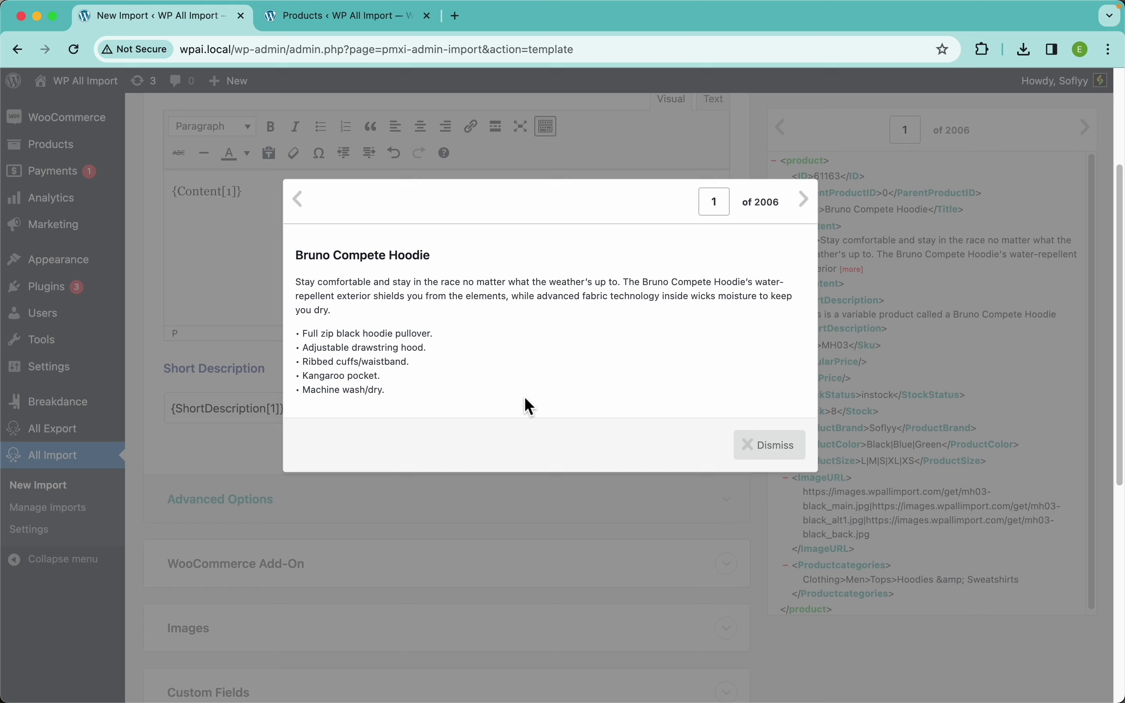
pyautogui.click(767, 442)
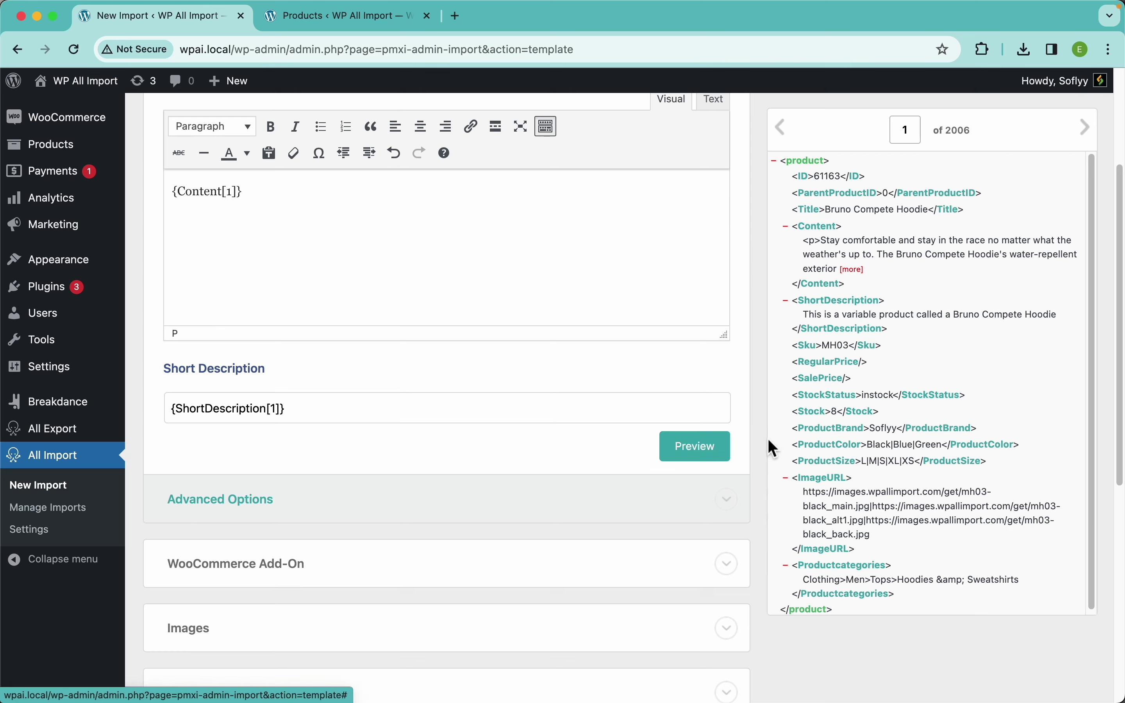
# - Set the product type to Variable product in the WooCommerce Add-On section
pyautogui.scroll(-5, 376, 504)
pyautogui.click(270, 321)
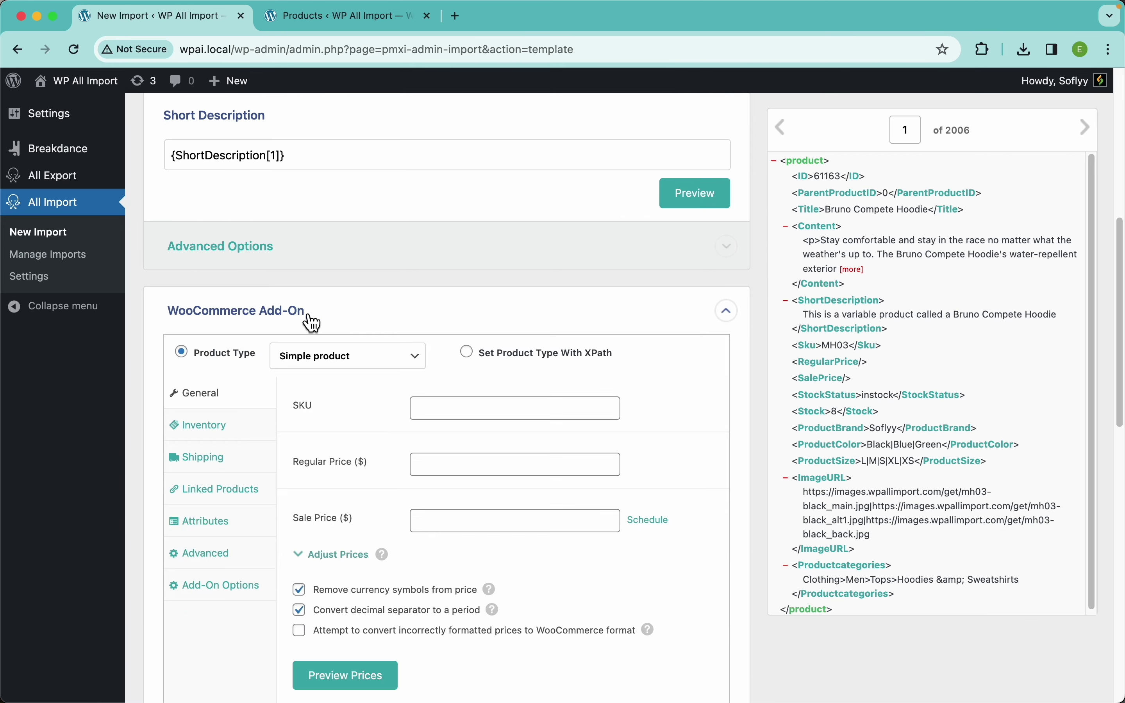
pyautogui.scroll(-3, 386, 317)
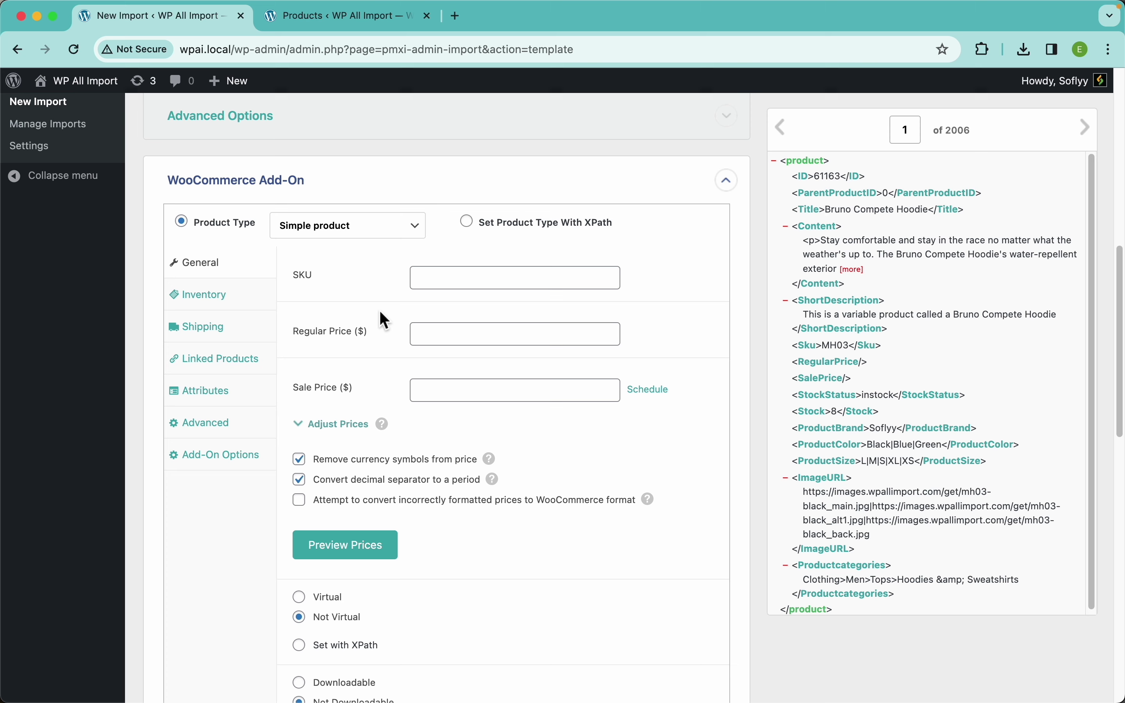
pyautogui.click(350, 235)
pyautogui.click(331, 277)
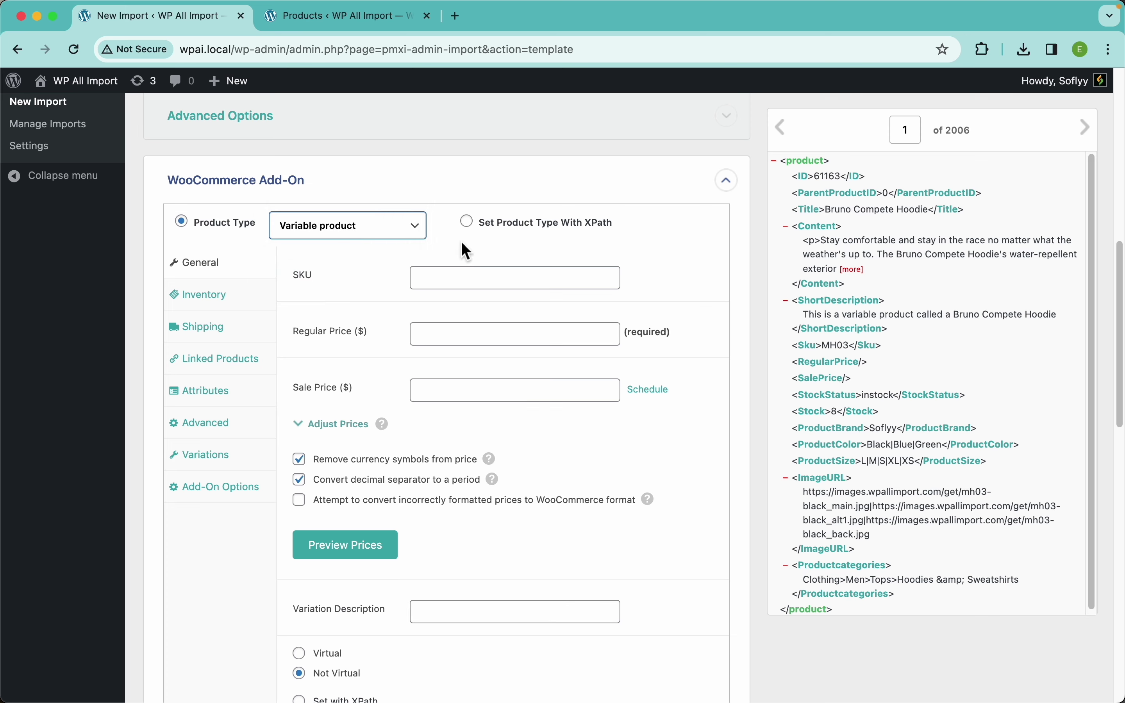
# - Map the Sku, RegularPrice and SalePrice elements to the SKU, regular price and sale price fields
pyautogui.scroll(10, 611, 261)
pyautogui.scroll(-5, 418, 298)
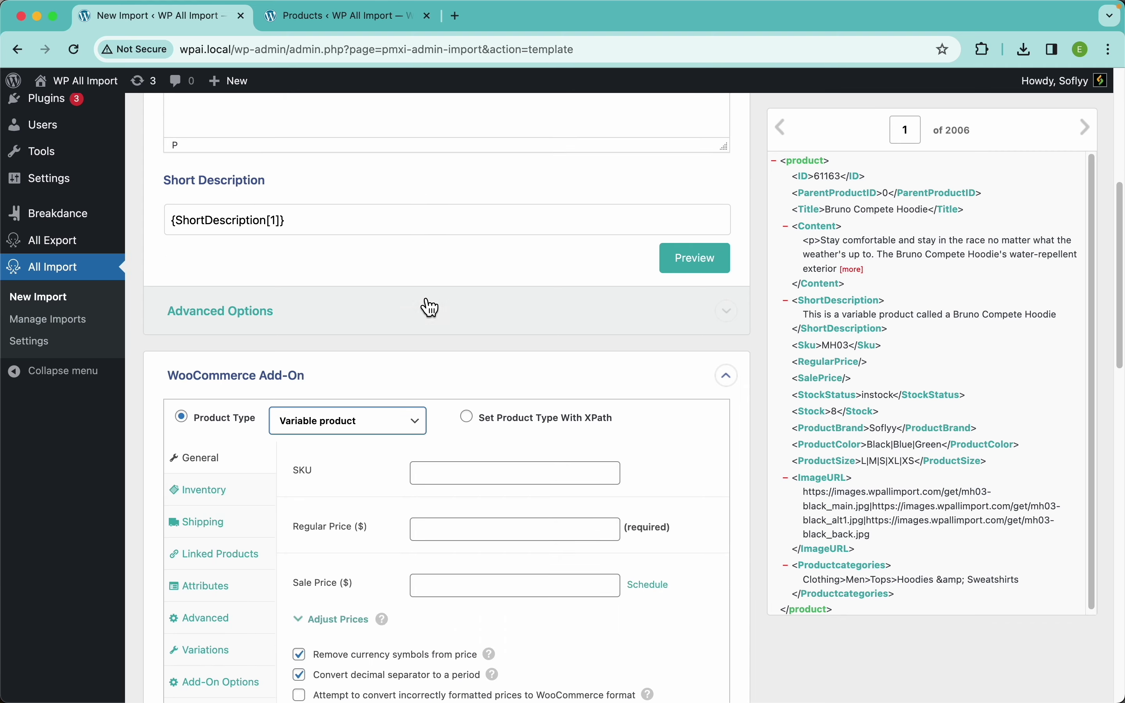
pyautogui.scroll(-5, 430, 307)
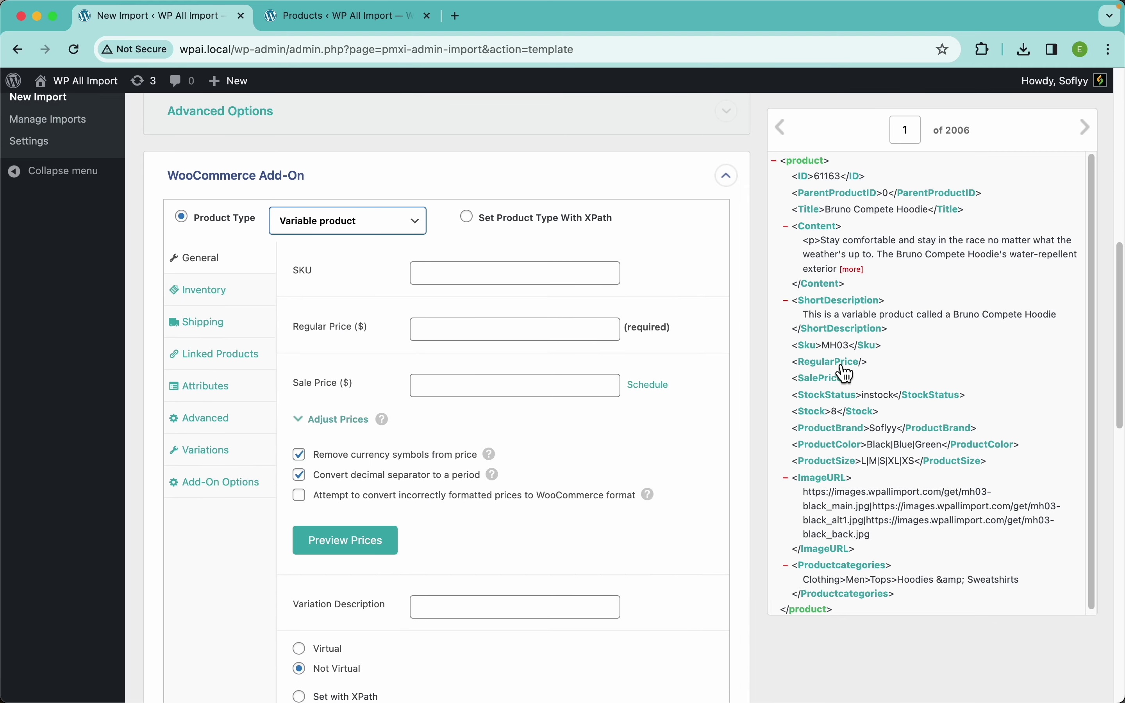
pyautogui.moveTo(832, 345); pyautogui.dragTo(575, 276)
pyautogui.moveTo(833, 362); pyautogui.dragTo(592, 392)
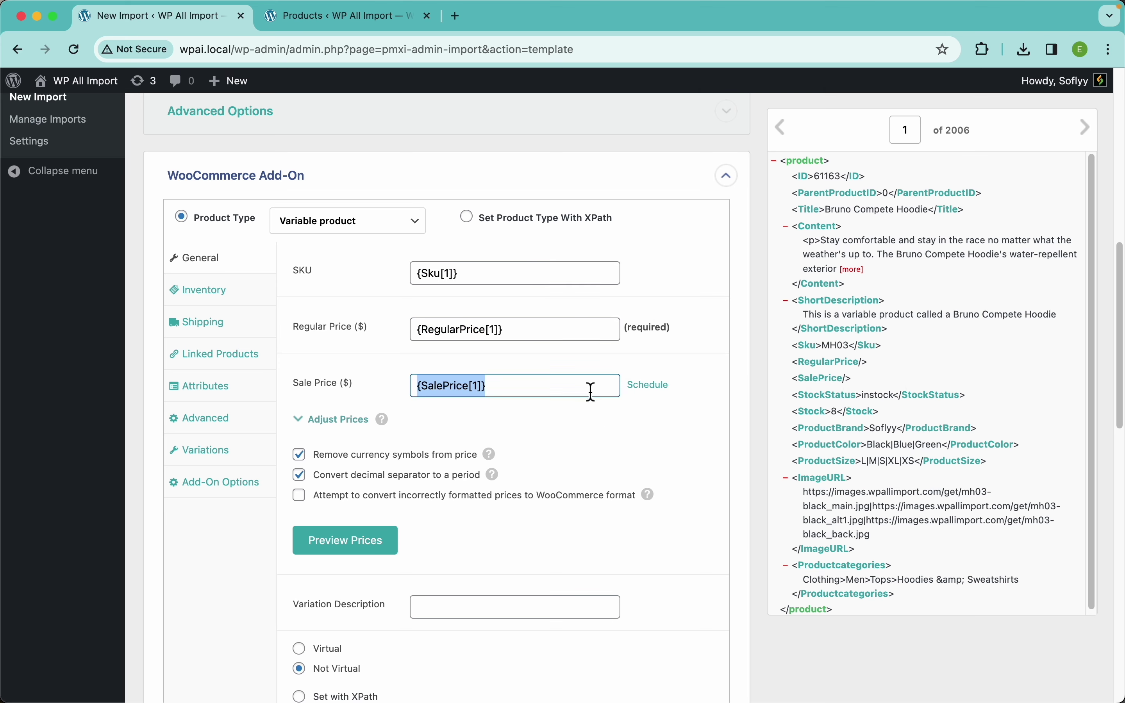
pyautogui.click(712, 351)
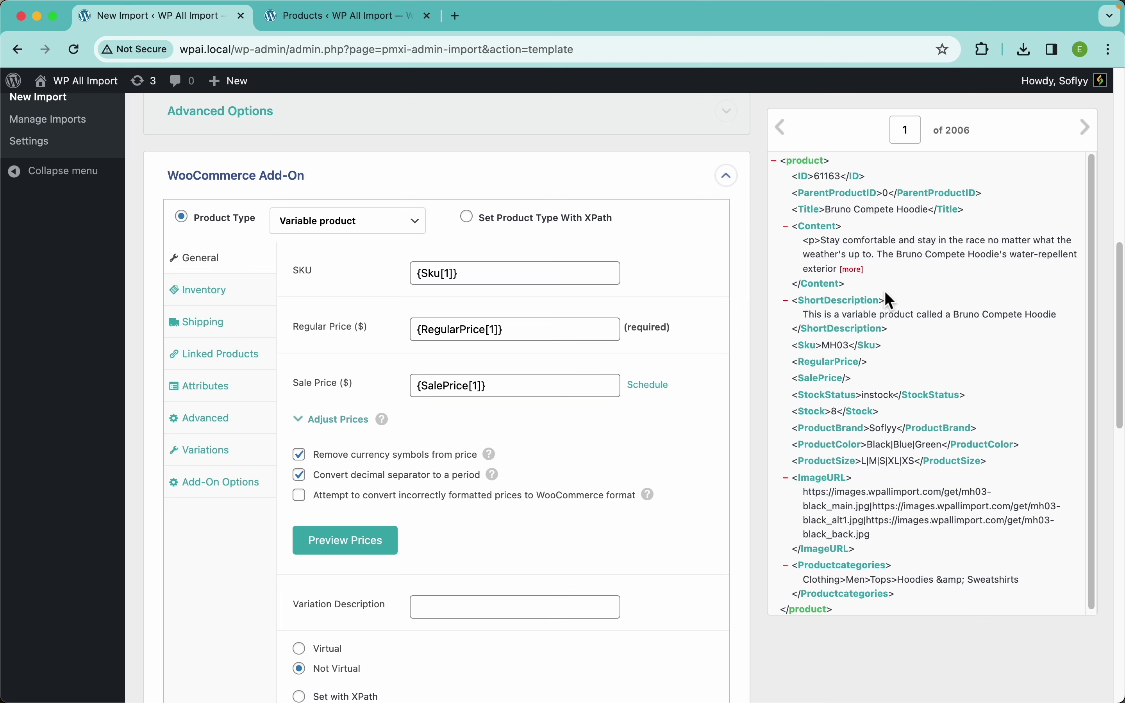
# - Compare the ID, ParentProductID and attribute values of the first and second product records
pyautogui.scroll(10, 891, 188)
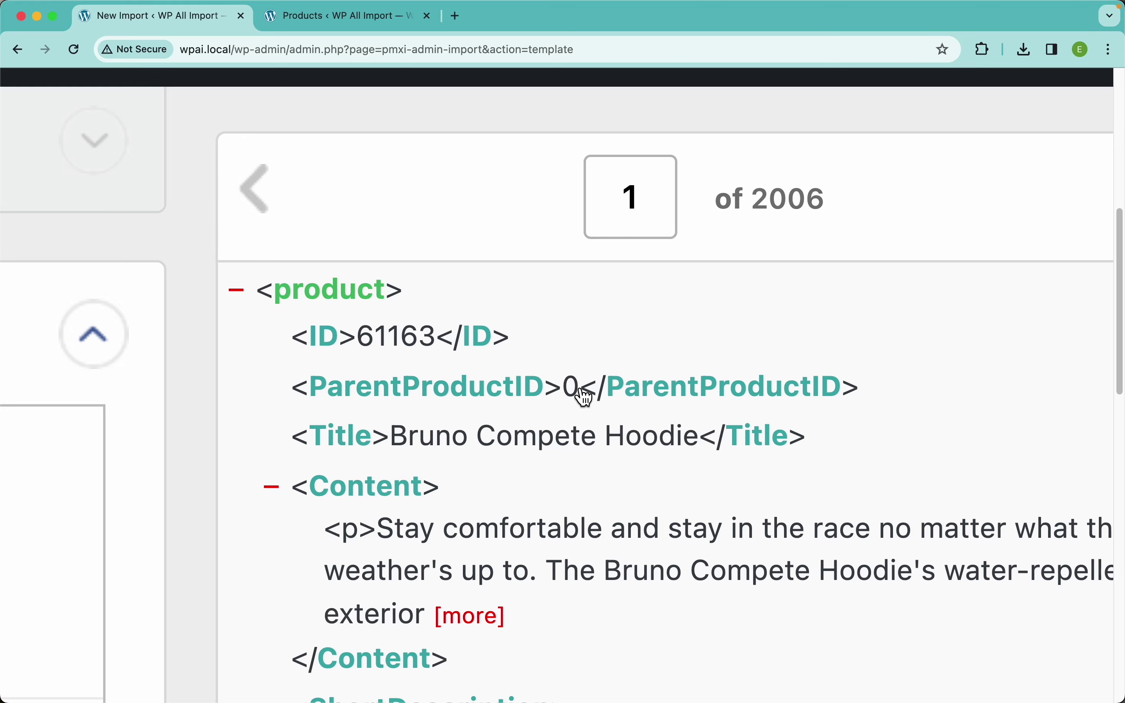
pyautogui.scroll(-10, 647, 437)
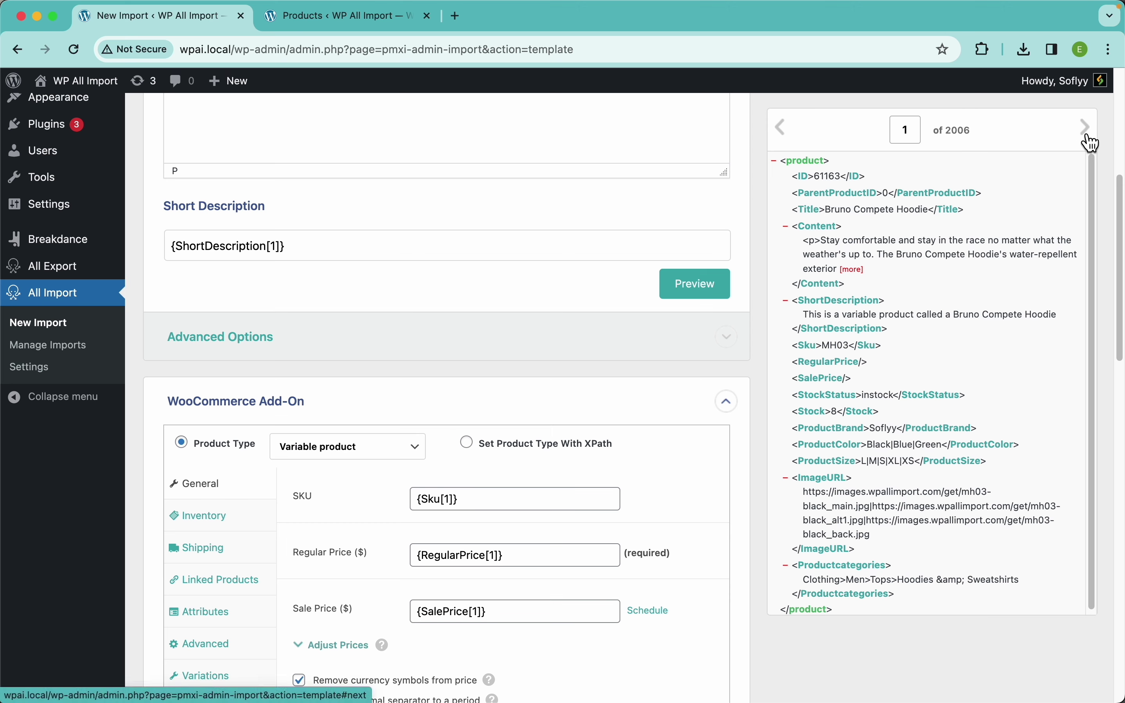
pyautogui.click(1090, 139)
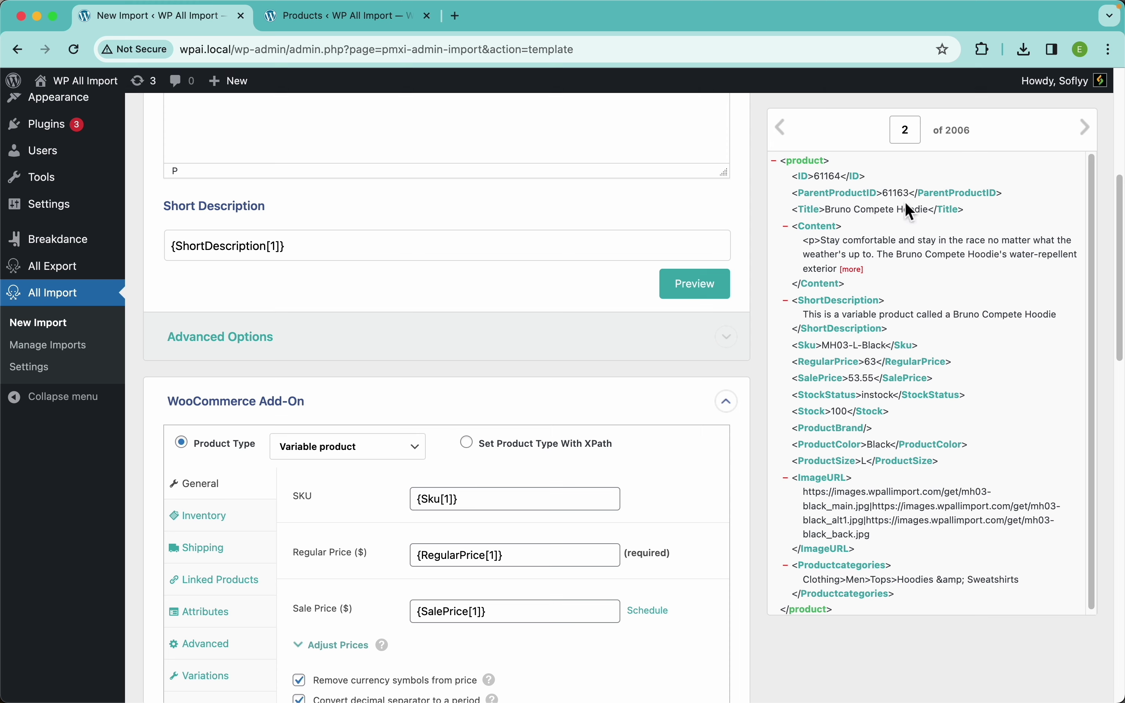
pyautogui.click(790, 139)
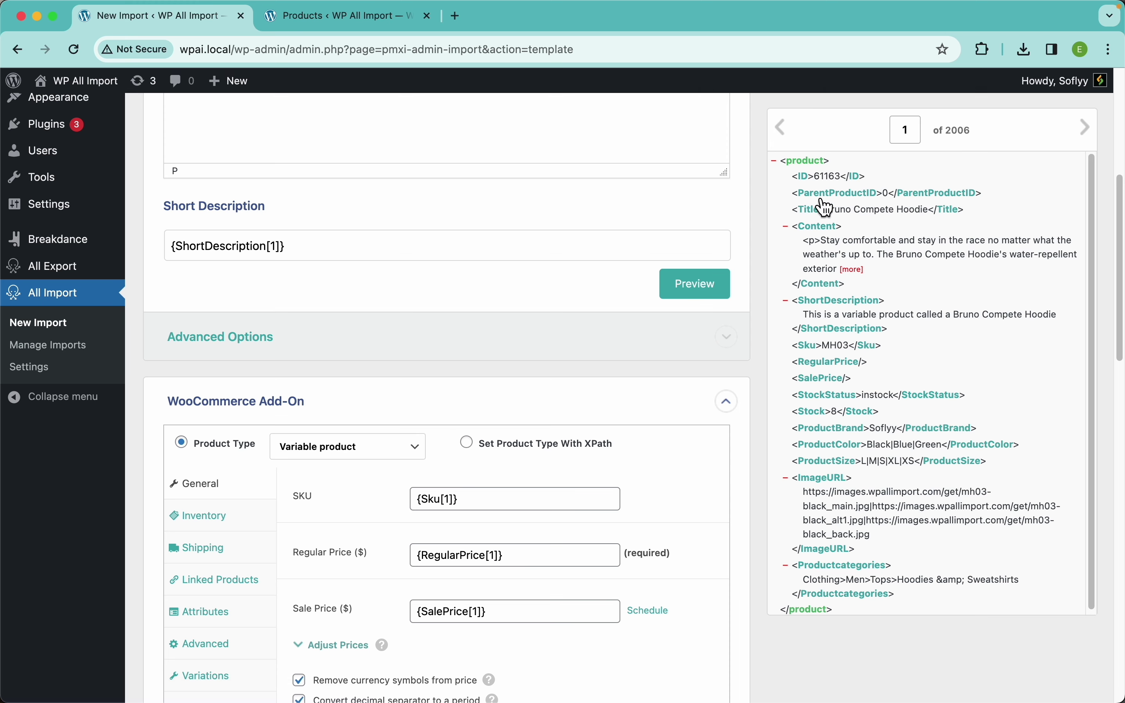
pyautogui.click(1084, 140)
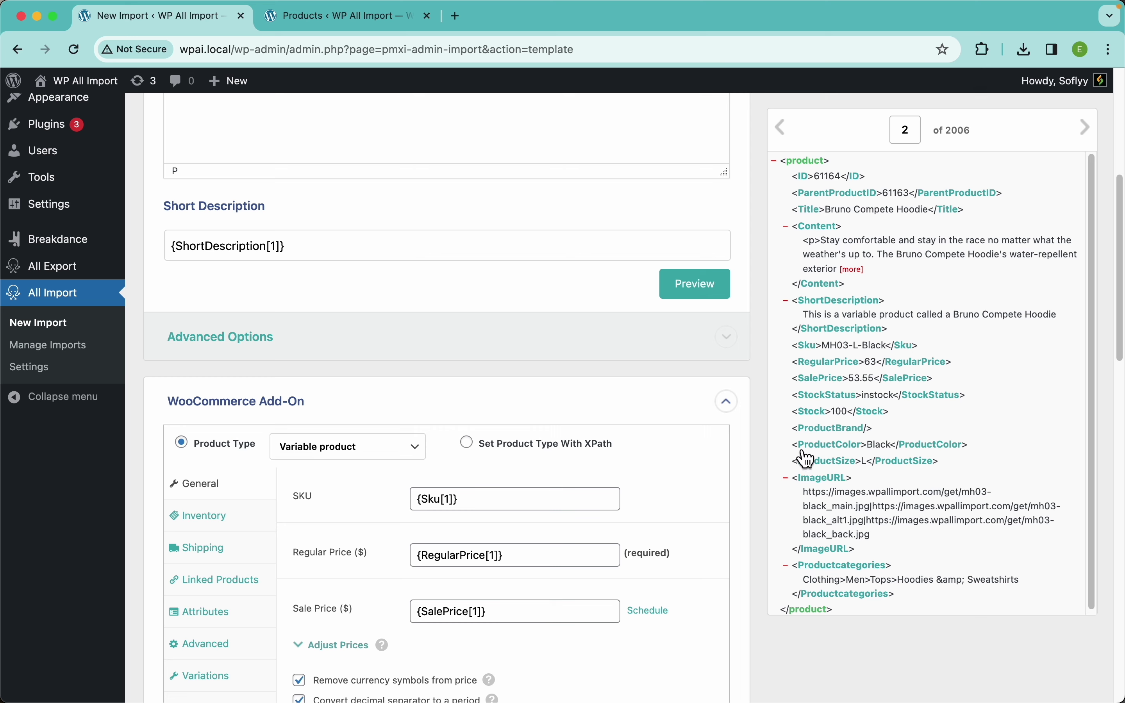
# - Enable stock management in the inventory settings and map the Stock element to the stock quantity
pyautogui.scroll(-5, 453, 461)
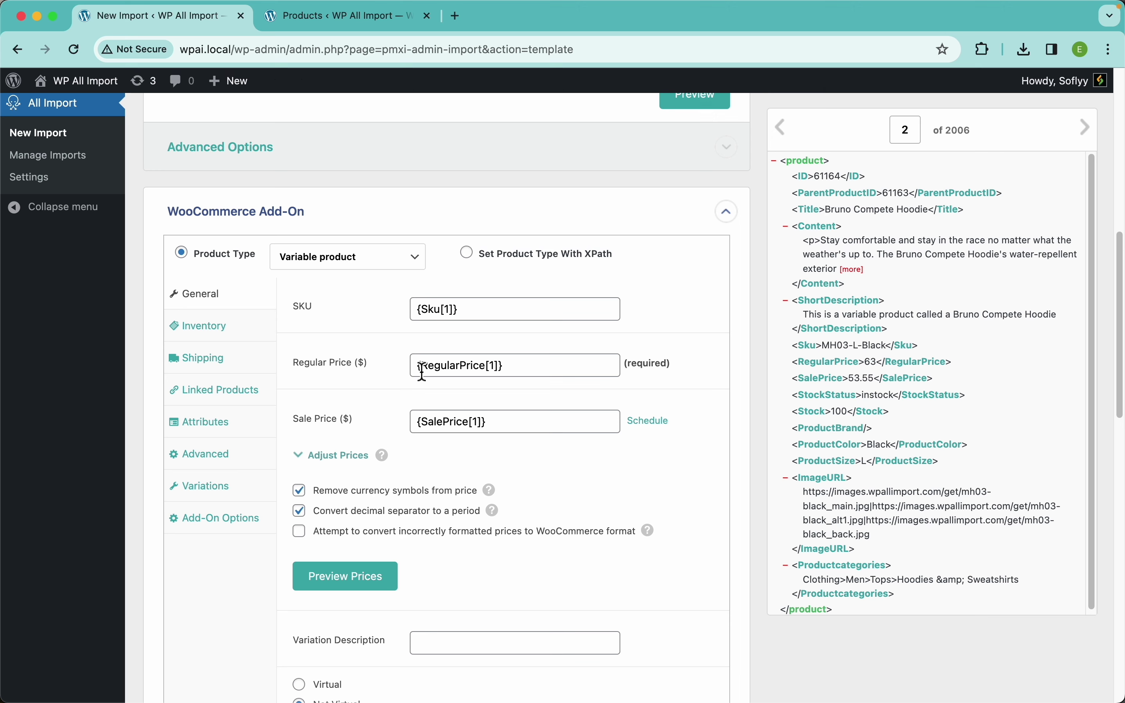
pyautogui.click(230, 337)
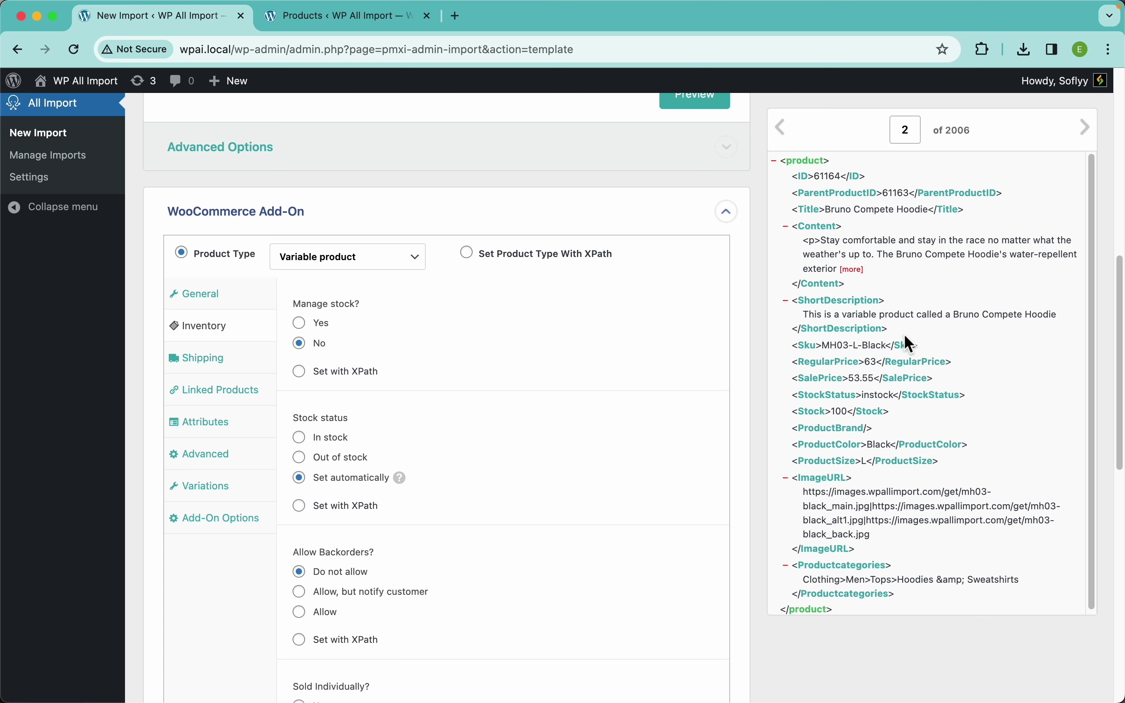
pyautogui.scroll(-1, 893, 464)
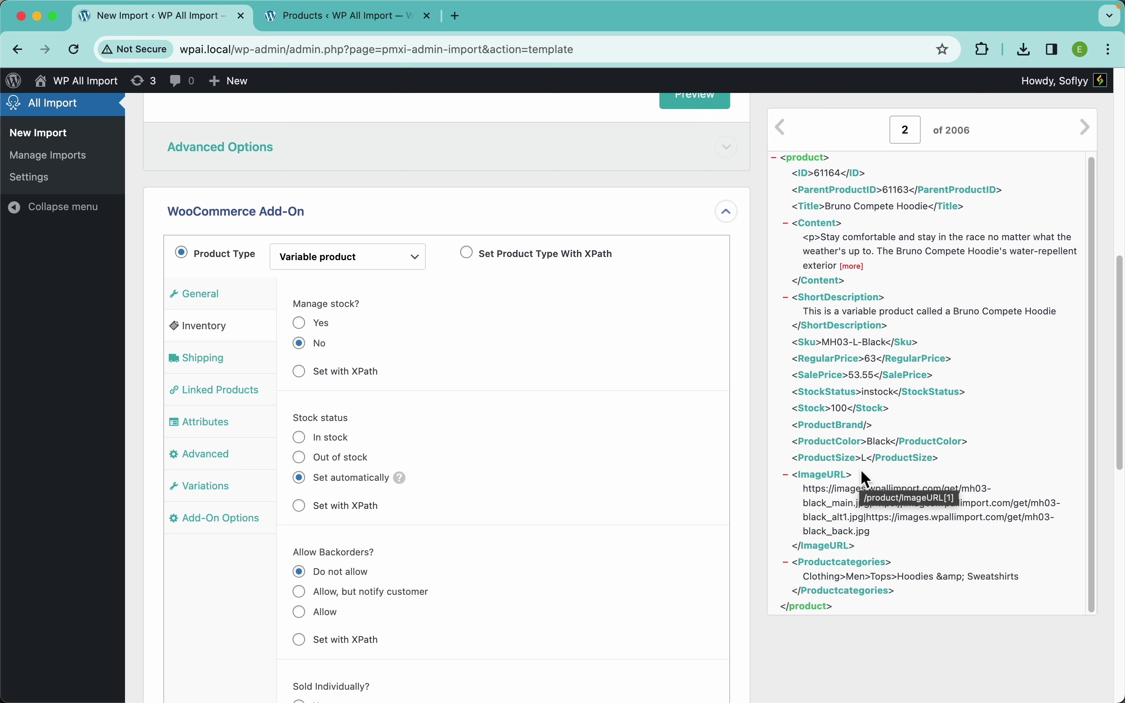
pyautogui.click(302, 325)
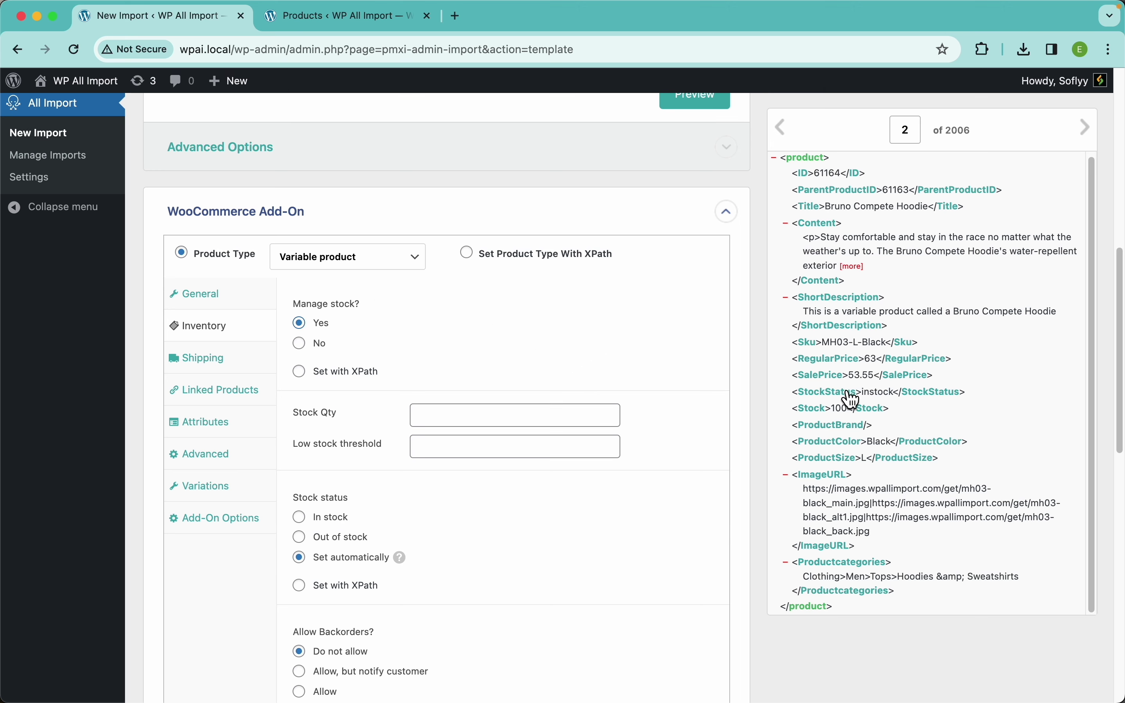
pyautogui.moveTo(832, 408); pyautogui.dragTo(557, 421)
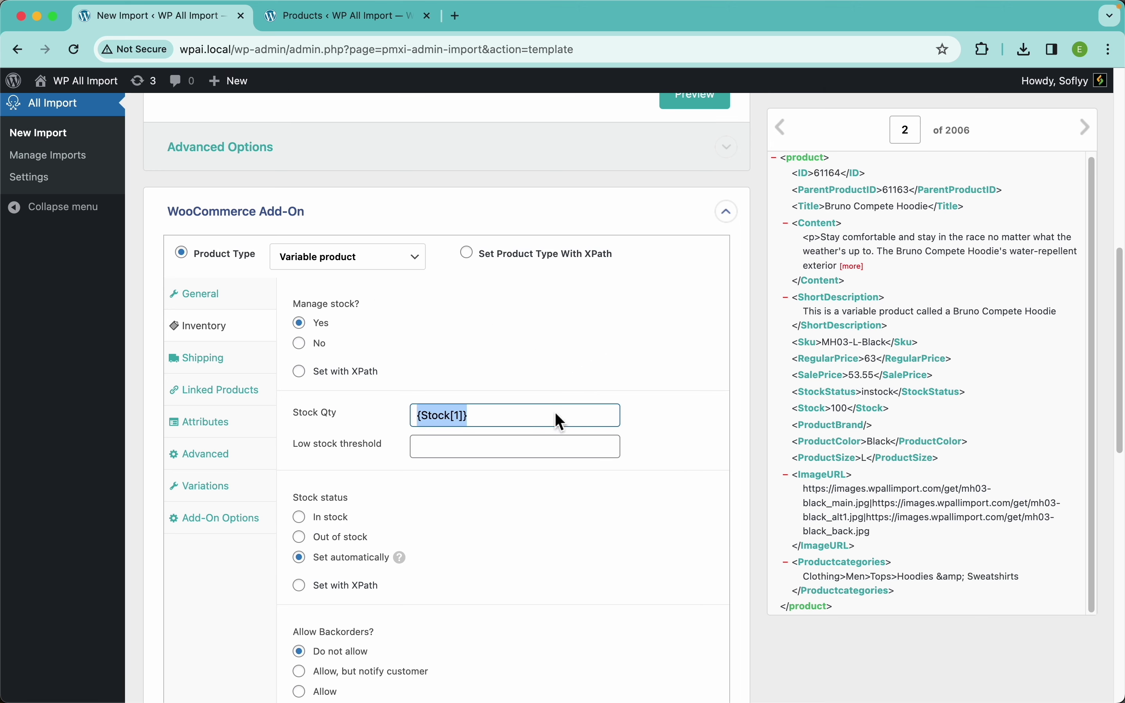
pyautogui.click(475, 453)
pyautogui.scroll(-3, 402, 456)
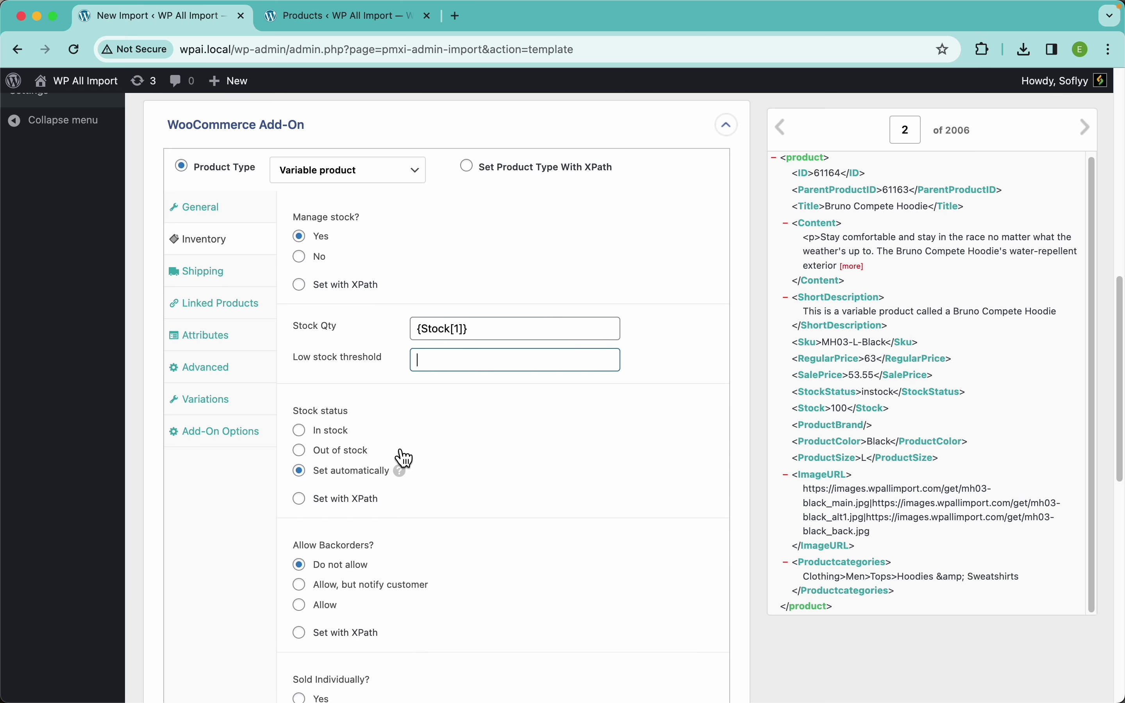
# - Set the low stock threshold to 2 and set the stock status with XPath using the StockStatus element
pyautogui.write('2')
pyautogui.scroll(-3, 461, 374)
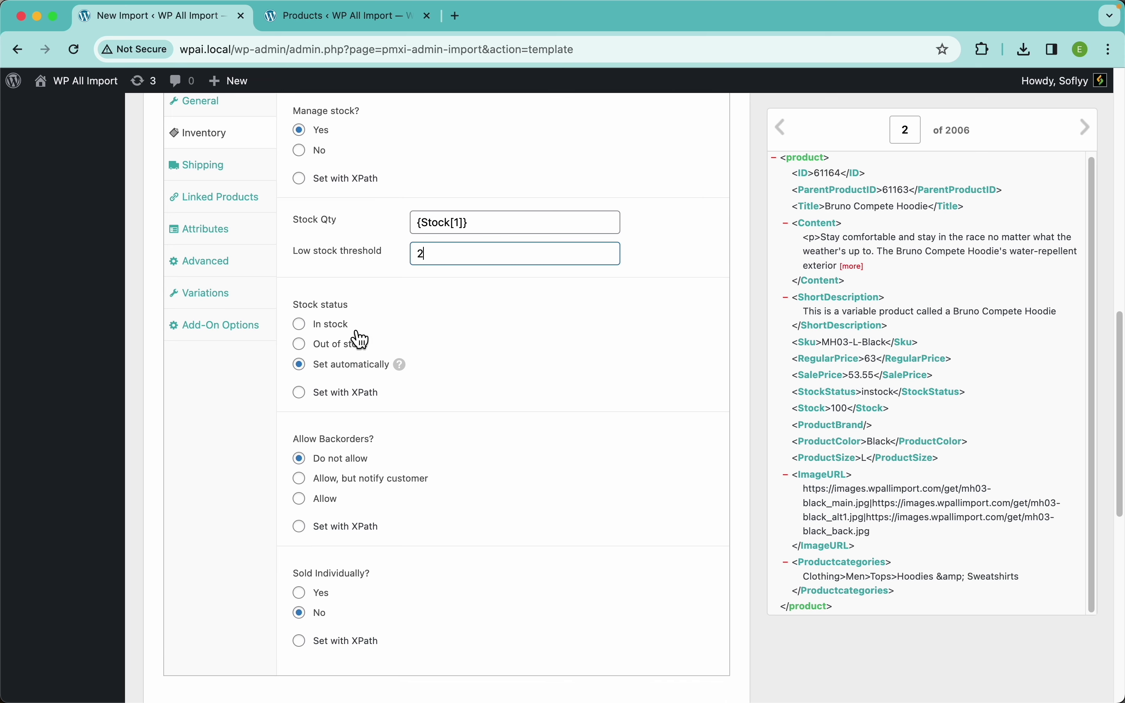
pyautogui.moveTo(404, 371)
pyautogui.click(379, 395)
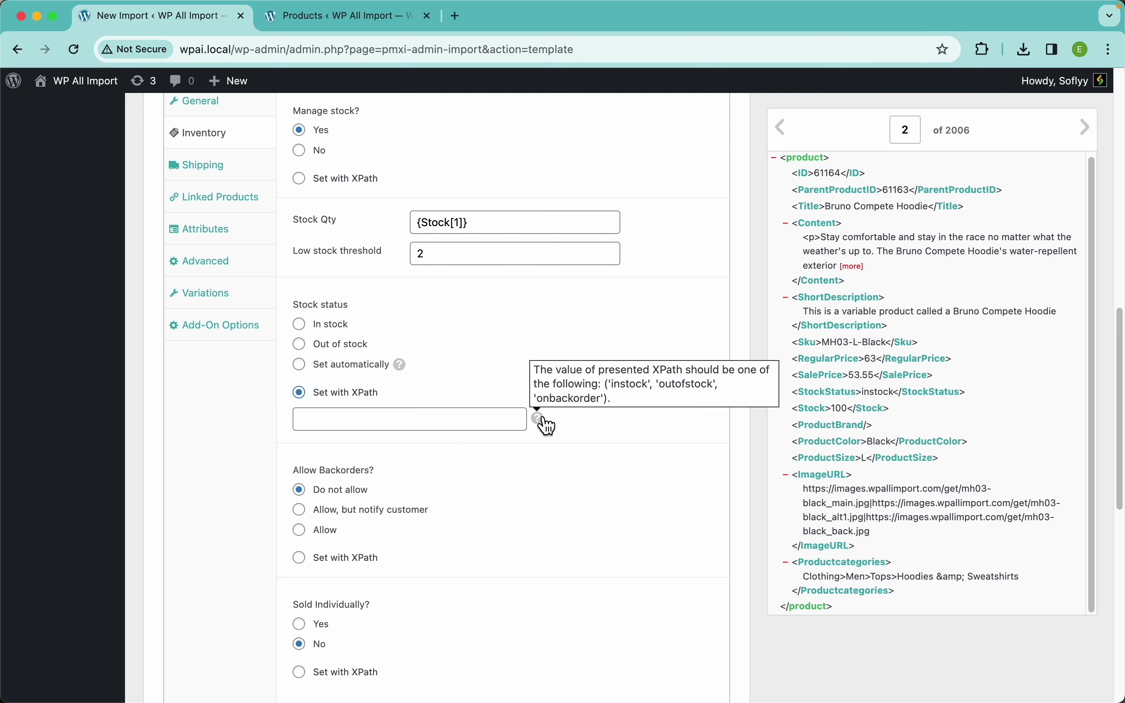
pyautogui.moveTo(547, 424)
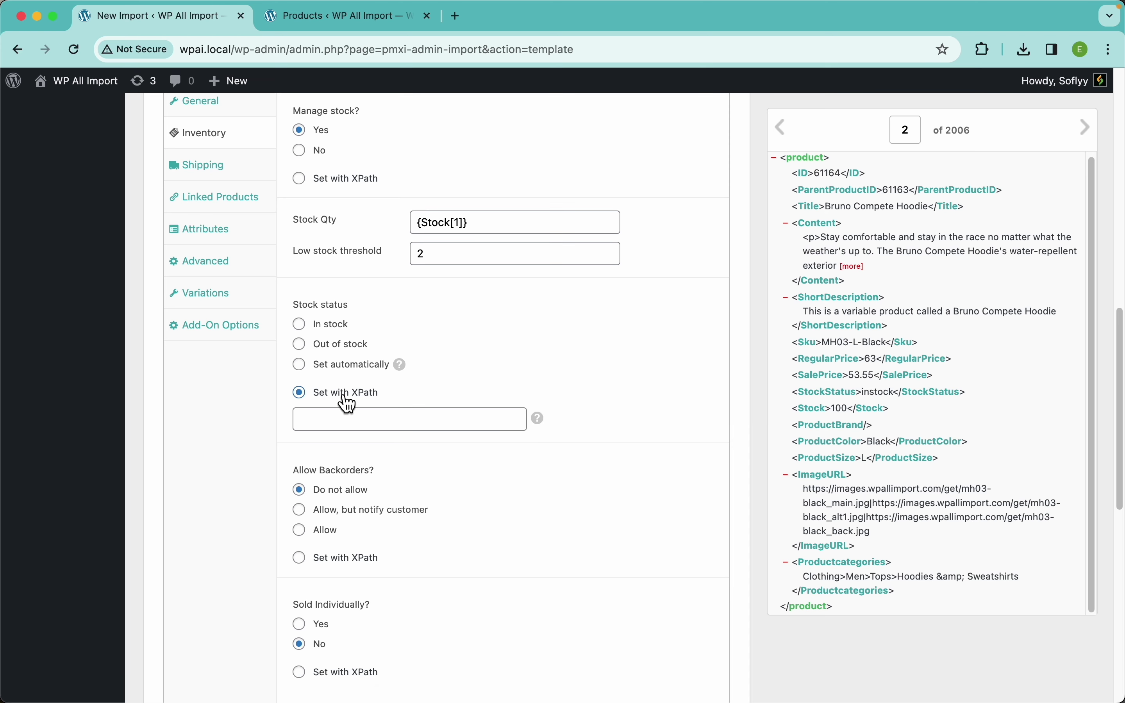
pyautogui.scroll(-3, 379, 574)
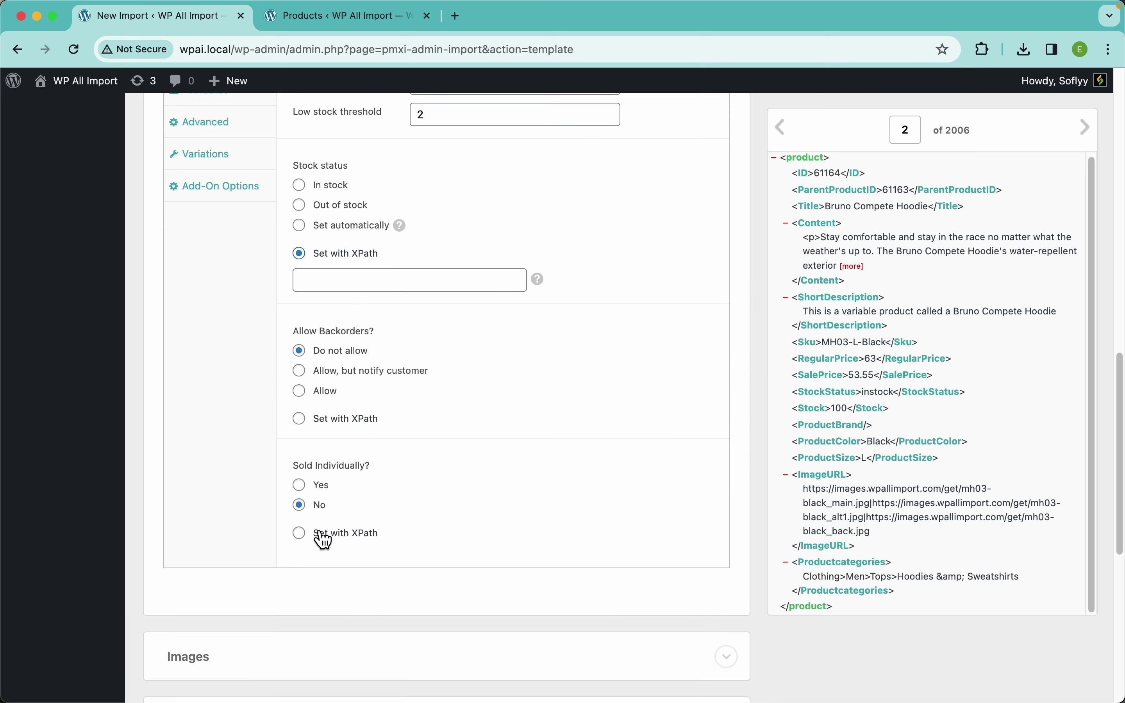
pyautogui.scroll(3, 404, 367)
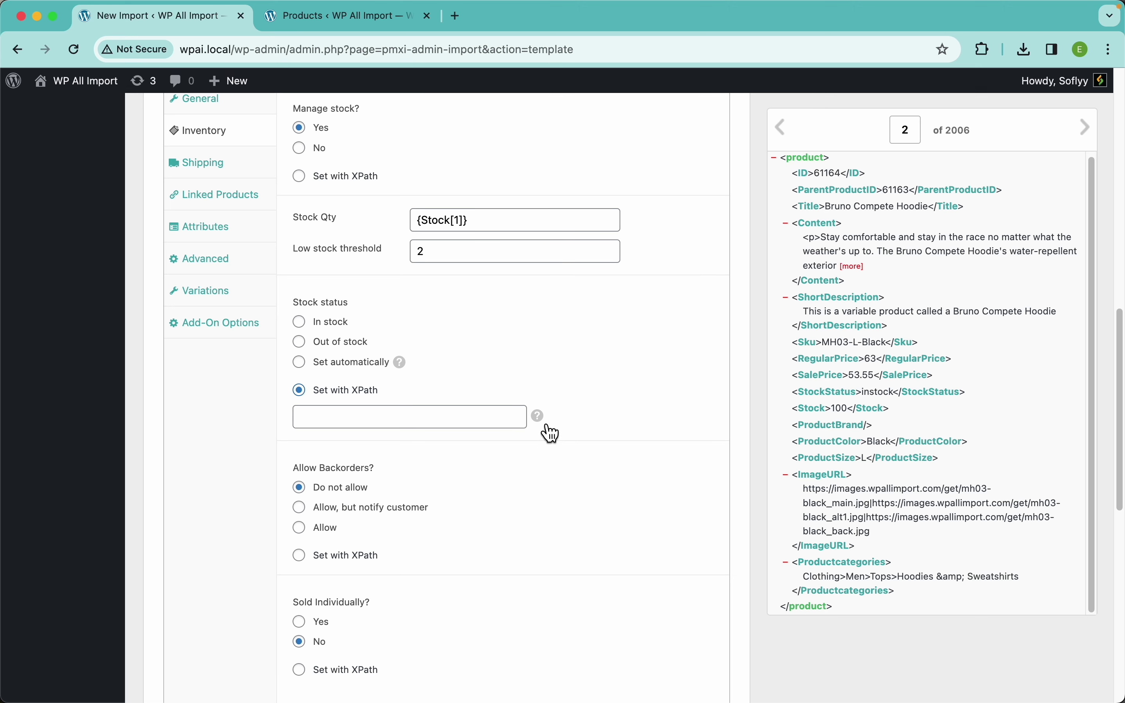
pyautogui.moveTo(548, 426)
pyautogui.moveTo(825, 395); pyautogui.dragTo(477, 420)
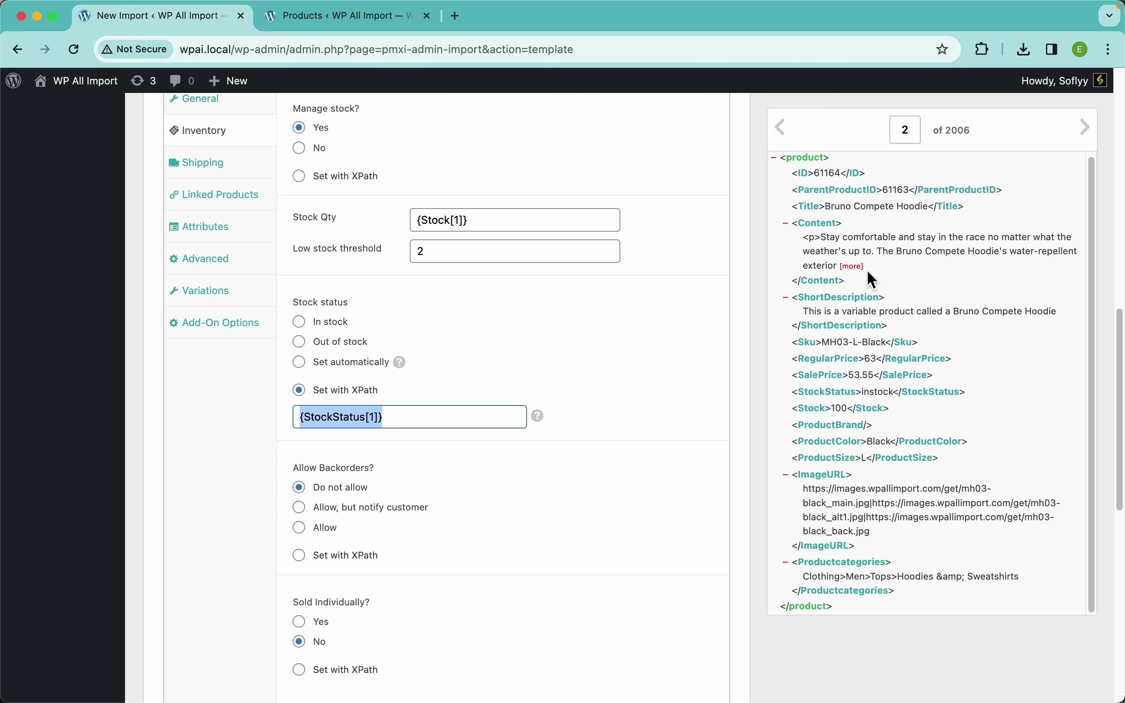
pyautogui.click(571, 398)
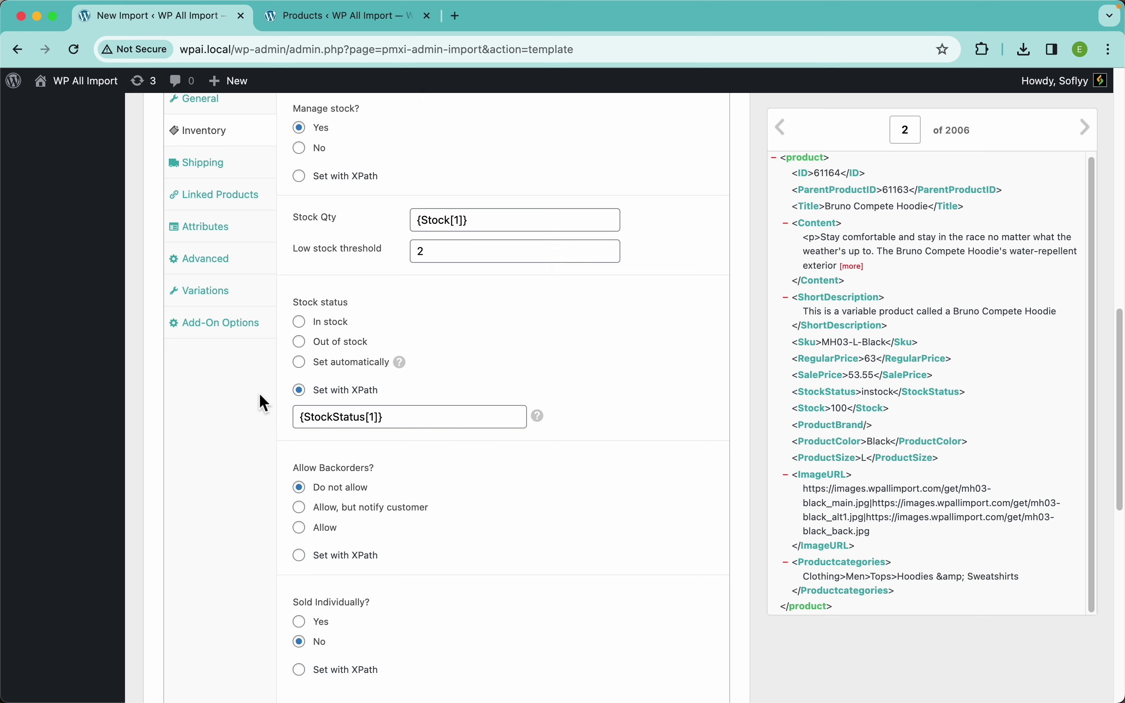
pyautogui.moveTo(390, 398); pyautogui.dragTo(318, 394)
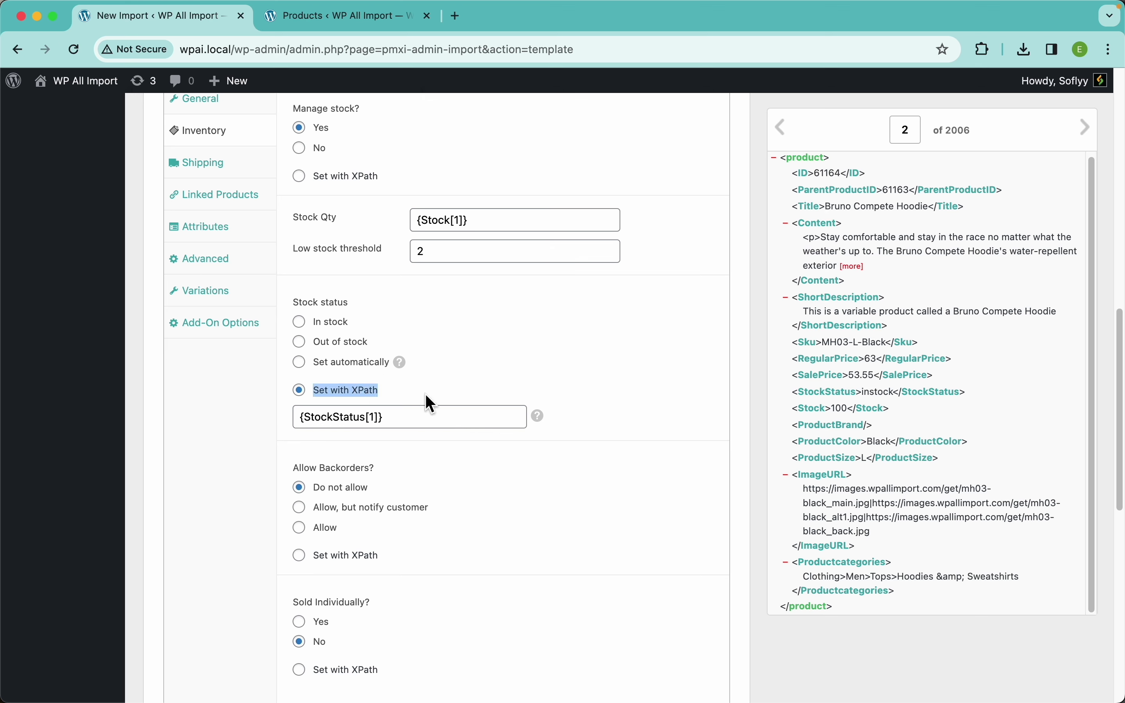
pyautogui.click(580, 419)
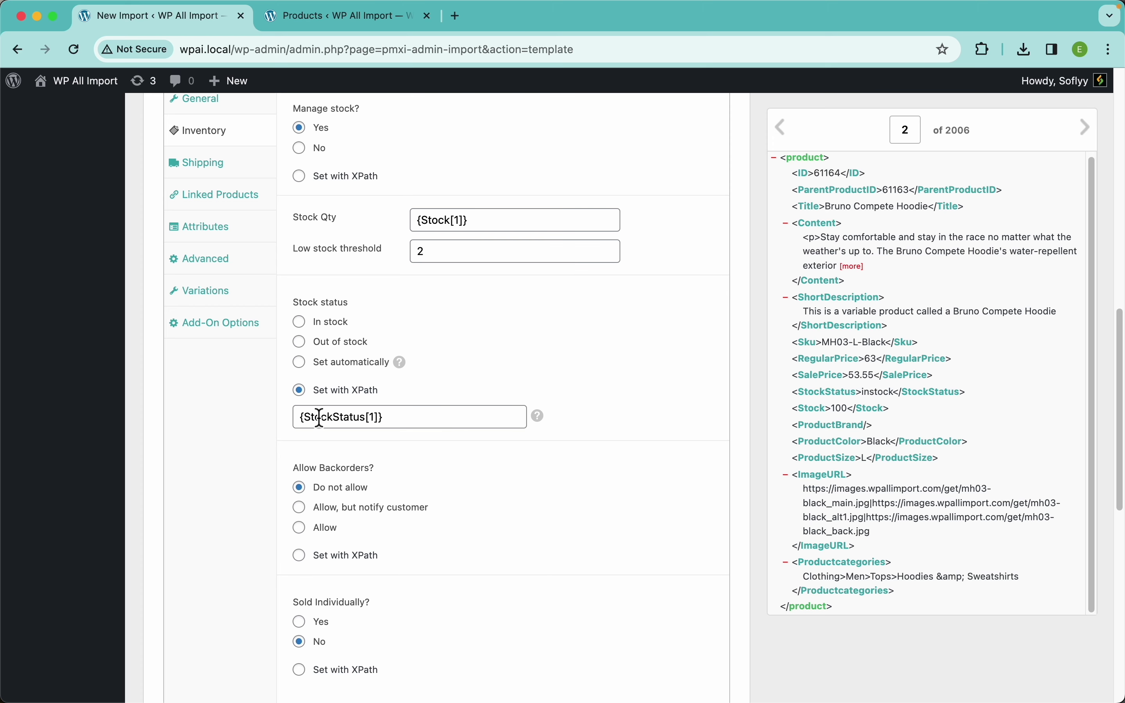
# - Create three product attributes named Size, Color and Brand in the WooCommerce Add-On attribute settings
pyautogui.scroll(3, 288, 298)
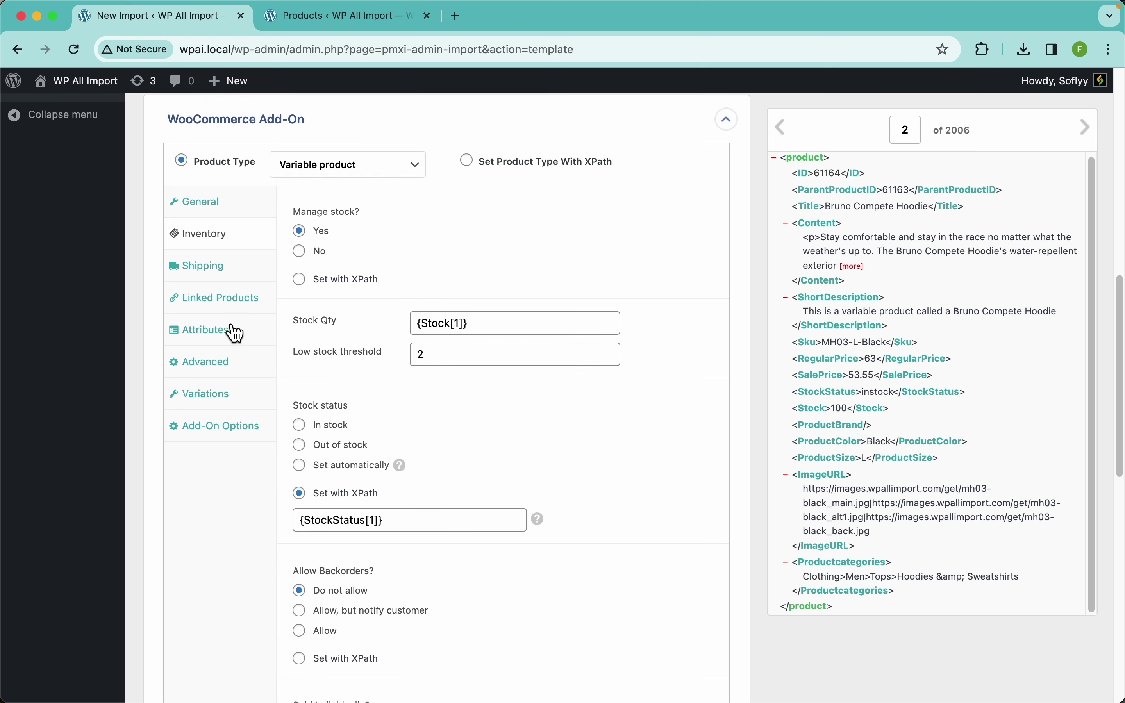
pyautogui.click(222, 340)
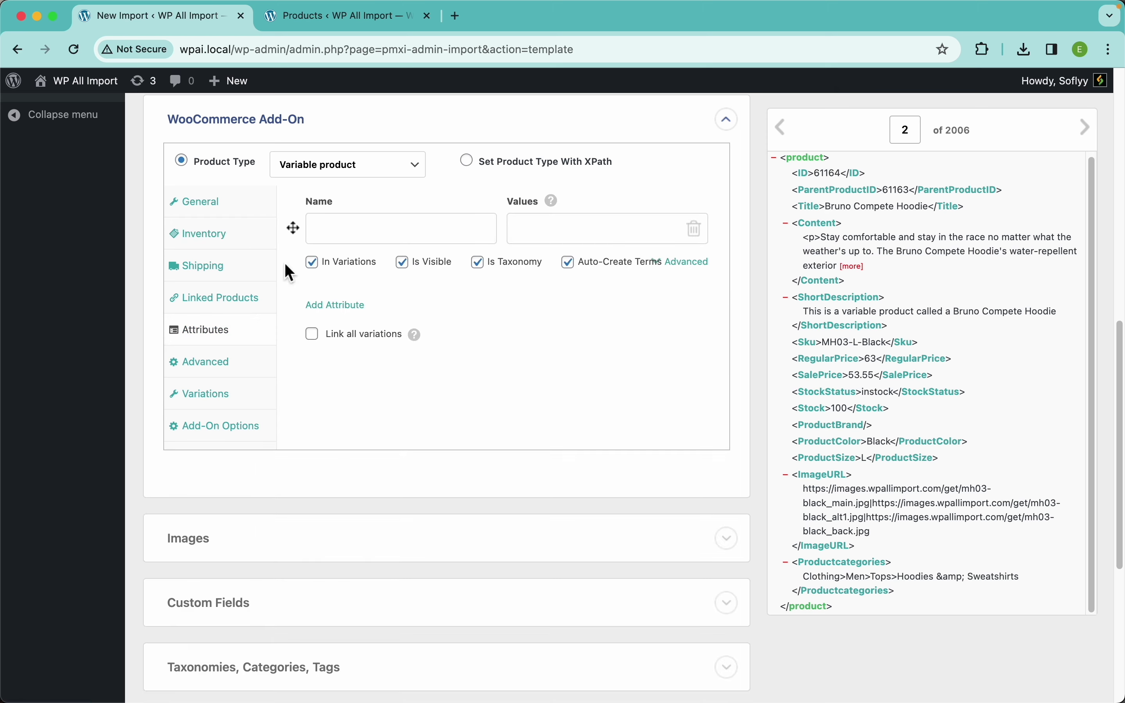
pyautogui.click(337, 305)
pyautogui.click(339, 391)
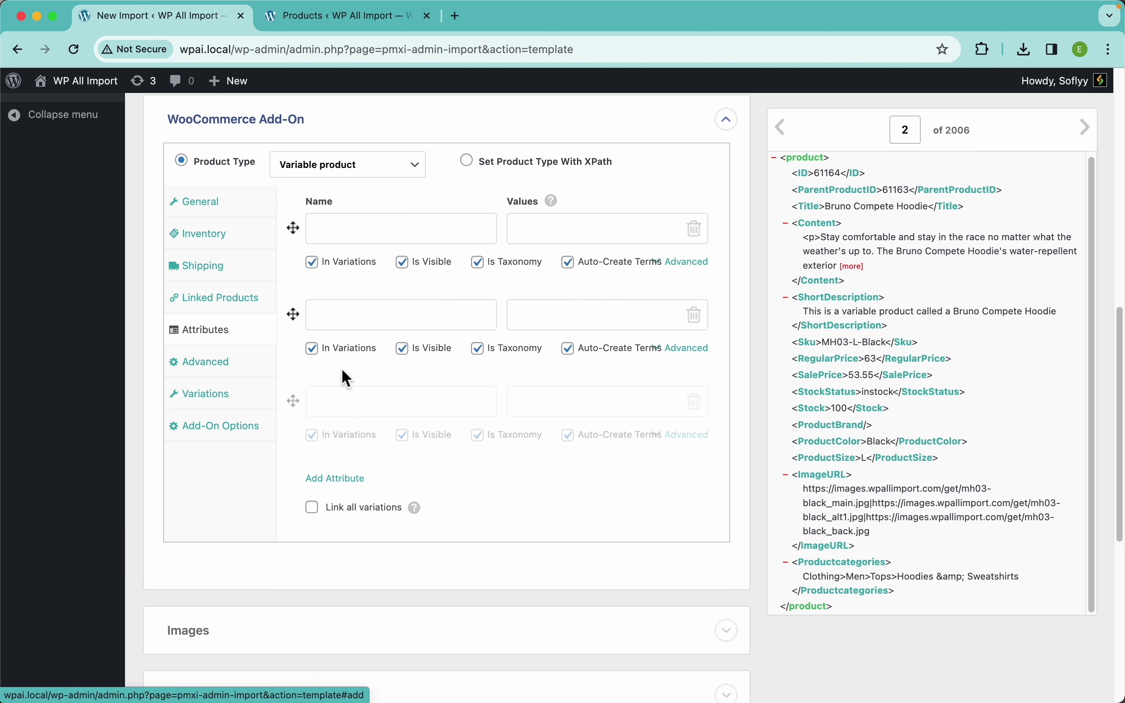
pyautogui.click(373, 237)
pyautogui.write('Size')
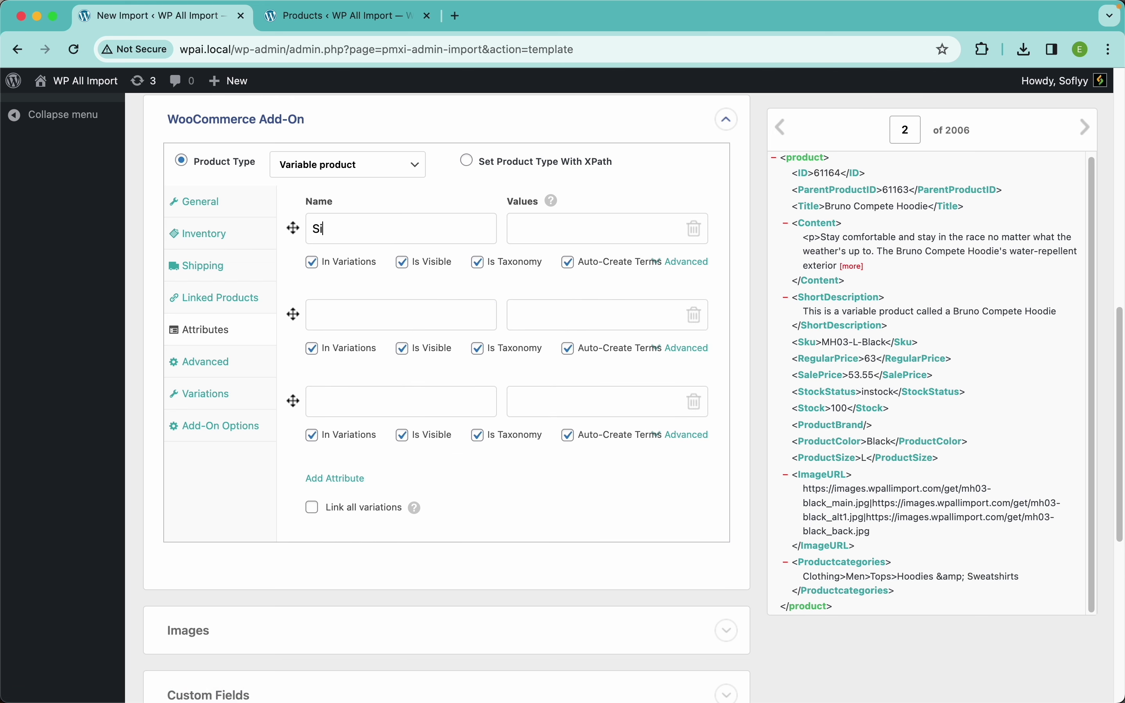
pyautogui.click(368, 318)
pyautogui.write('Color')
pyautogui.click(372, 403)
pyautogui.write('Brand')
# - Map ProductSize, ProductColor and ProductBrand to the Size, Color and Brand attribute values, and exclude Brand from variations
pyautogui.moveTo(845, 471); pyautogui.dragTo(622, 222)
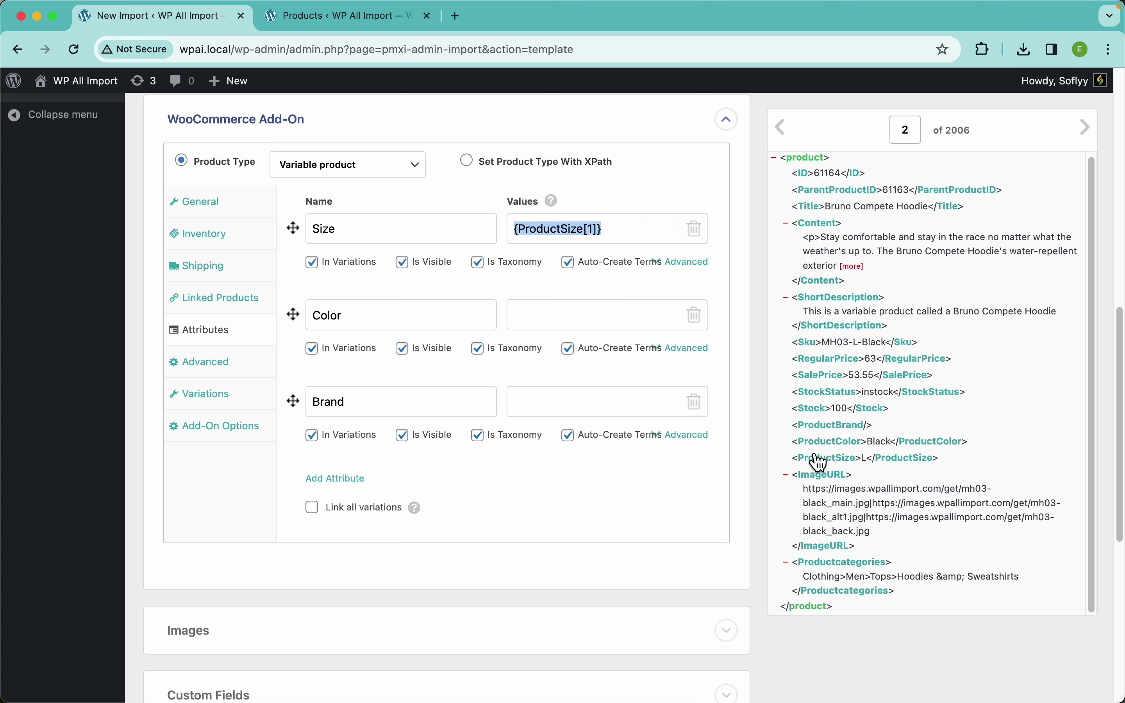
pyautogui.moveTo(832, 442); pyautogui.dragTo(635, 314)
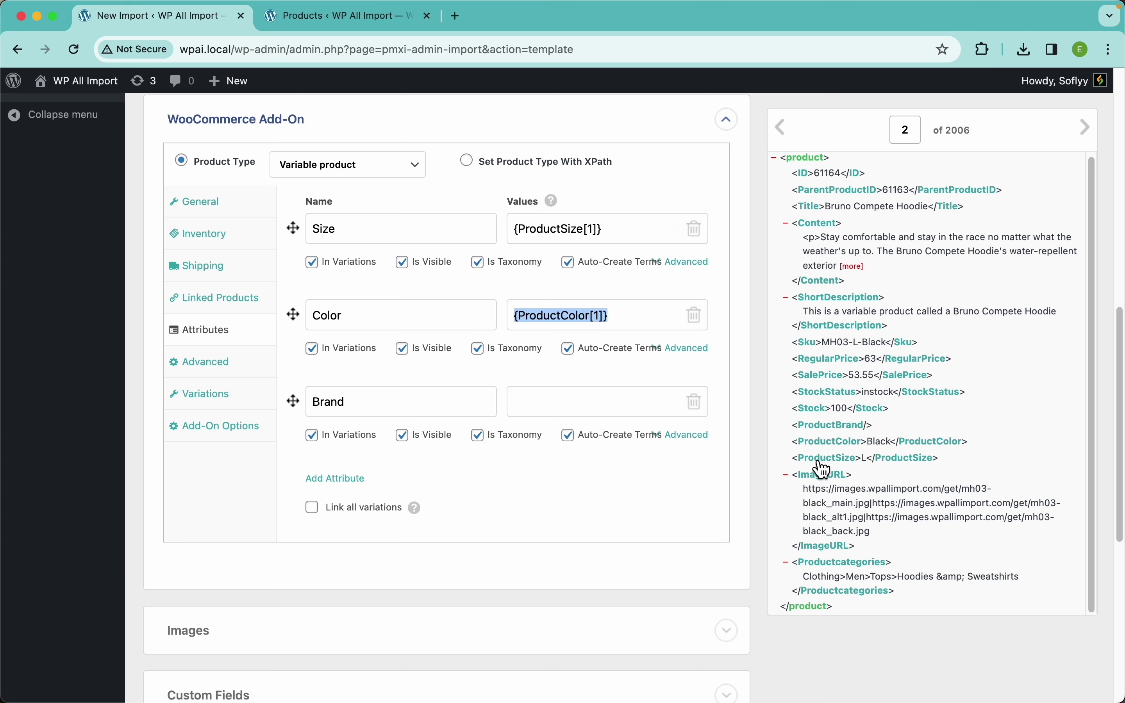
pyautogui.moveTo(832, 430); pyautogui.dragTo(589, 408)
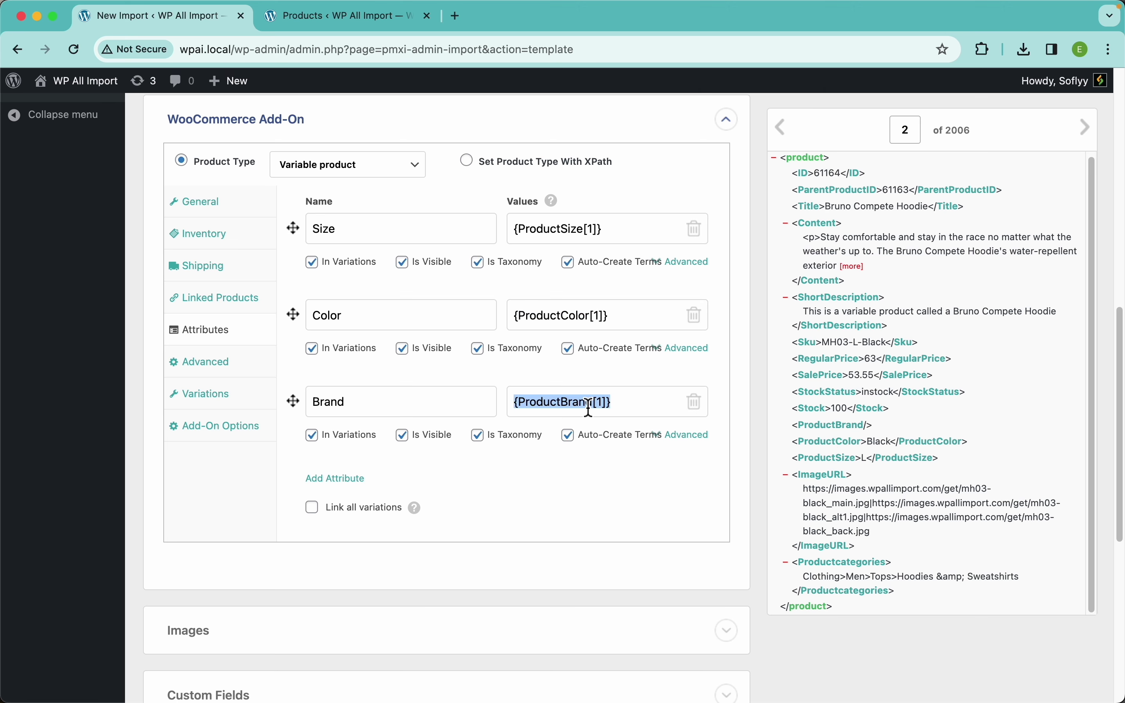
pyautogui.click(575, 470)
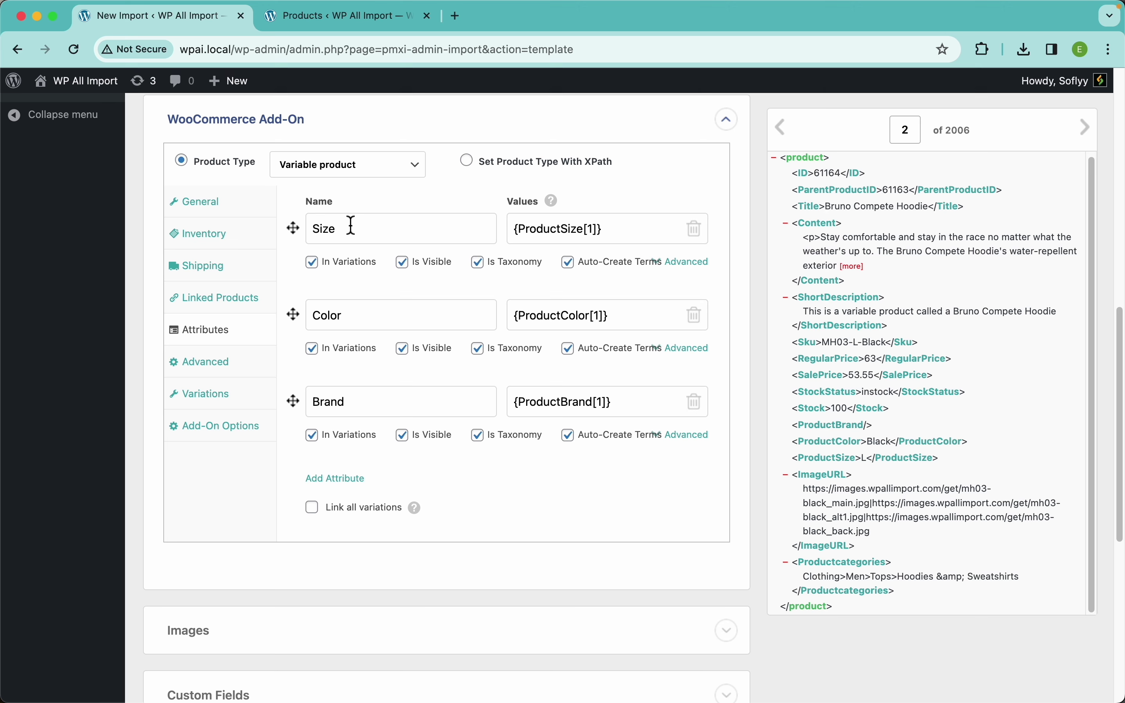
pyautogui.click(321, 445)
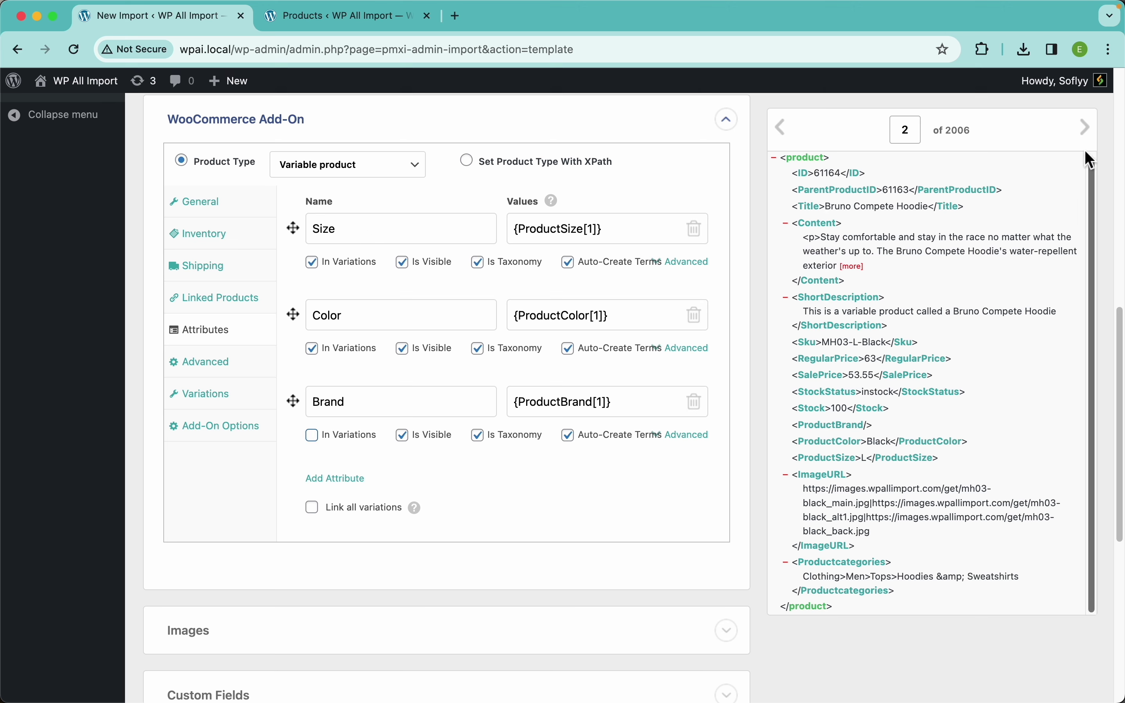
# - Return to the first product record and examine the variation-linking options, their parent SKU example data and the record's ID elements
pyautogui.click(784, 129)
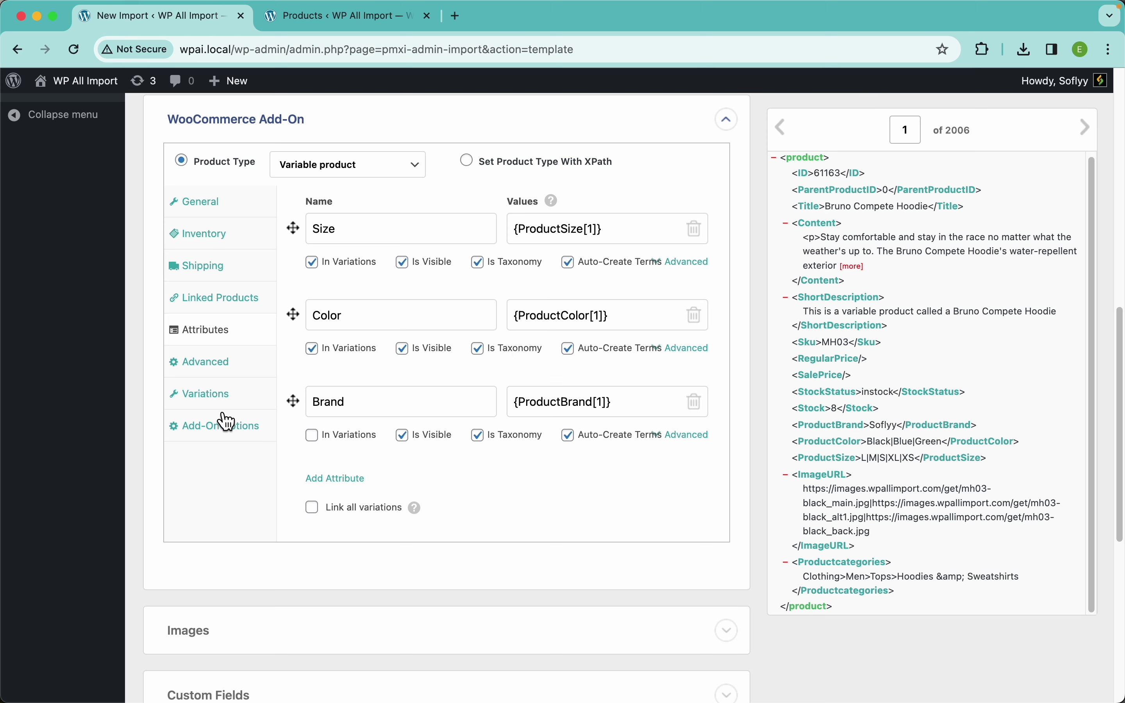
pyautogui.click(237, 408)
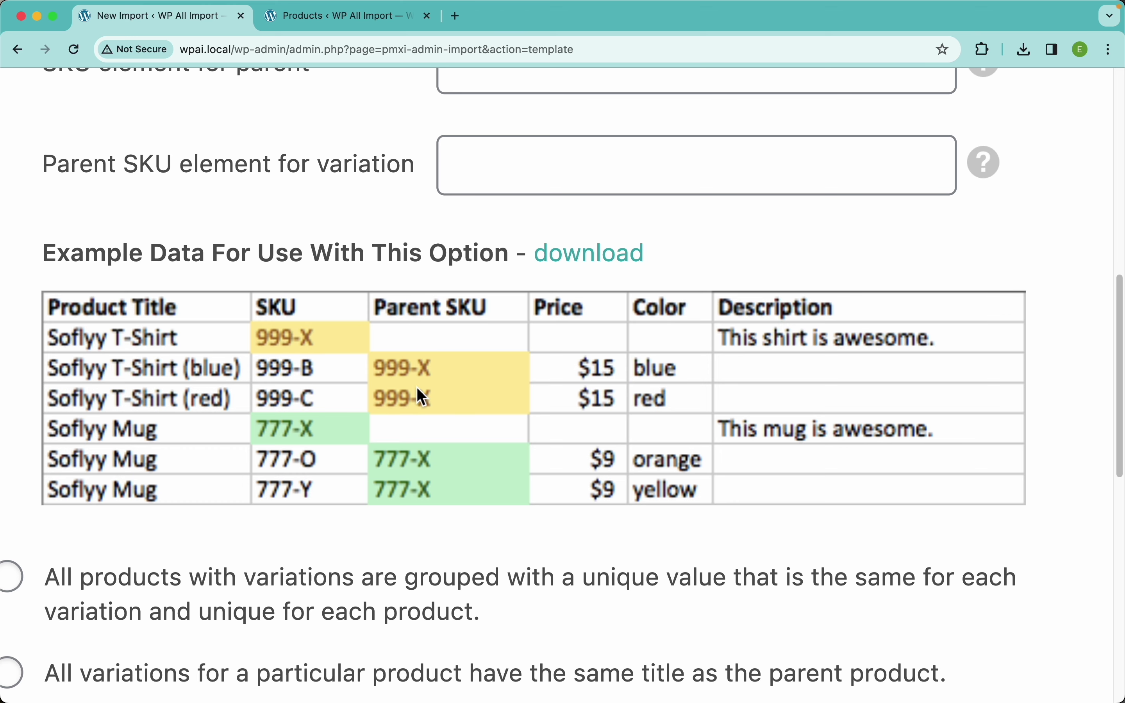
pyautogui.scroll(3, 416, 387)
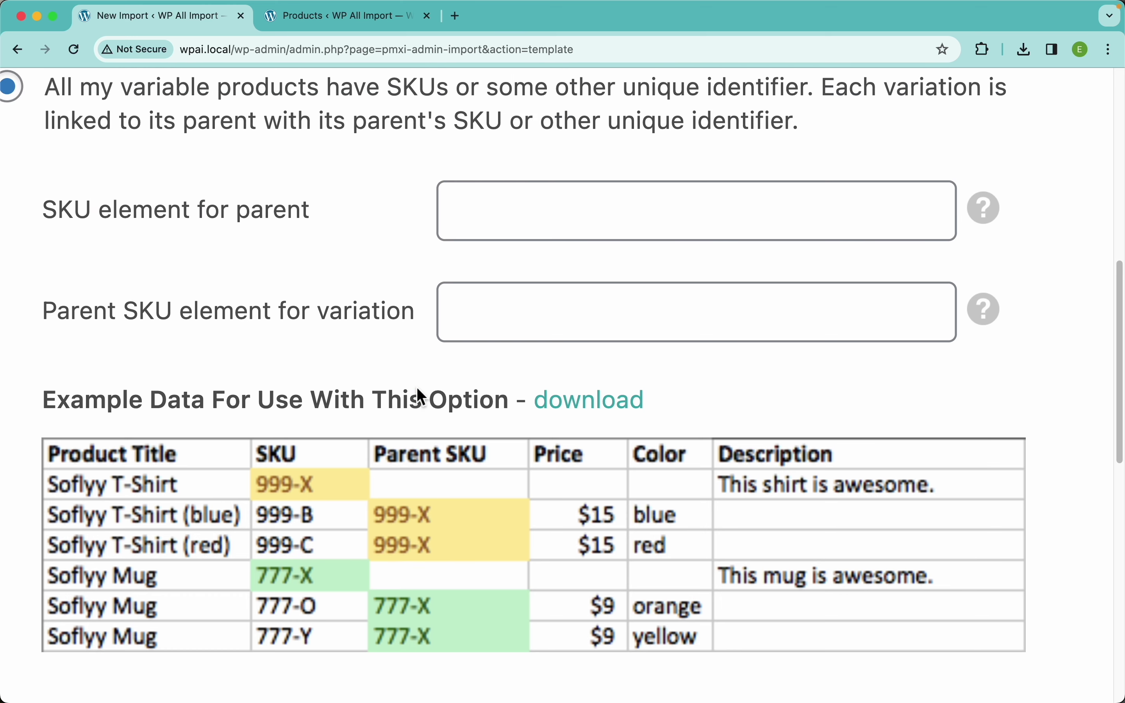
pyautogui.scroll(1, 416, 386)
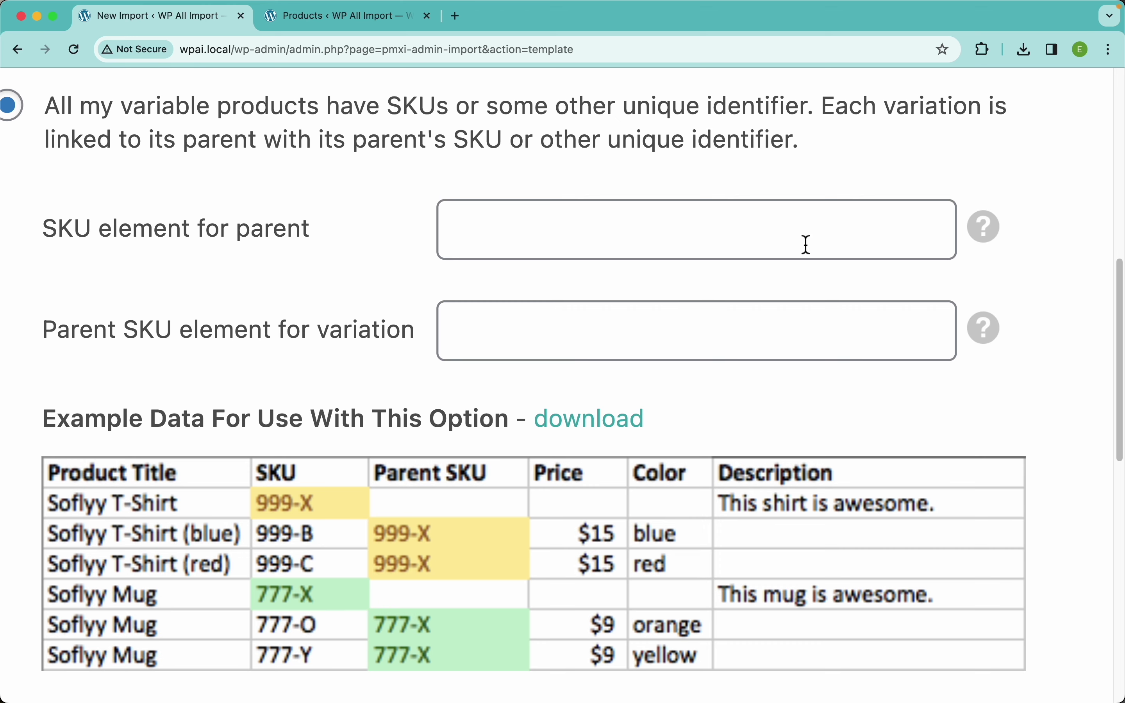
pyautogui.scroll(4, 803, 240)
pyautogui.hscroll(8, 803, 240)
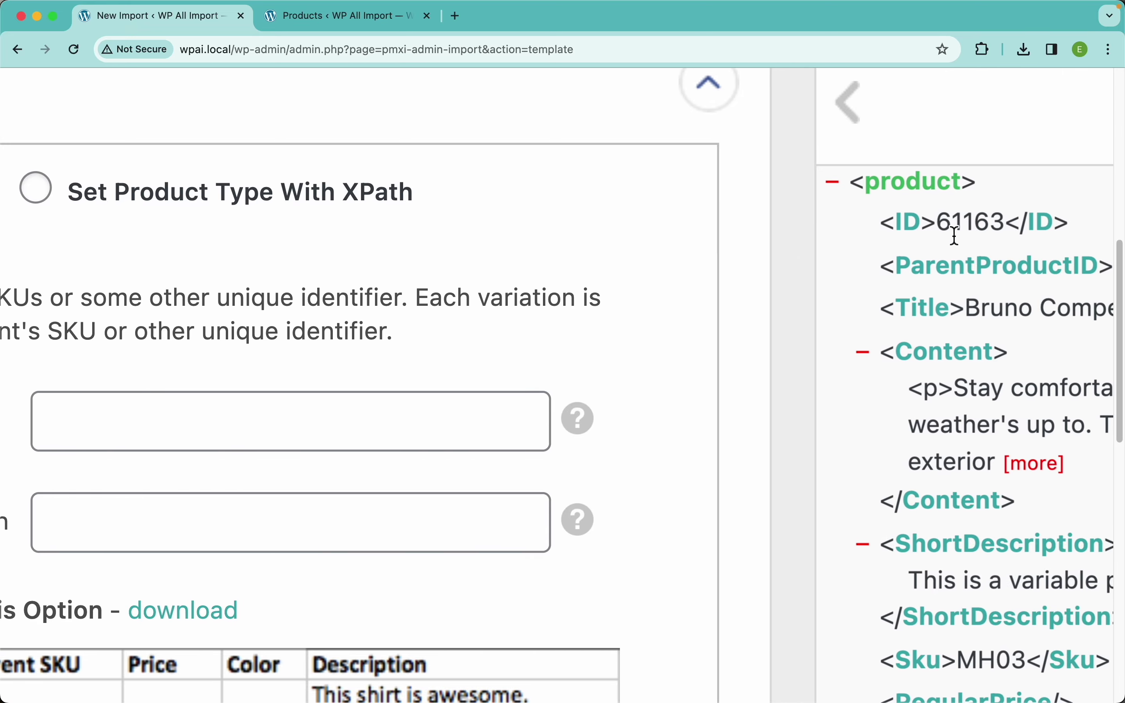
pyautogui.hscroll(-5, 506, 403)
pyautogui.scroll(-5, 506, 403)
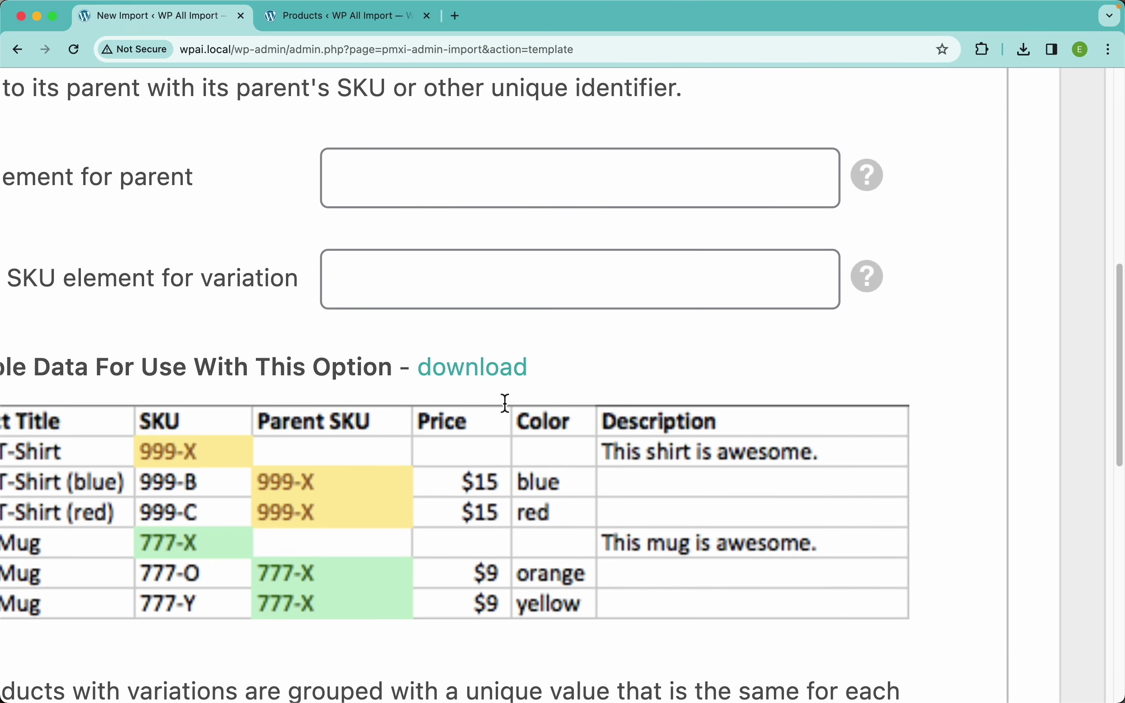
pyautogui.hscroll(-2, 502, 400)
pyautogui.scroll(-2, 503, 400)
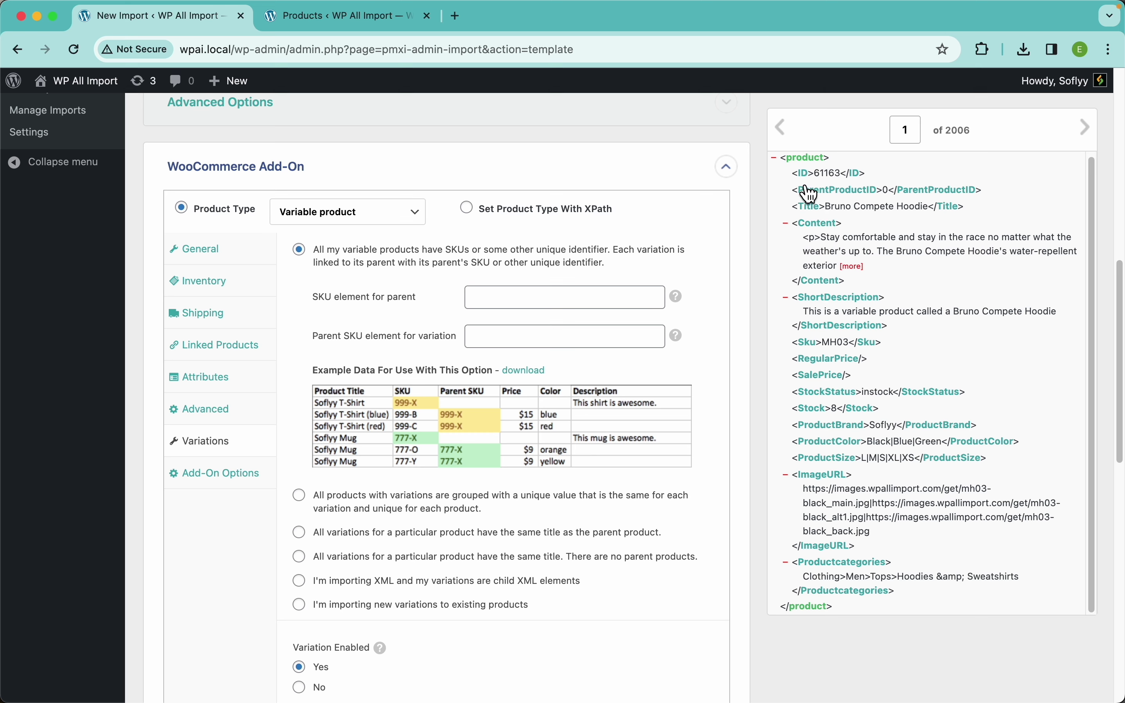
# - Map the ID element to the parent's SKU element and ParentProductID to the variation's parent SKU element
pyautogui.moveTo(811, 185); pyautogui.dragTo(600, 298)
pyautogui.moveTo(832, 190); pyautogui.dragTo(605, 334)
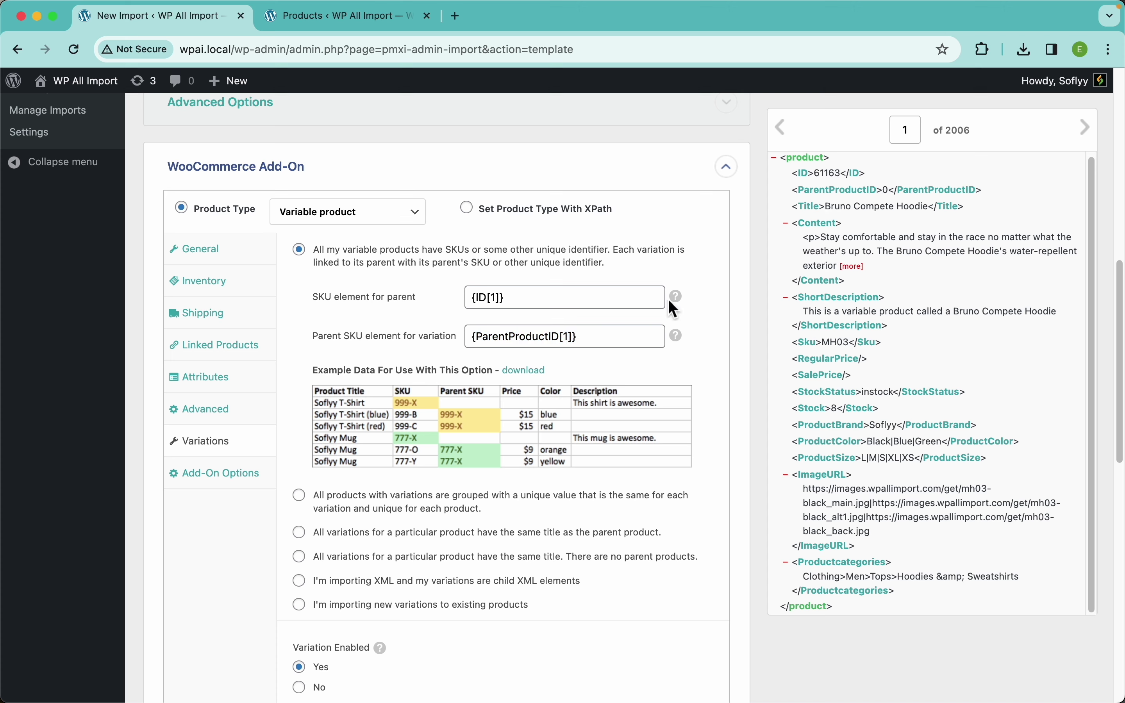
pyautogui.moveTo(683, 307)
pyautogui.moveTo(686, 344)
# - Map the ImageURL element to the list of externally hosted images to download in the Images section
pyautogui.scroll(-1, 457, 437)
pyautogui.scroll(-15, 454, 428)
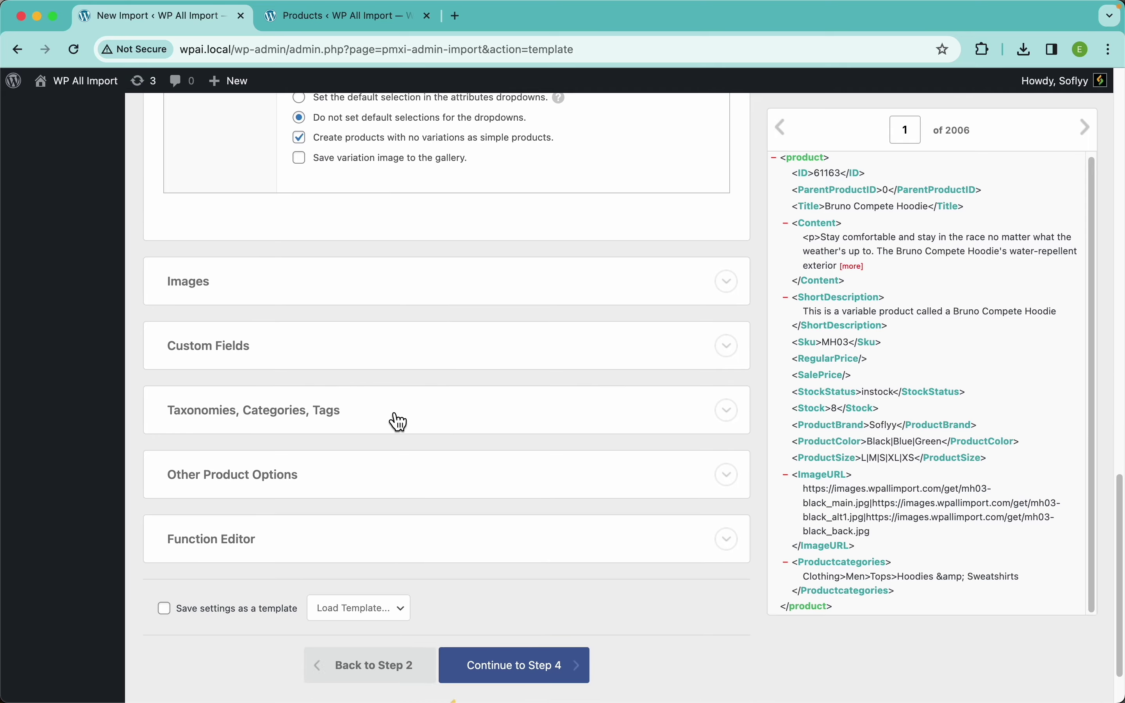
pyautogui.click(245, 284)
pyautogui.scroll(-2, 432, 329)
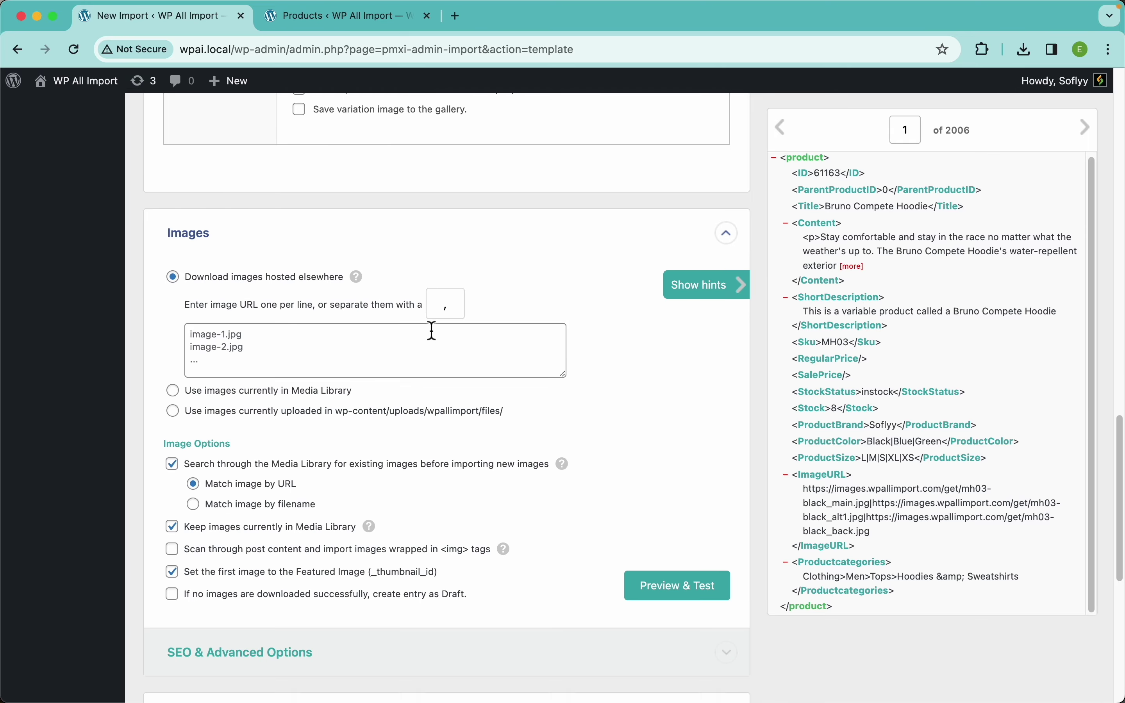
pyautogui.scroll(-2, 948, 446)
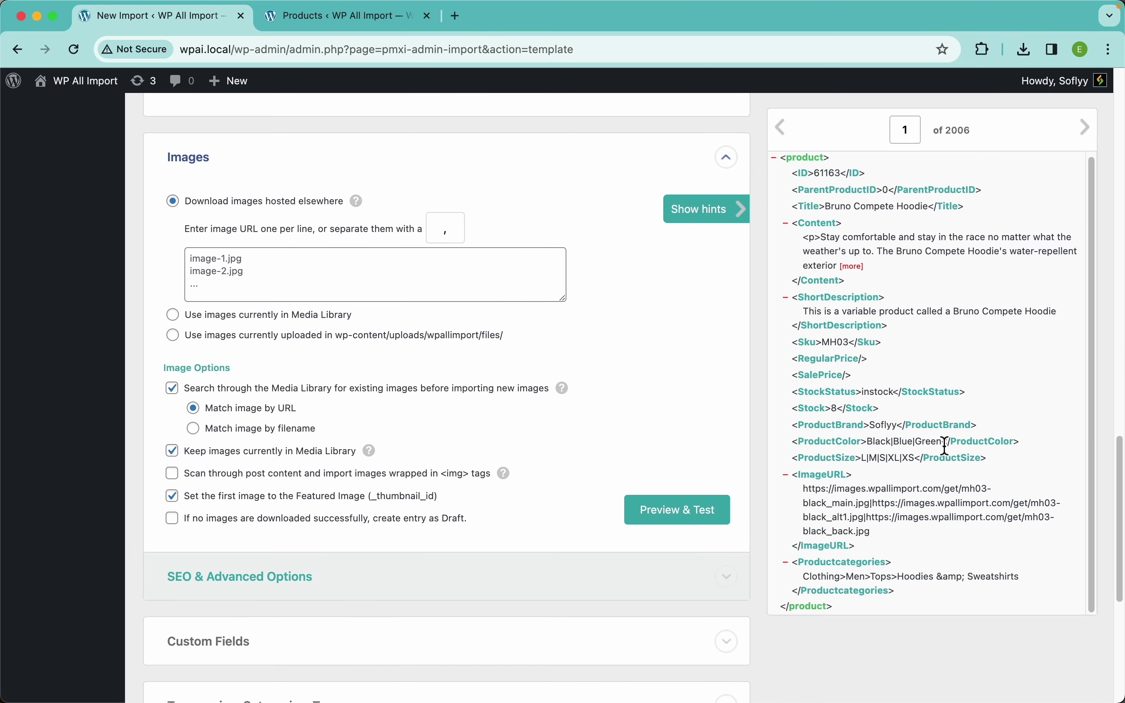
pyautogui.moveTo(836, 488); pyautogui.dragTo(536, 287)
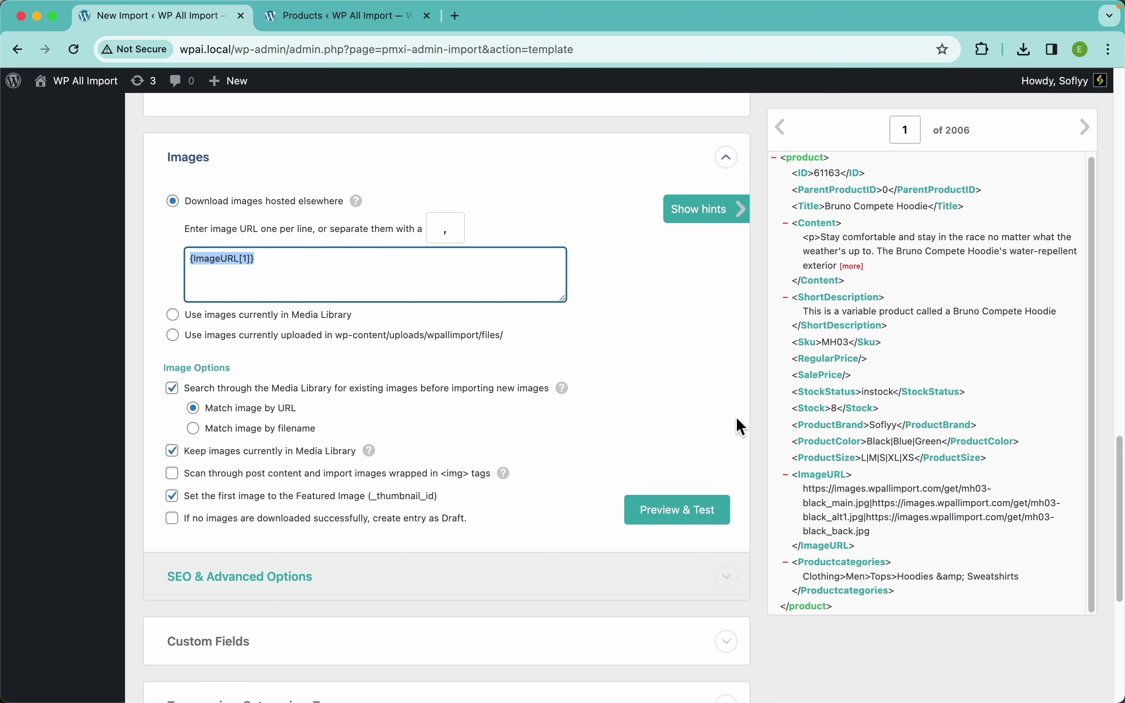
# - Preview the image URLs for the first record and check which separator the ImageURL element uses
pyautogui.click(704, 526)
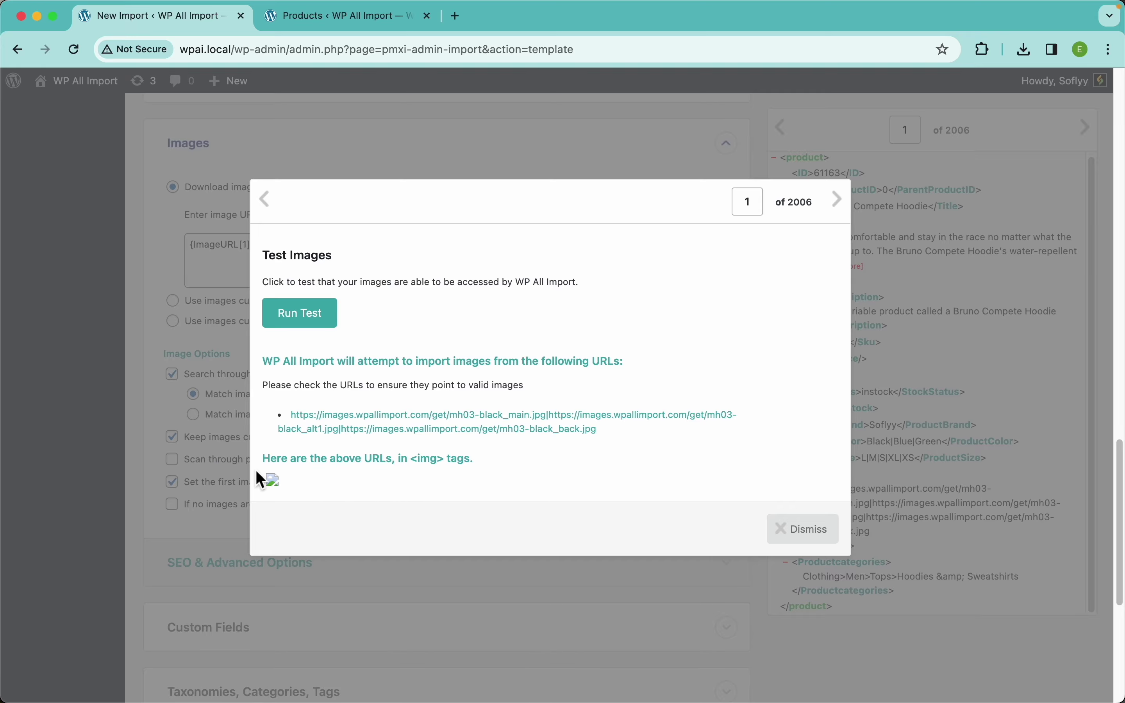
pyautogui.click(793, 527)
pyautogui.scroll(5, 940, 471)
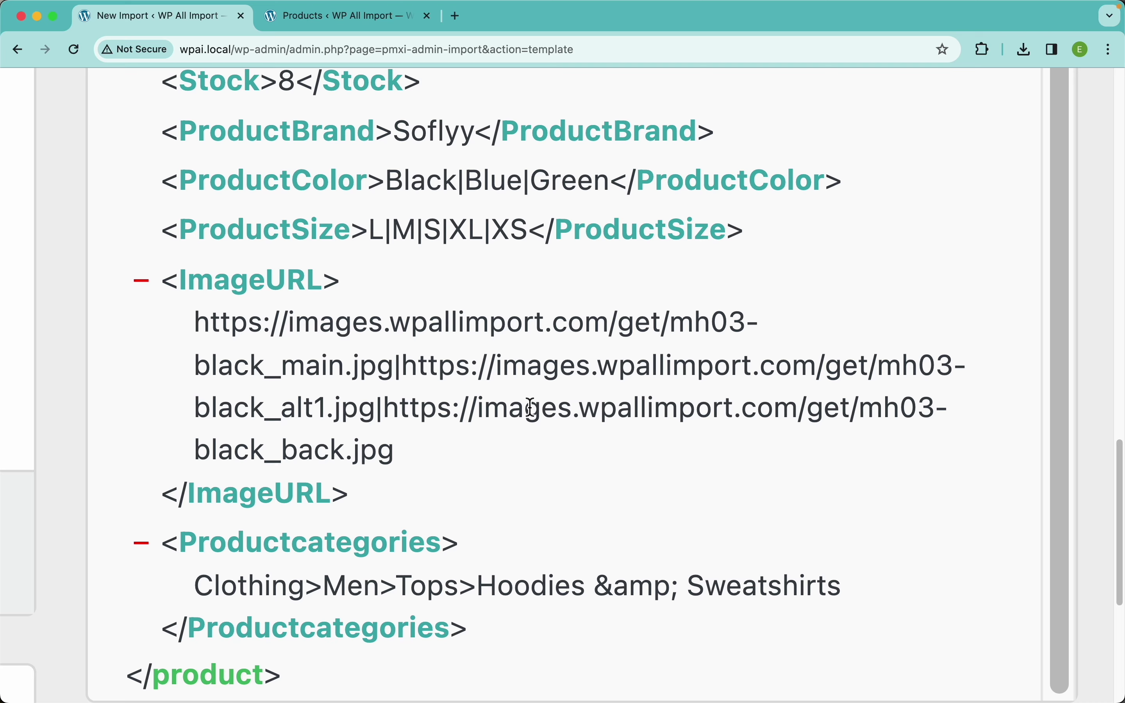
pyautogui.doubleClick(397, 367)
pyautogui.click(386, 418)
pyautogui.scroll(-5, 410, 396)
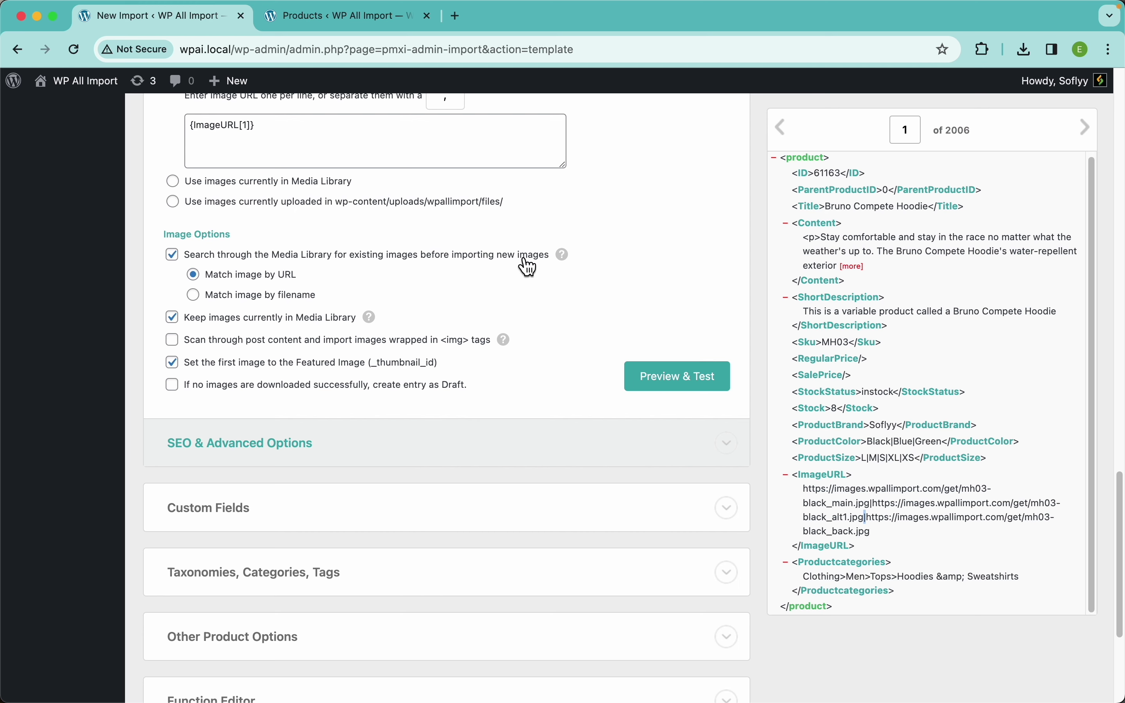
# - Change the image URL separator to | and preview the image URLs again
pyautogui.scroll(4, 525, 264)
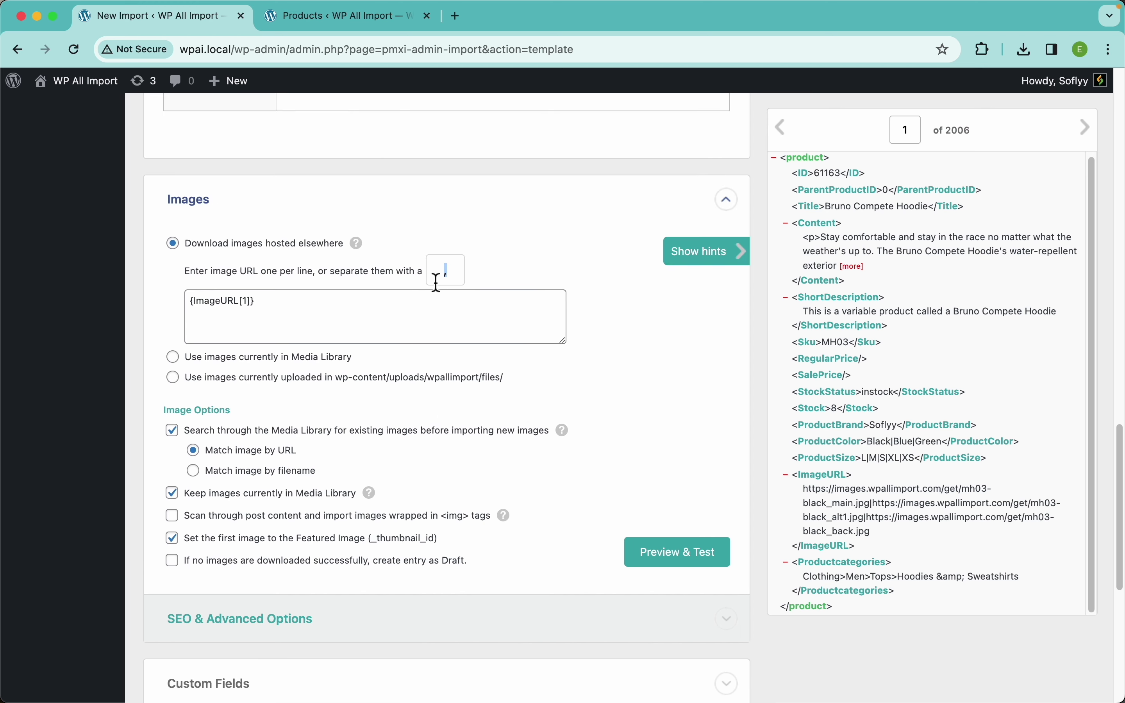
pyautogui.moveTo(426, 270); pyautogui.dragTo(465, 276)
pyautogui.write('|')
pyautogui.click(690, 561)
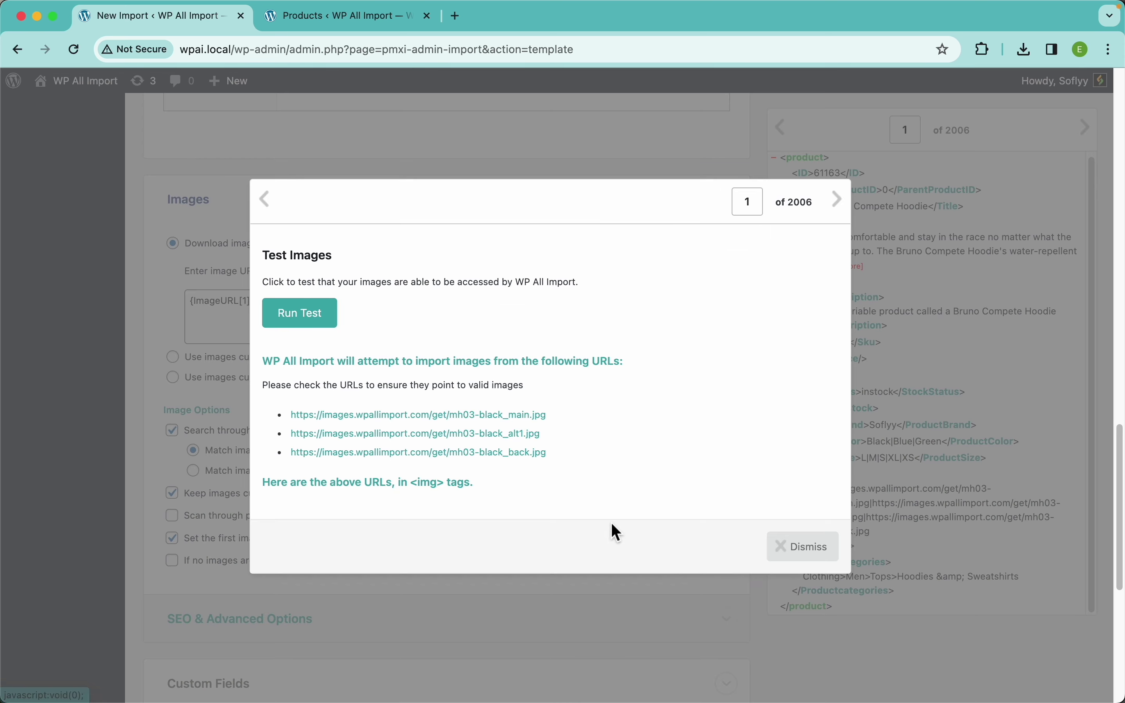
# - Check the image thumbnails of the first record, run the image download test and close the preview
pyautogui.scroll(-2, 467, 479)
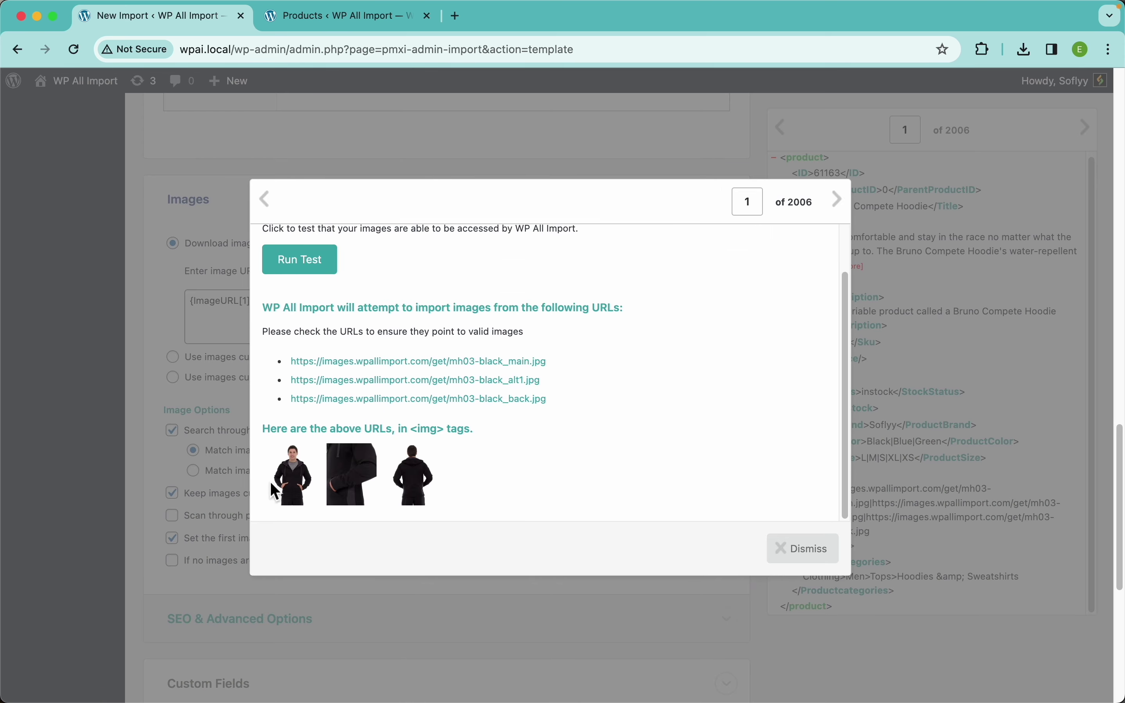
pyautogui.scroll(2, 379, 427)
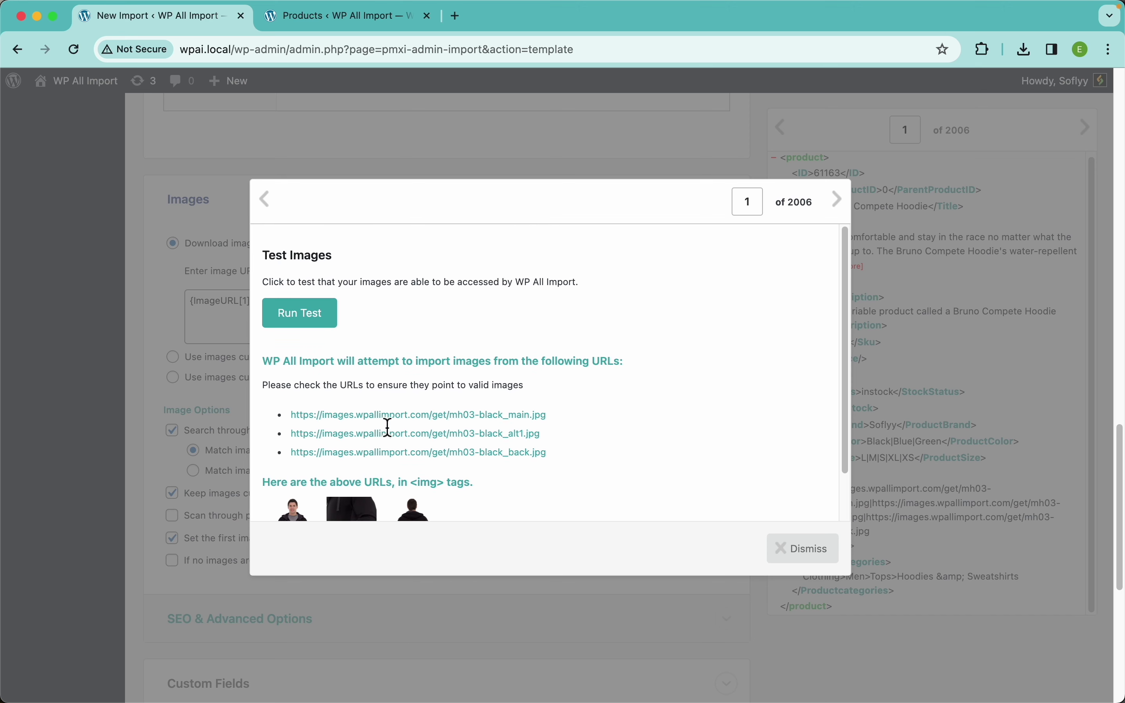
pyautogui.click(311, 326)
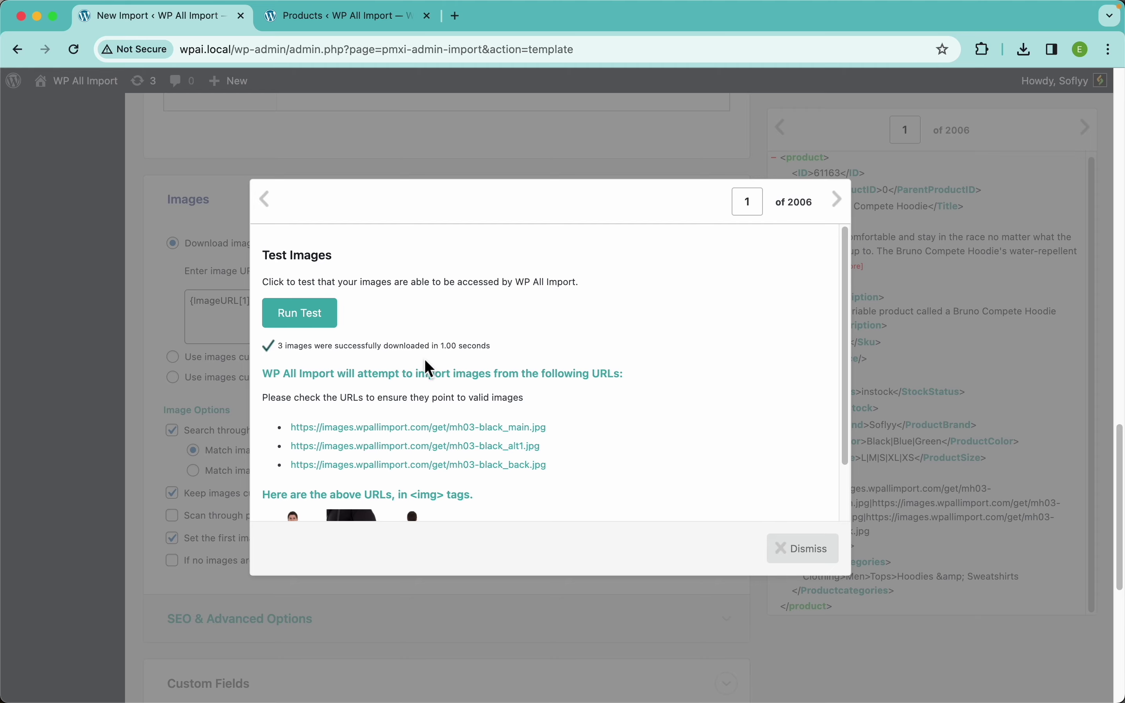
pyautogui.click(807, 562)
# - Review the remaining image options and examine the Custom Fields section of the import template
pyautogui.scroll(-3, 630, 517)
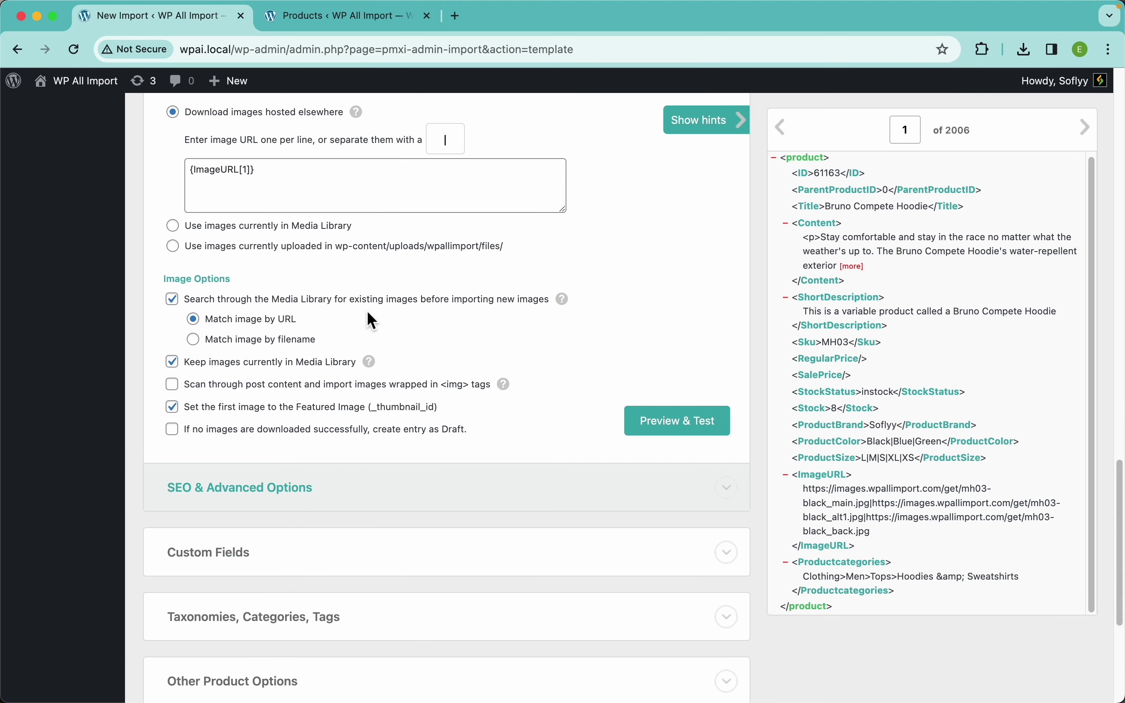
pyautogui.moveTo(568, 311)
pyautogui.scroll(-6, 558, 403)
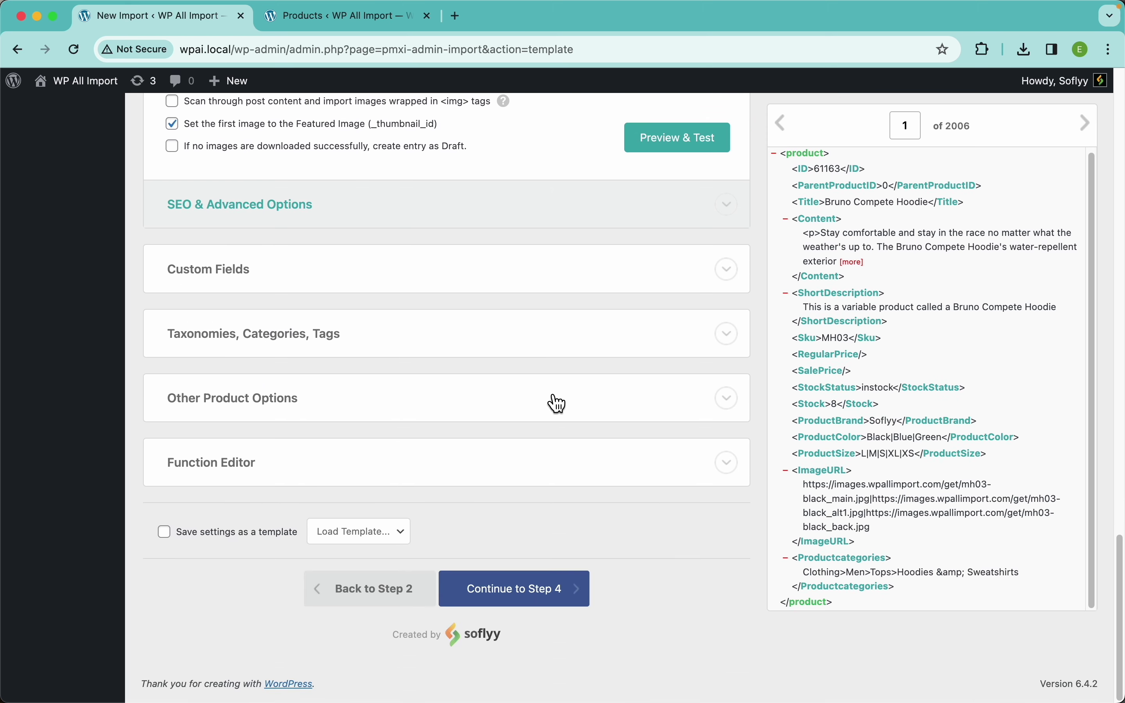
pyautogui.click(231, 279)
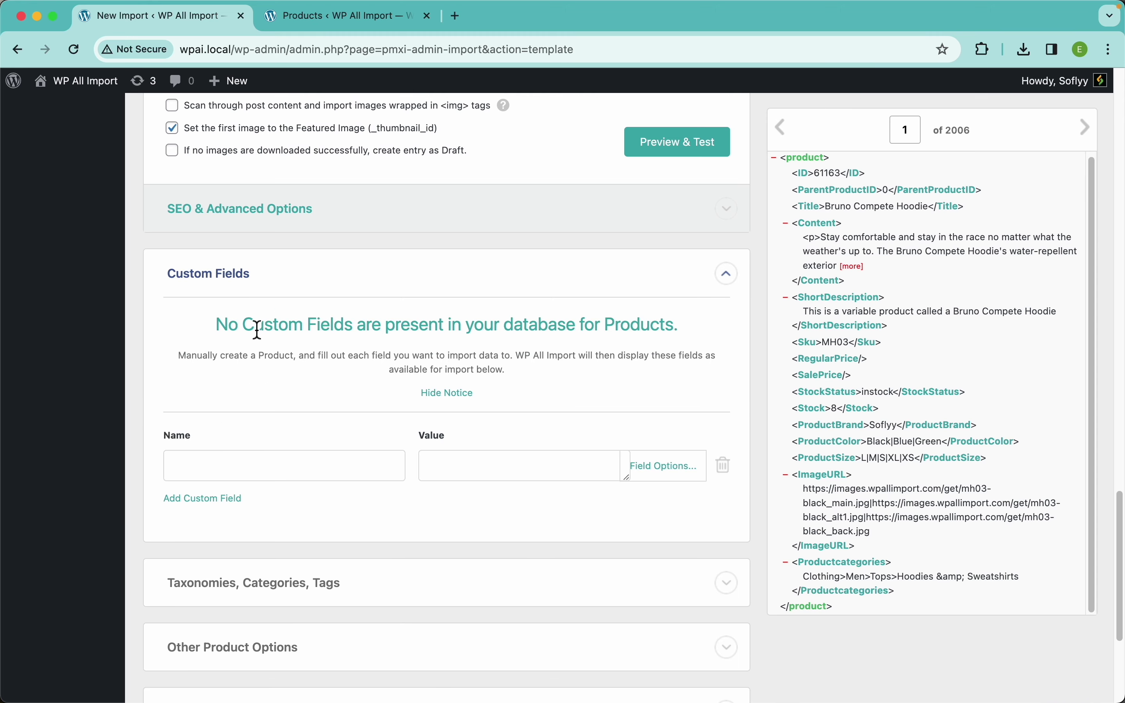
pyautogui.scroll(-4, 377, 379)
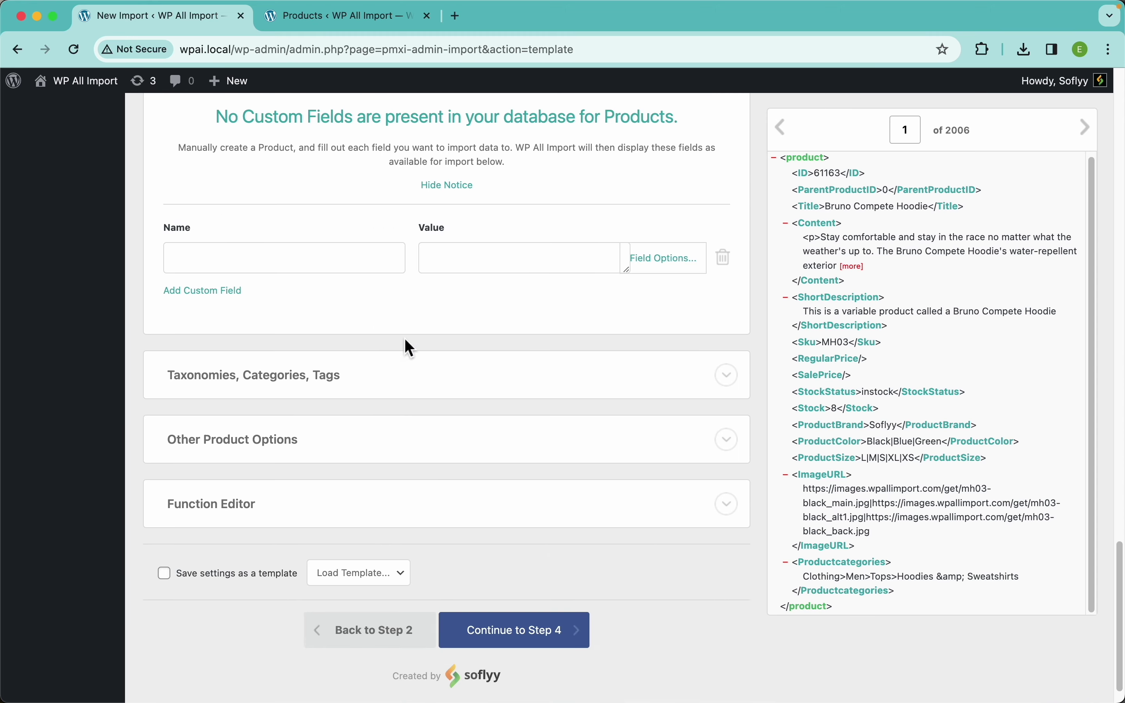
# - Enable product categories in the taxonomies section and set them as hierarchical (parent/child) categories
pyautogui.click(337, 394)
pyautogui.scroll(-2, 338, 395)
pyautogui.click(251, 253)
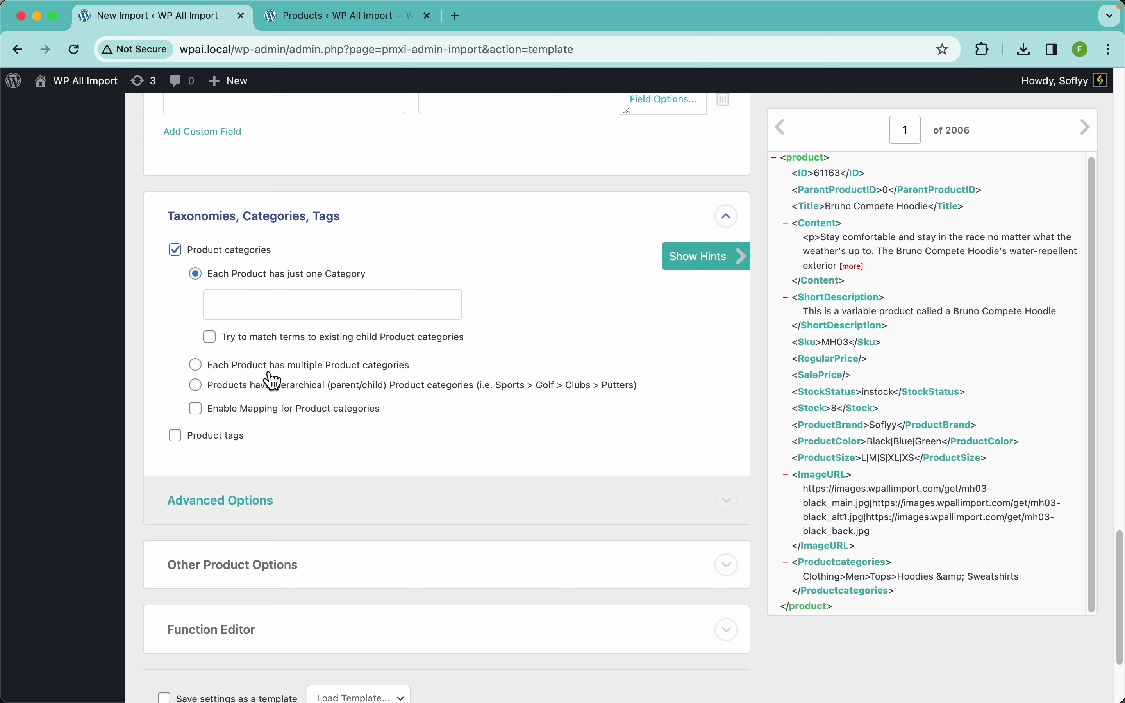
pyautogui.click(286, 386)
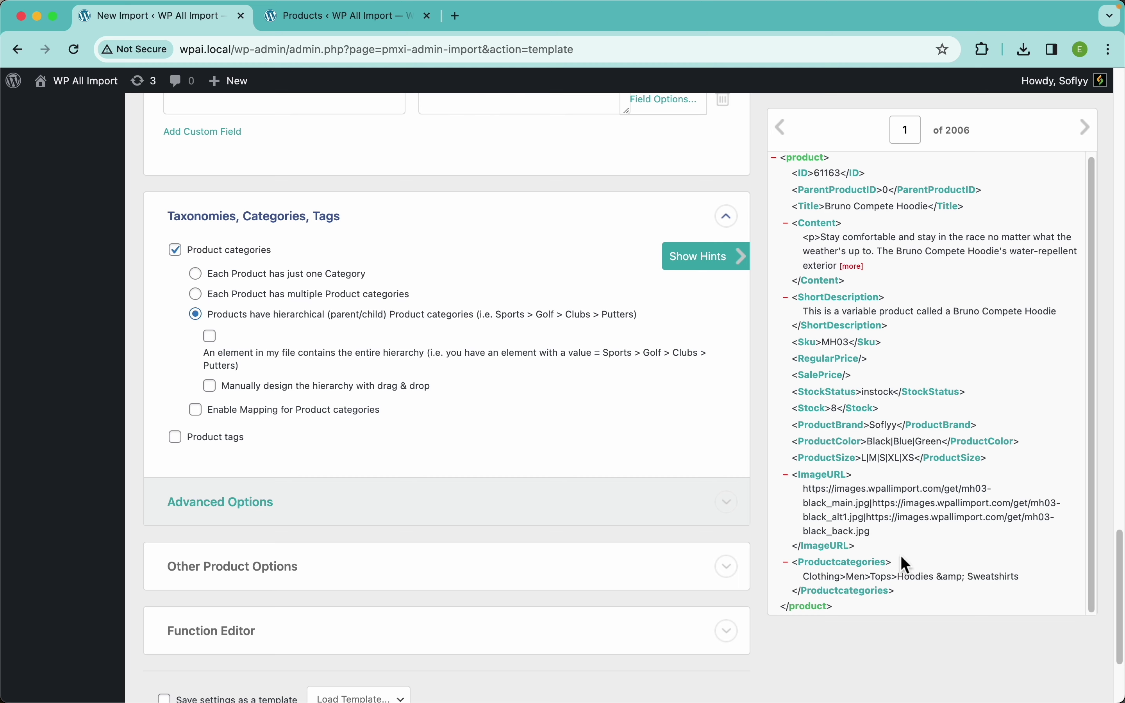
# - Map the Productcategories element as the one containing the entire category hierarchy, checking the hierarchy separator against the element's value
pyautogui.scroll(5, 899, 575)
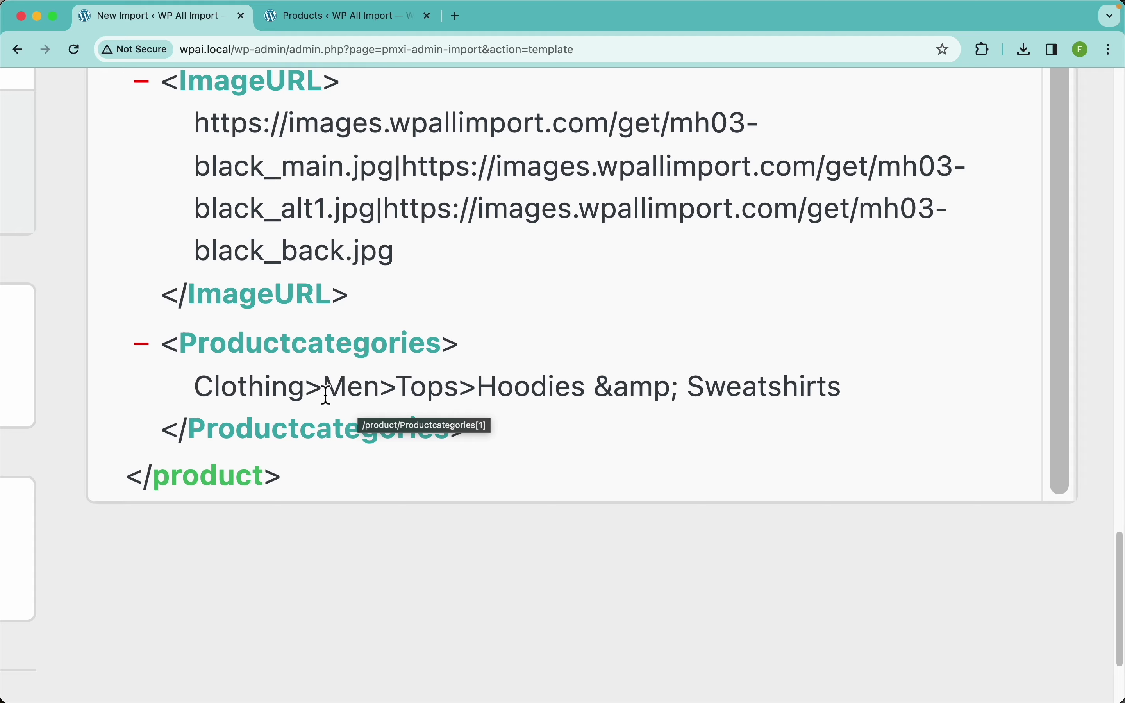
pyautogui.moveTo(323, 390); pyautogui.dragTo(306, 391)
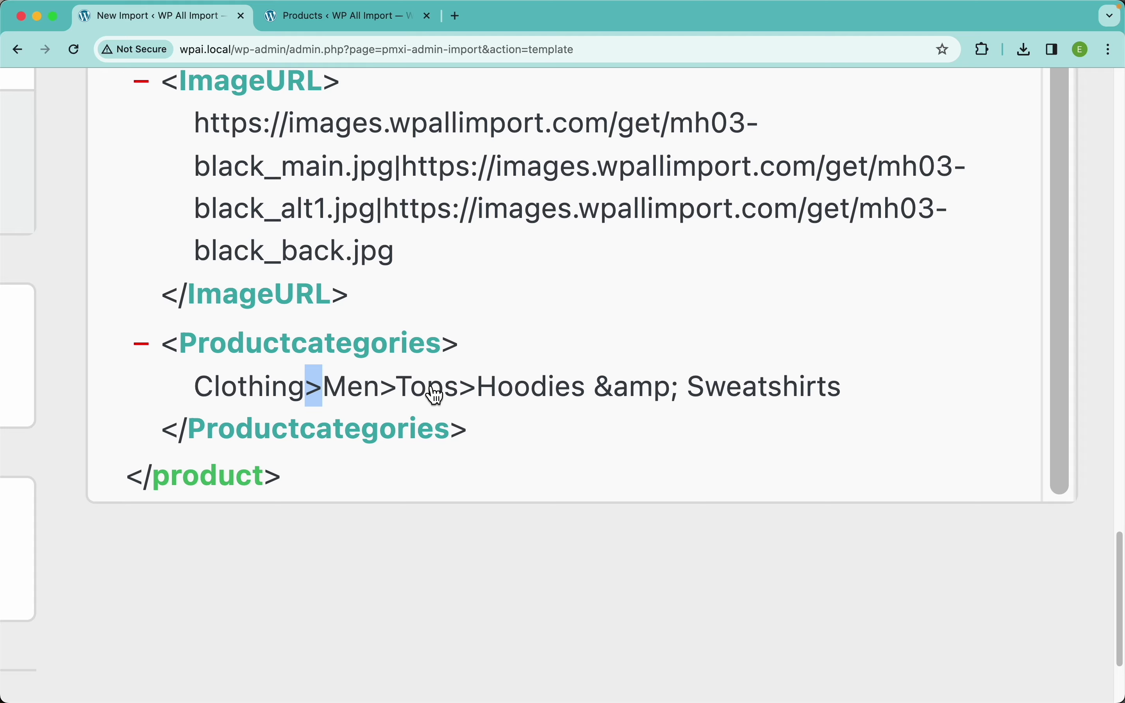
pyautogui.scroll(-5, 430, 395)
pyautogui.scroll(2, 364, 339)
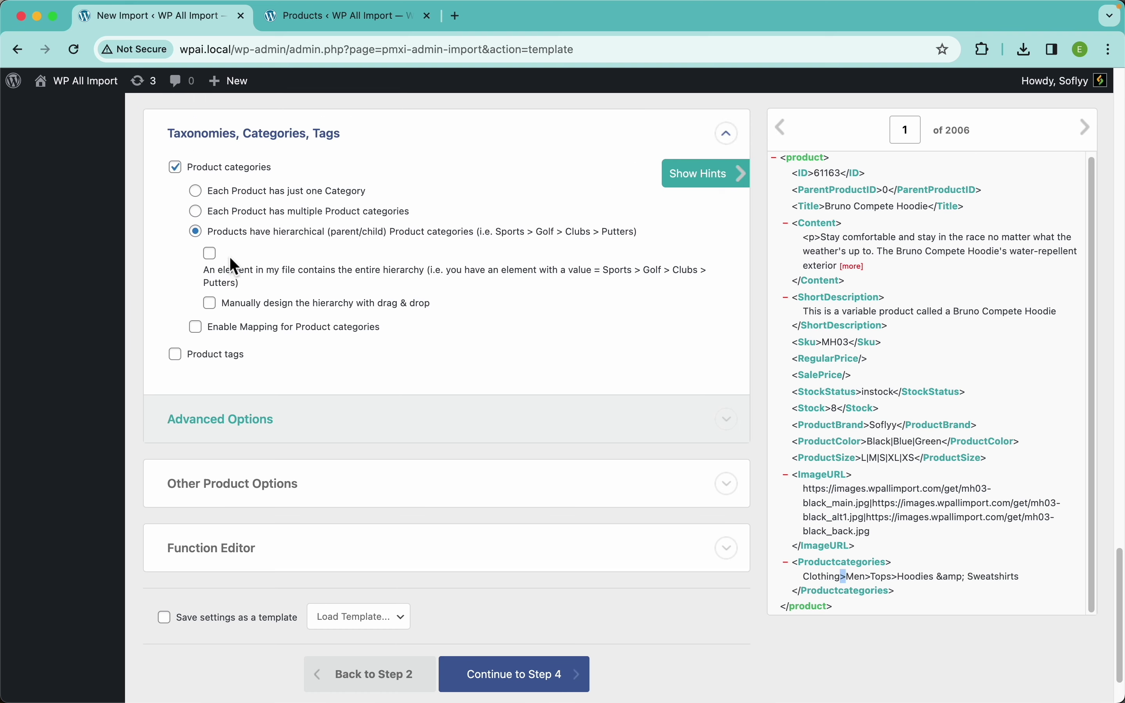
pyautogui.click(217, 260)
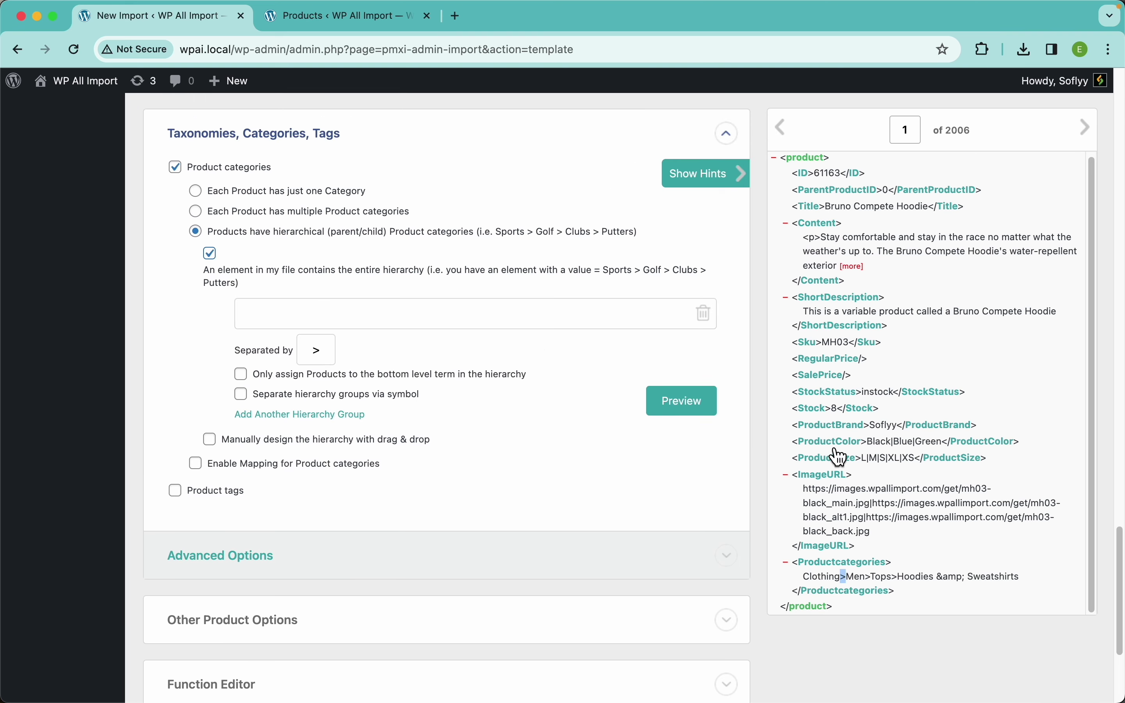
pyautogui.moveTo(829, 573); pyautogui.dragTo(509, 325)
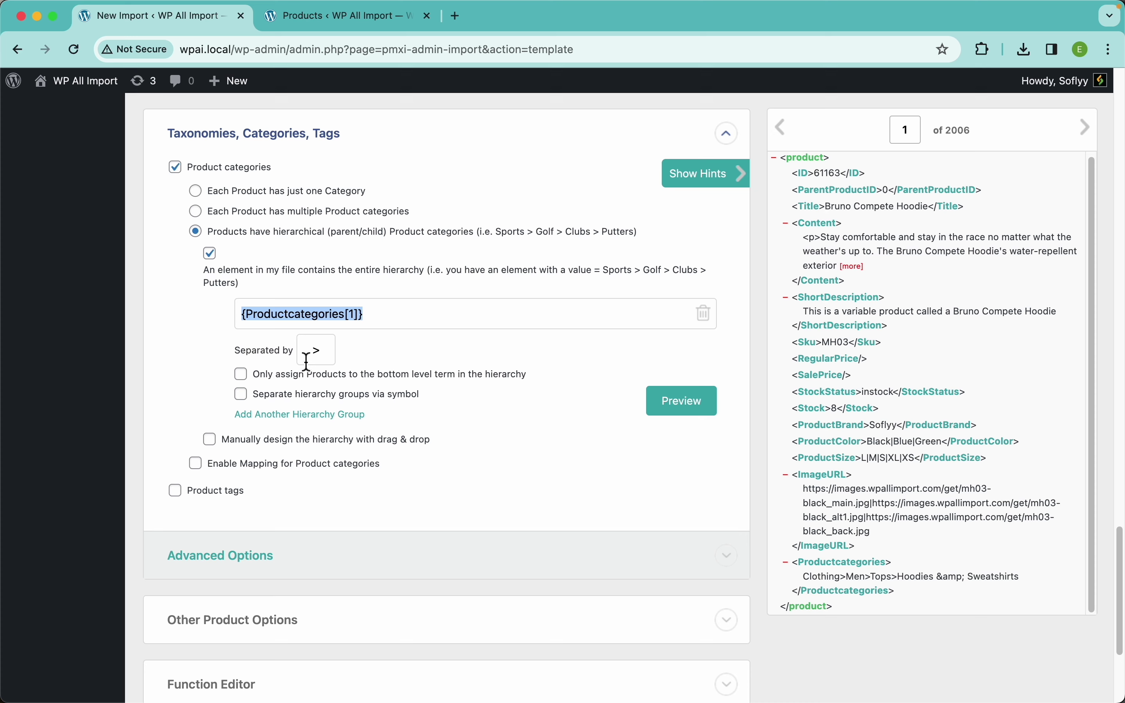
pyautogui.moveTo(326, 356); pyautogui.dragTo(283, 362)
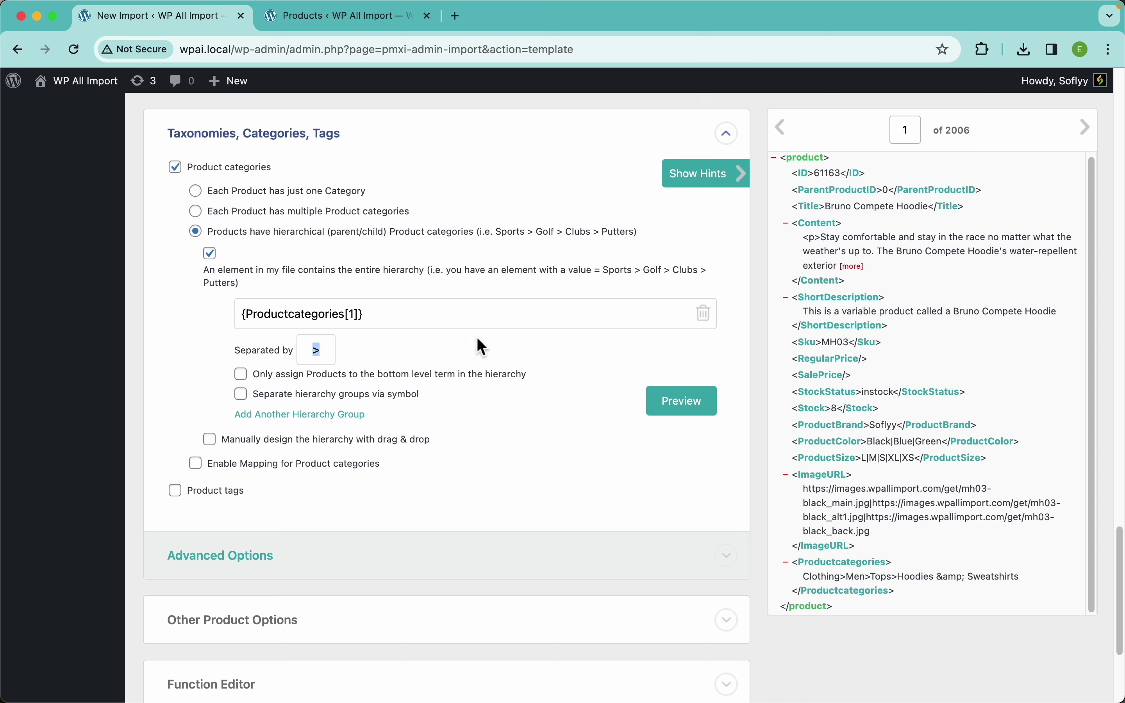
# - Preview the product category hierarchy for the first record and close the preview
pyautogui.scroll(15, 462, 354)
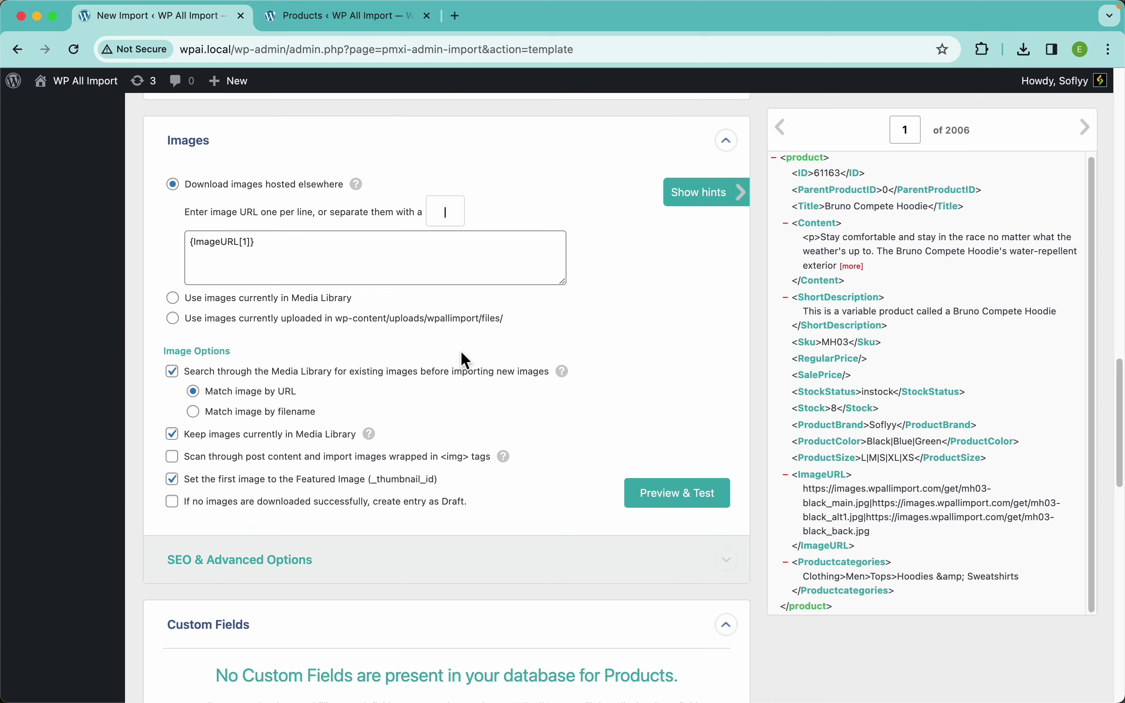
pyautogui.scroll(-15, 441, 346)
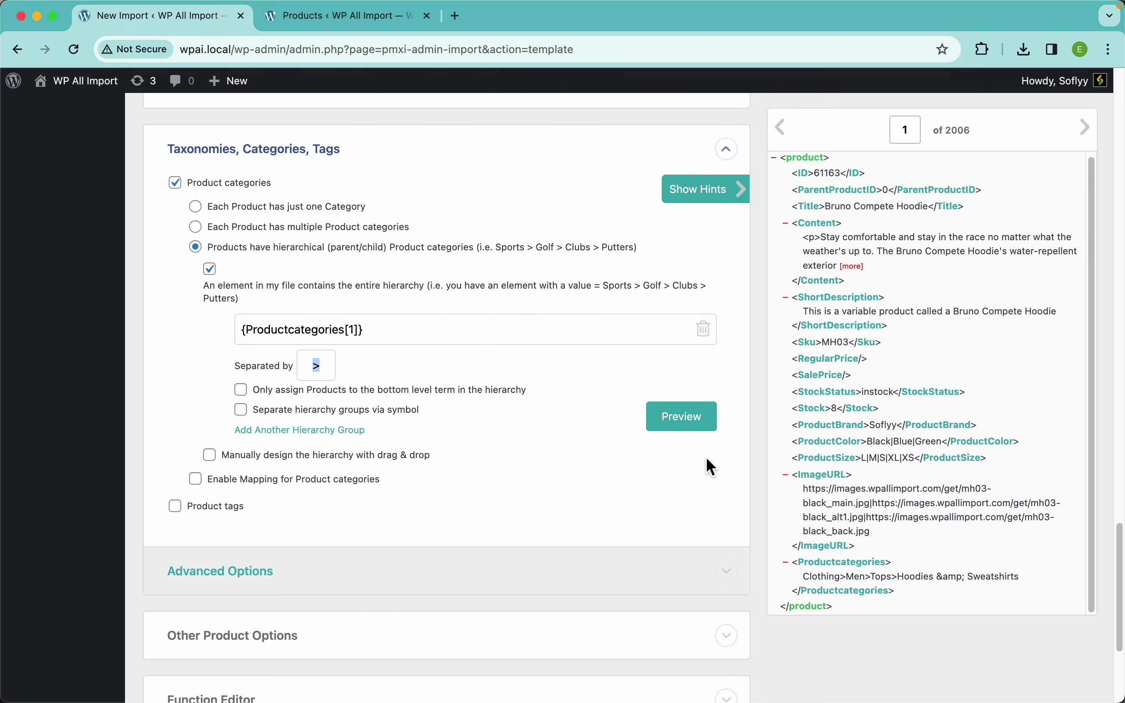
pyautogui.click(688, 420)
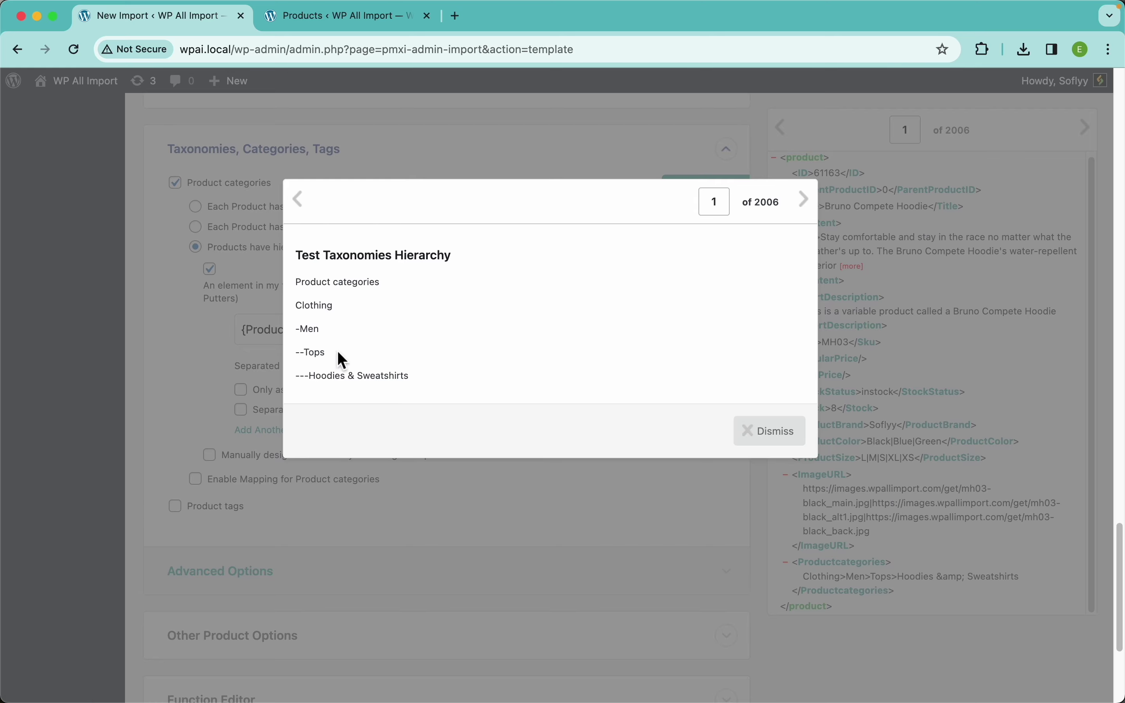
pyautogui.click(768, 440)
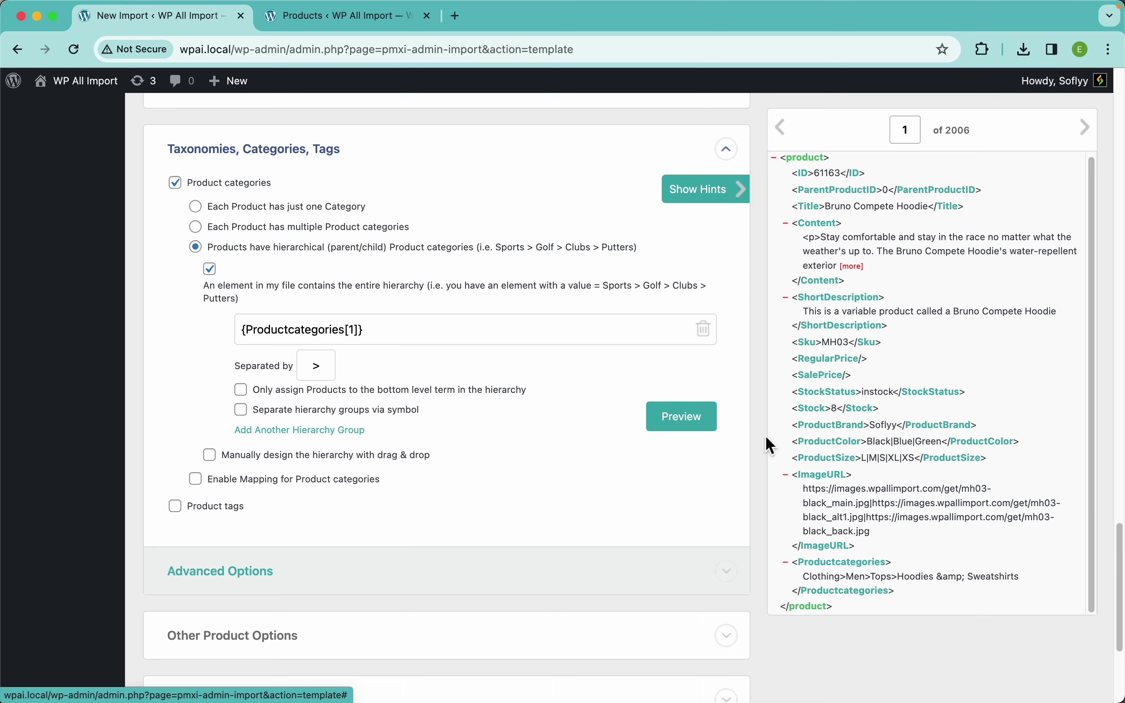
# - Continue to the import settings in step 4 and auto-detect the unique identifier for the records
pyautogui.scroll(-5, 404, 527)
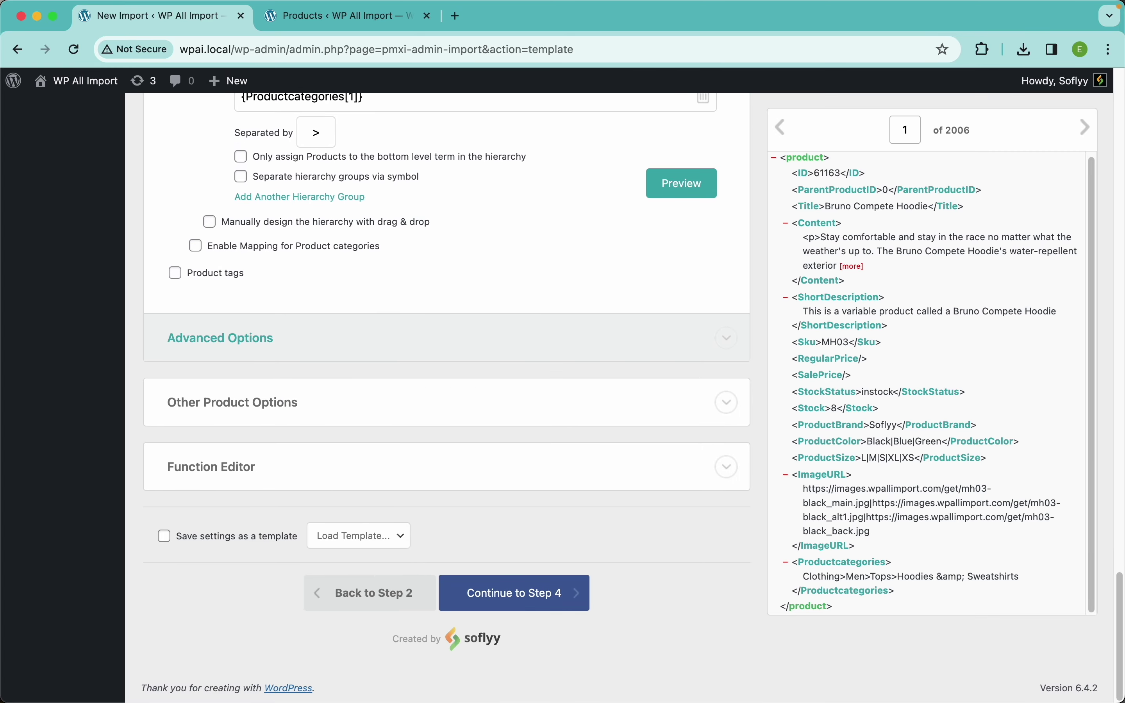
pyautogui.click(523, 593)
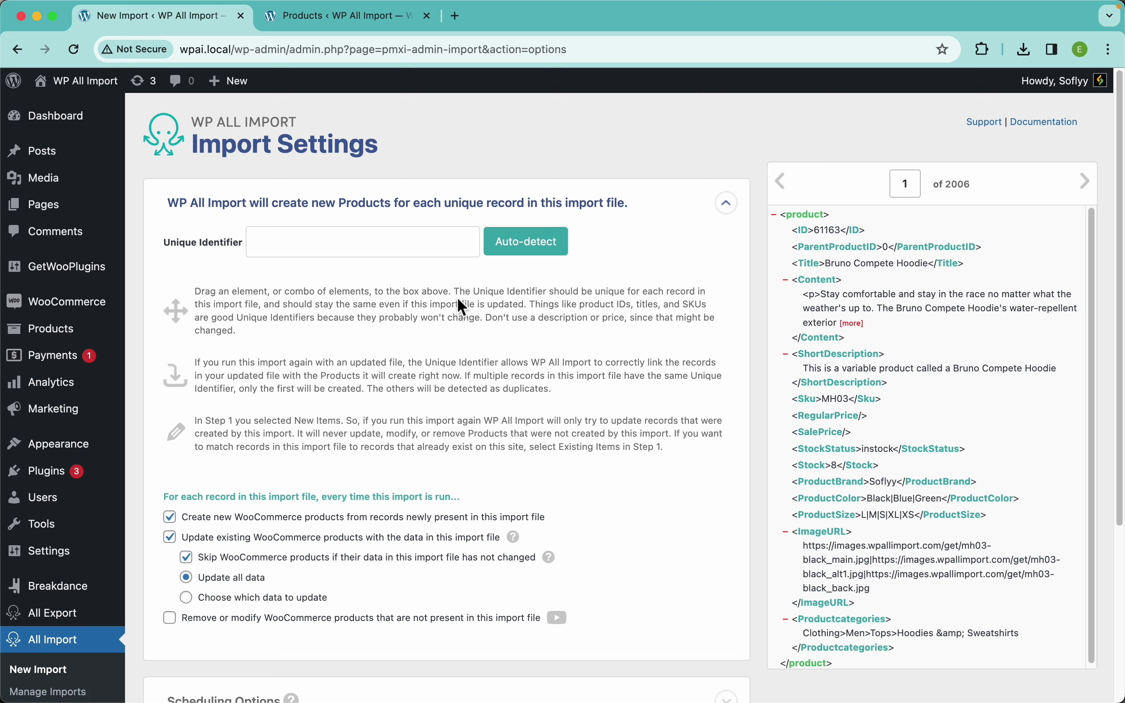
pyautogui.click(528, 251)
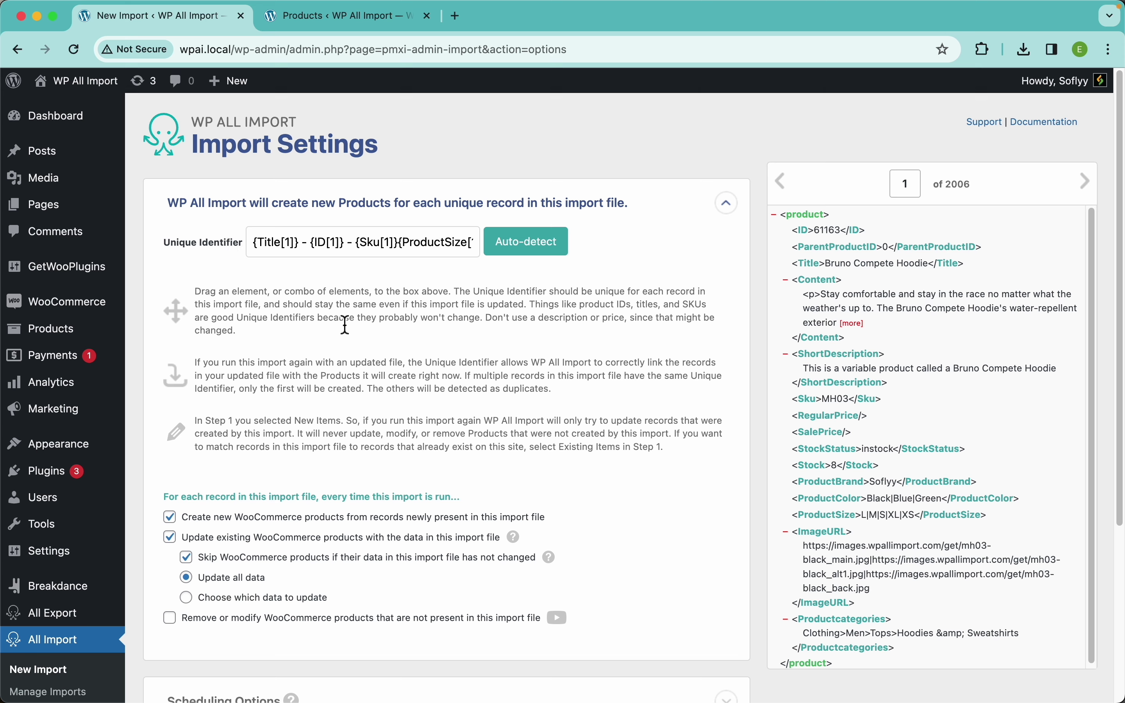
# - Examine the unique identifier guidance and the elements that make up the detected identifier
pyautogui.doubleClick(431, 319)
pyautogui.tripleClick(431, 319)
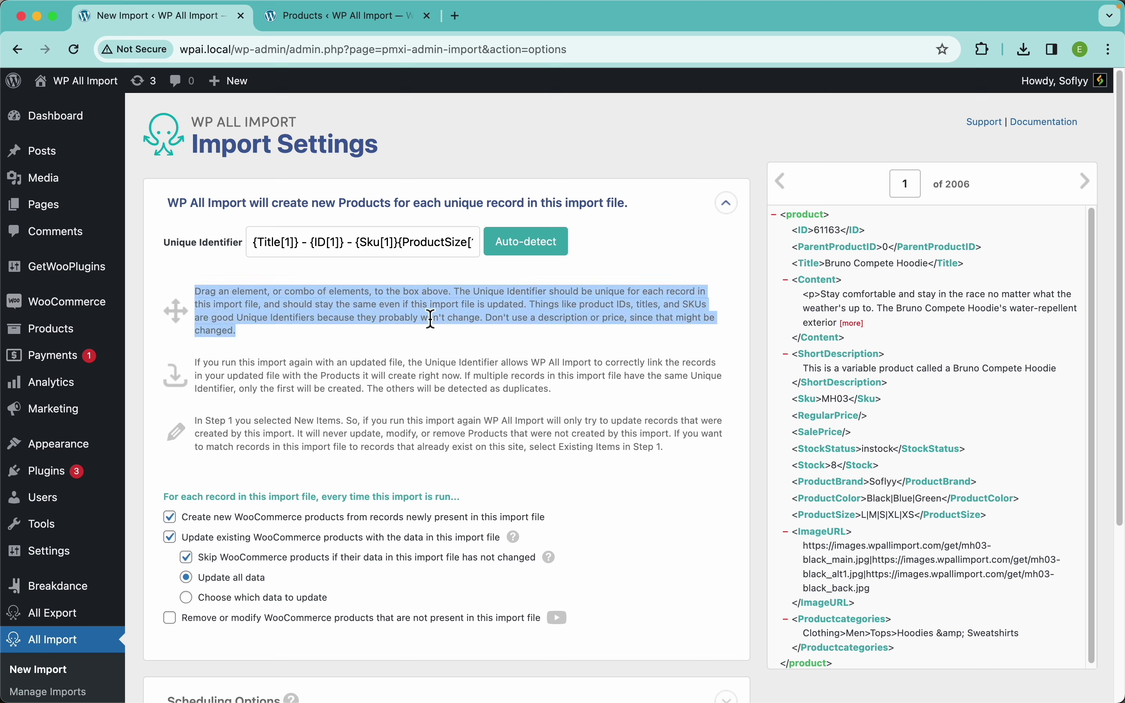
pyautogui.click(455, 342)
pyautogui.scroll(-3, 572, 369)
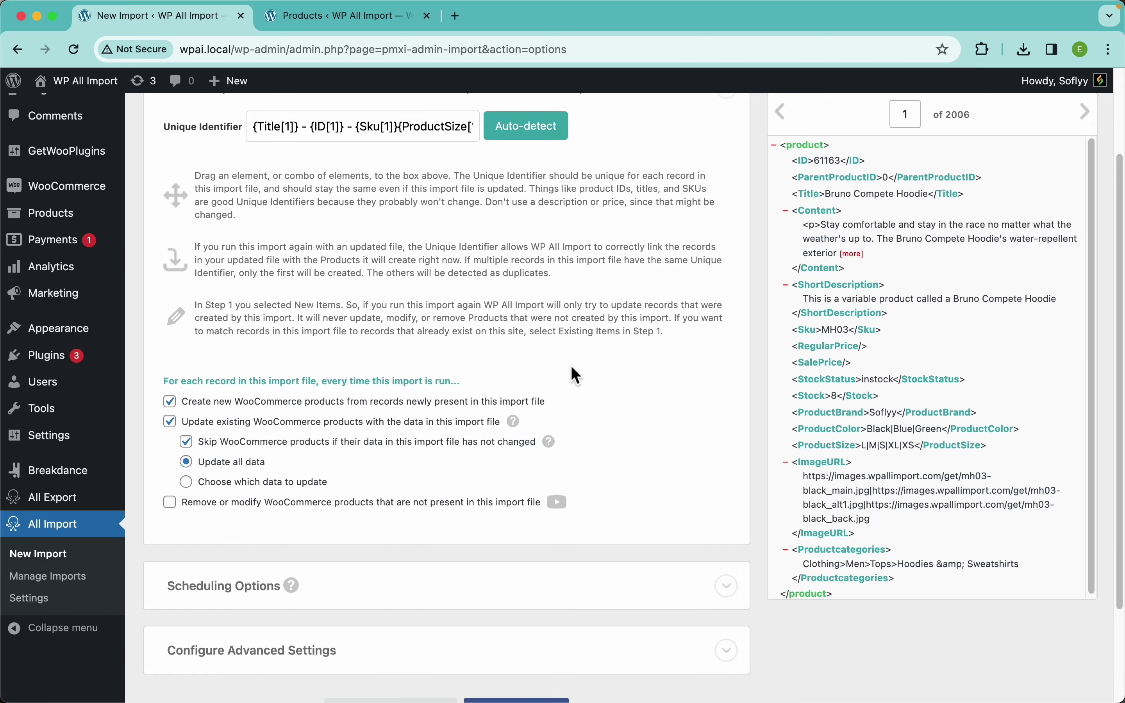
pyautogui.scroll(2, 700, 269)
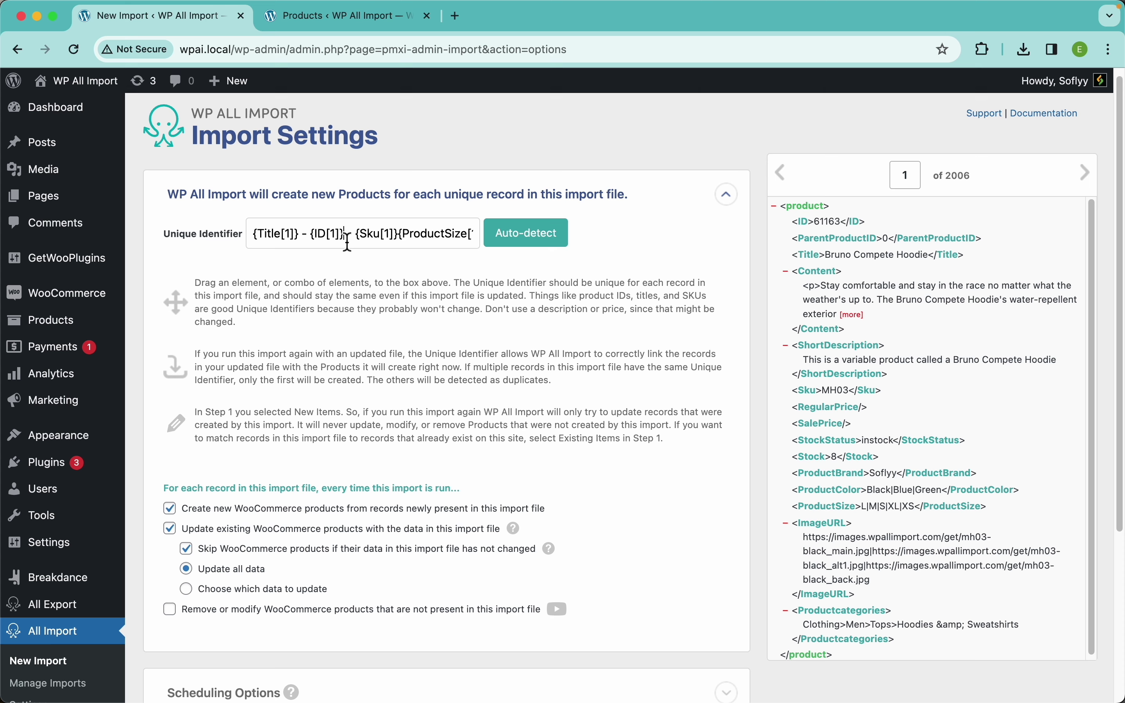
pyautogui.moveTo(345, 235); pyautogui.dragTo(390, 247)
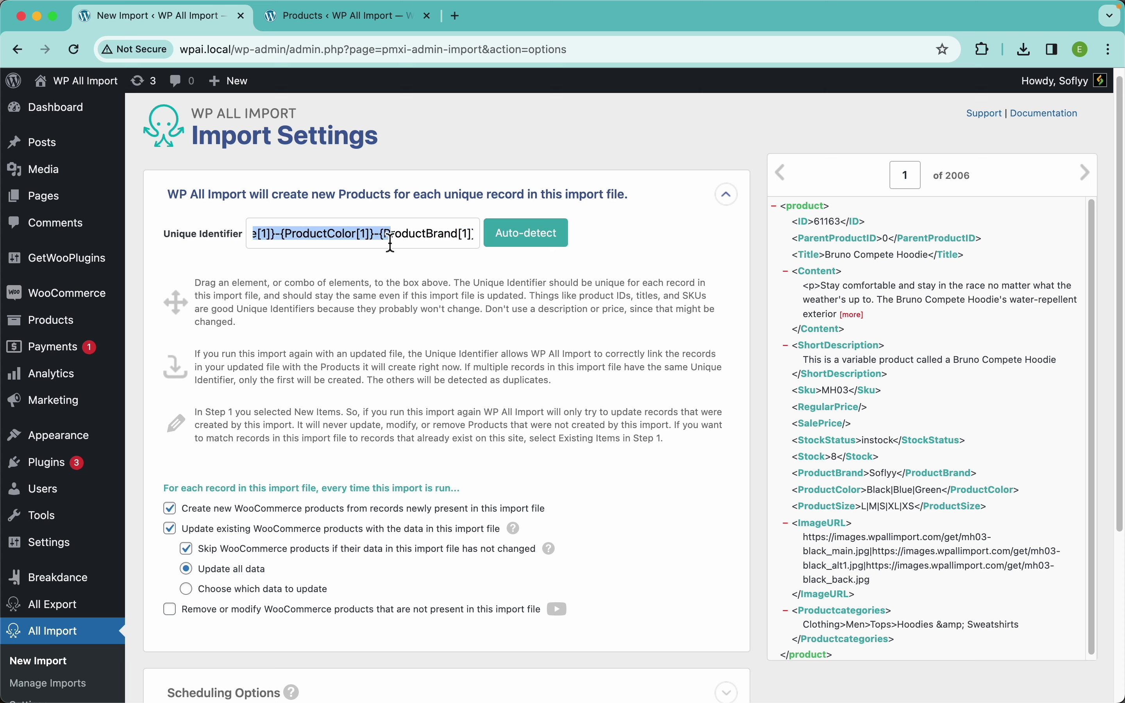
pyautogui.click(398, 277)
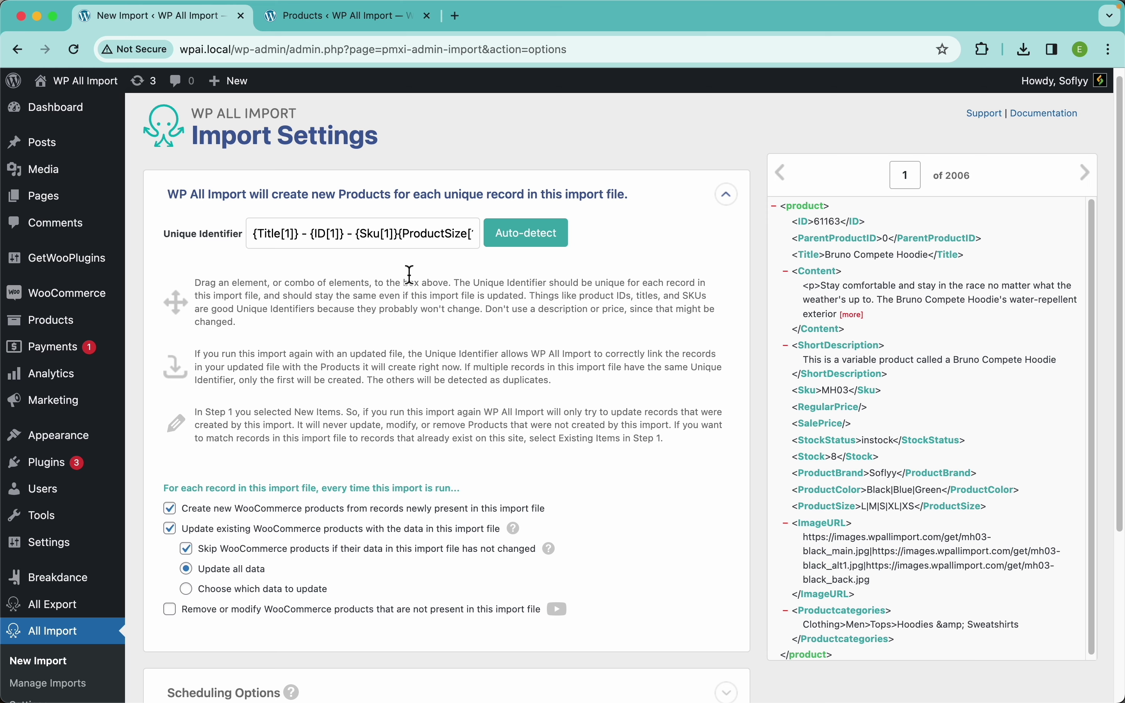
# - Keep the default record update settings, continue to the import summary, and confirm and run the import
pyautogui.scroll(-5, 480, 389)
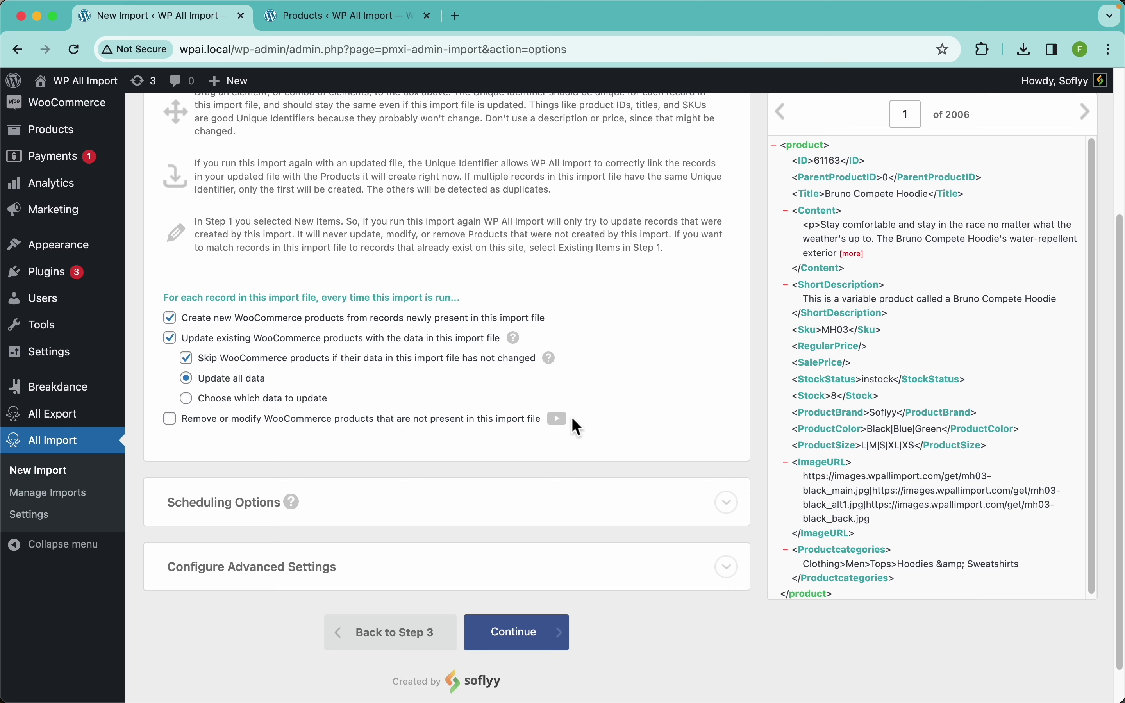
pyautogui.scroll(-2, 411, 420)
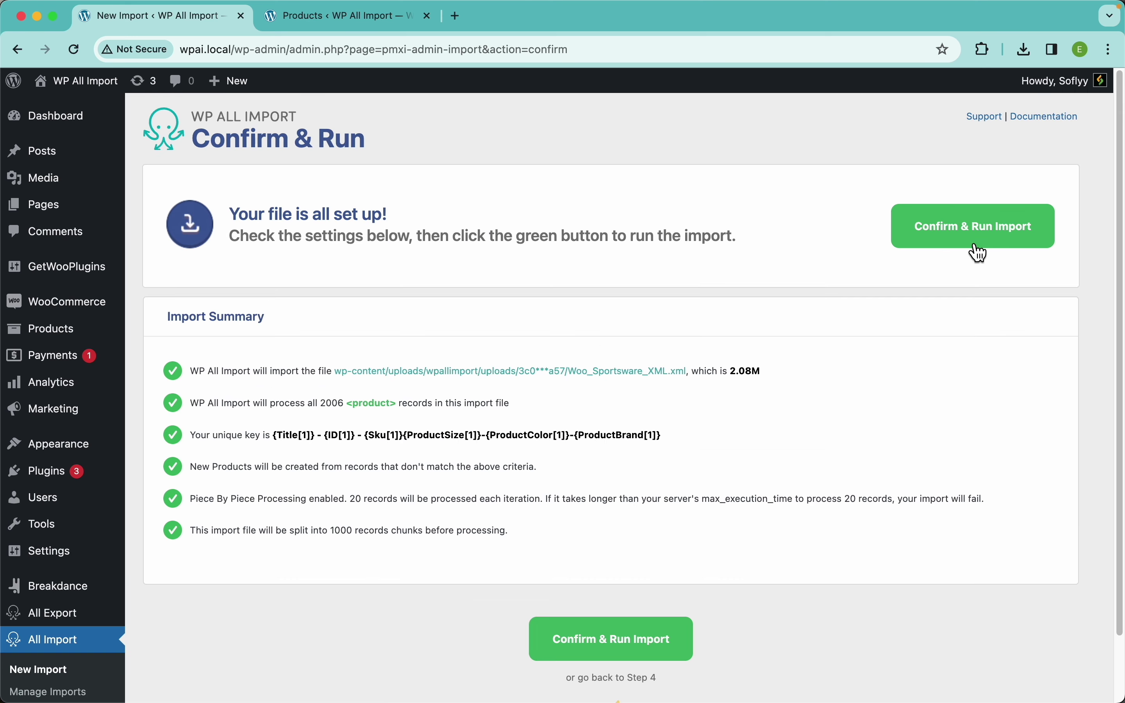
pyautogui.click(978, 247)
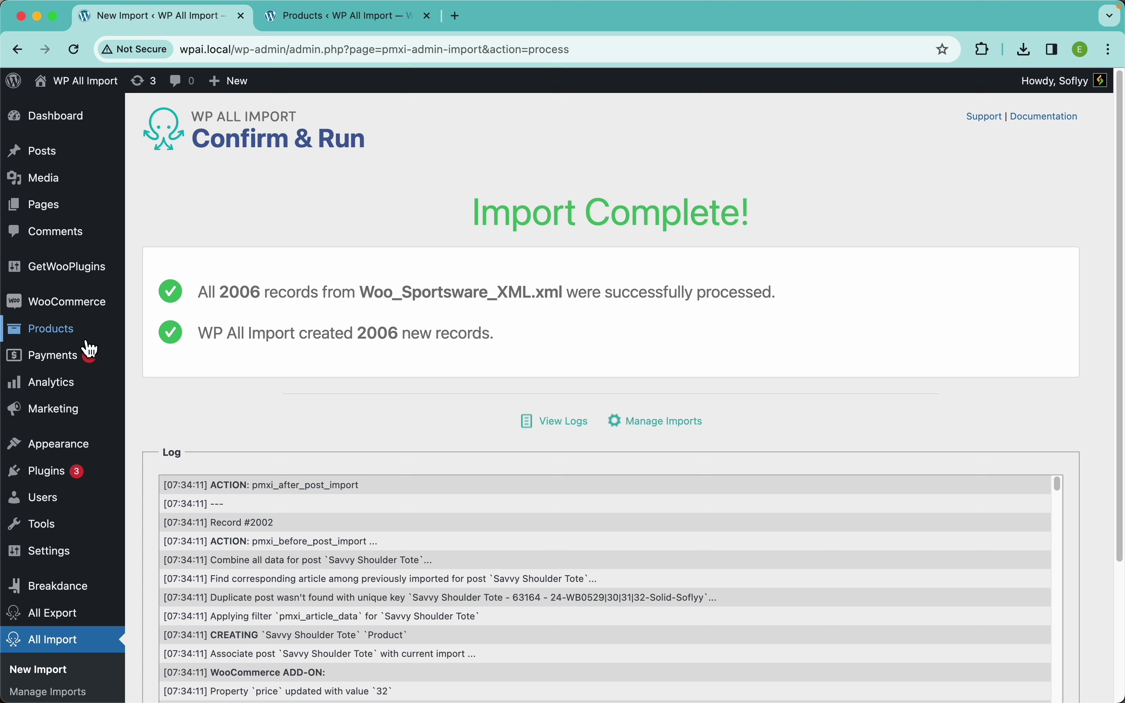
# - Open the list of all WooCommerce products, look through the imported items and view them in the storefront shop
pyautogui.moveTo(84, 346)
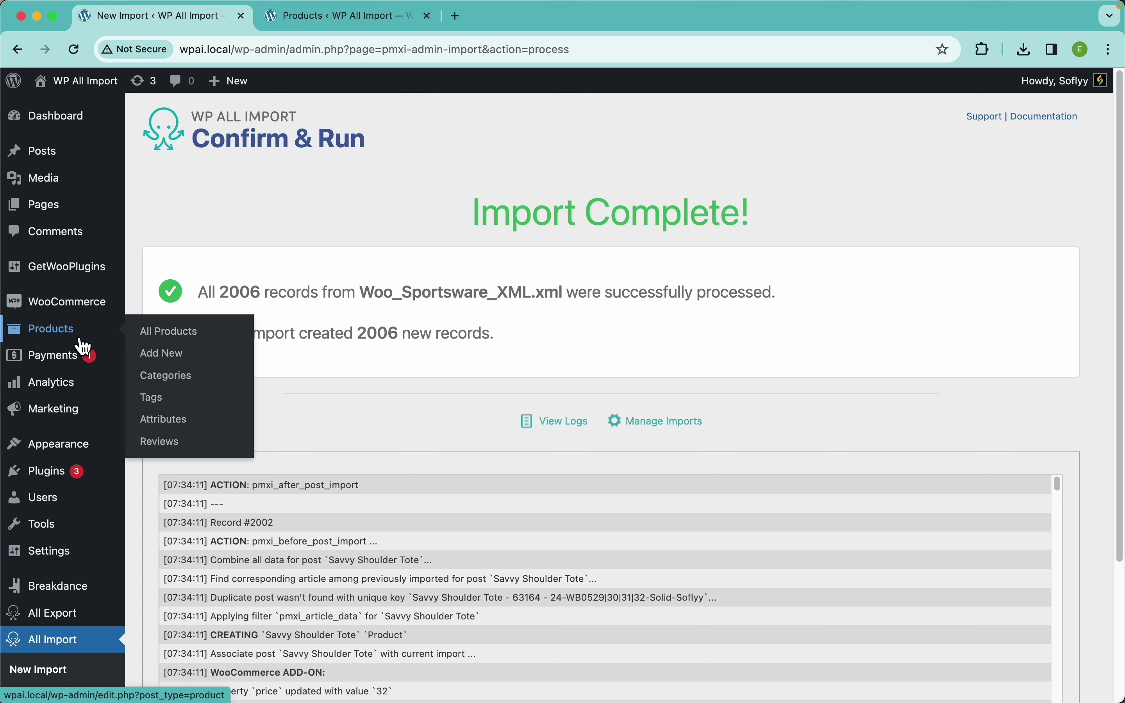
pyautogui.click(178, 340)
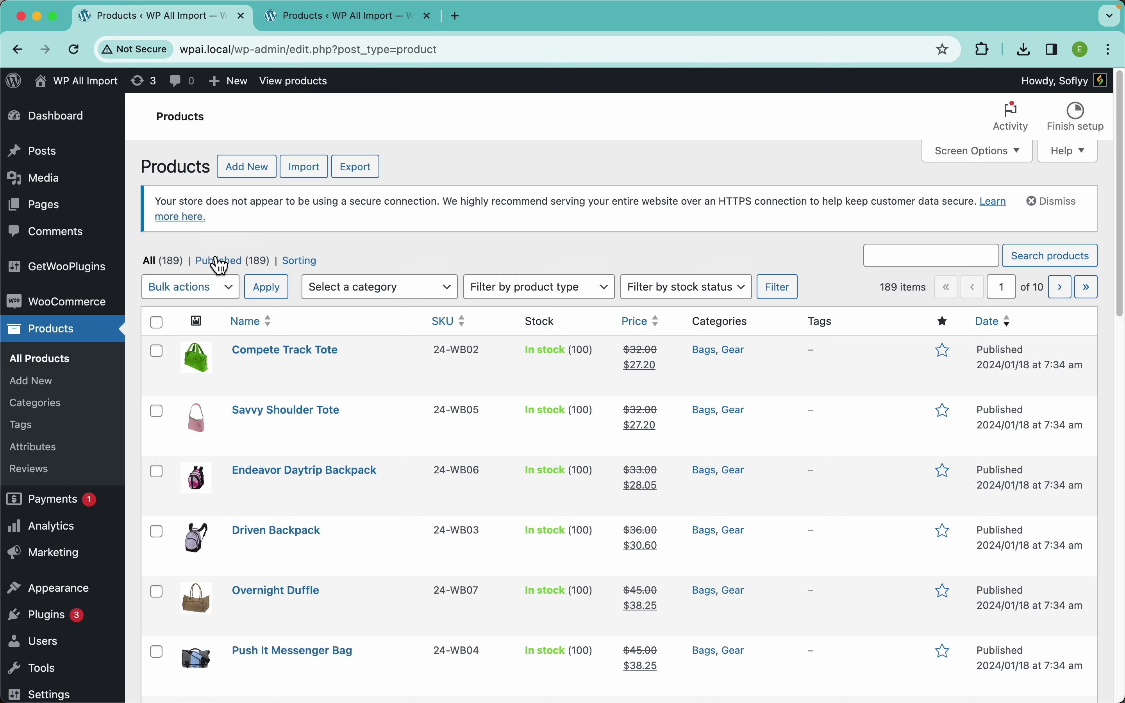
pyautogui.scroll(-20, 282, 265)
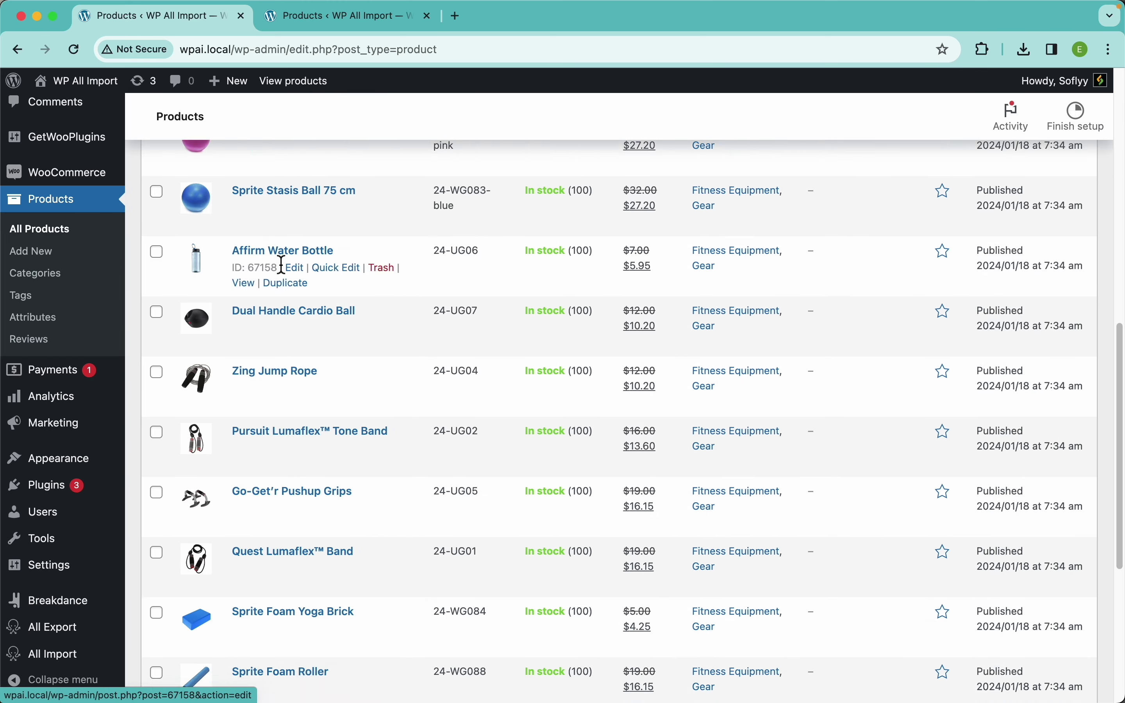
pyautogui.scroll(-2, 285, 271)
pyautogui.scroll(20, 278, 267)
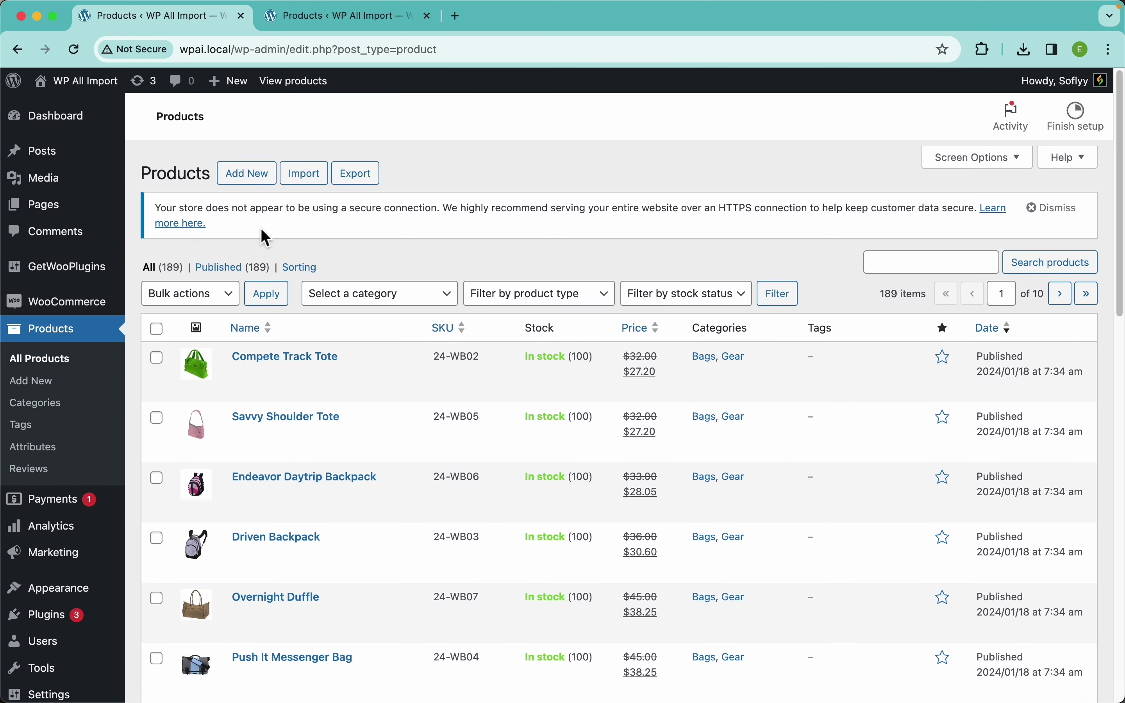
pyautogui.click(302, 99)
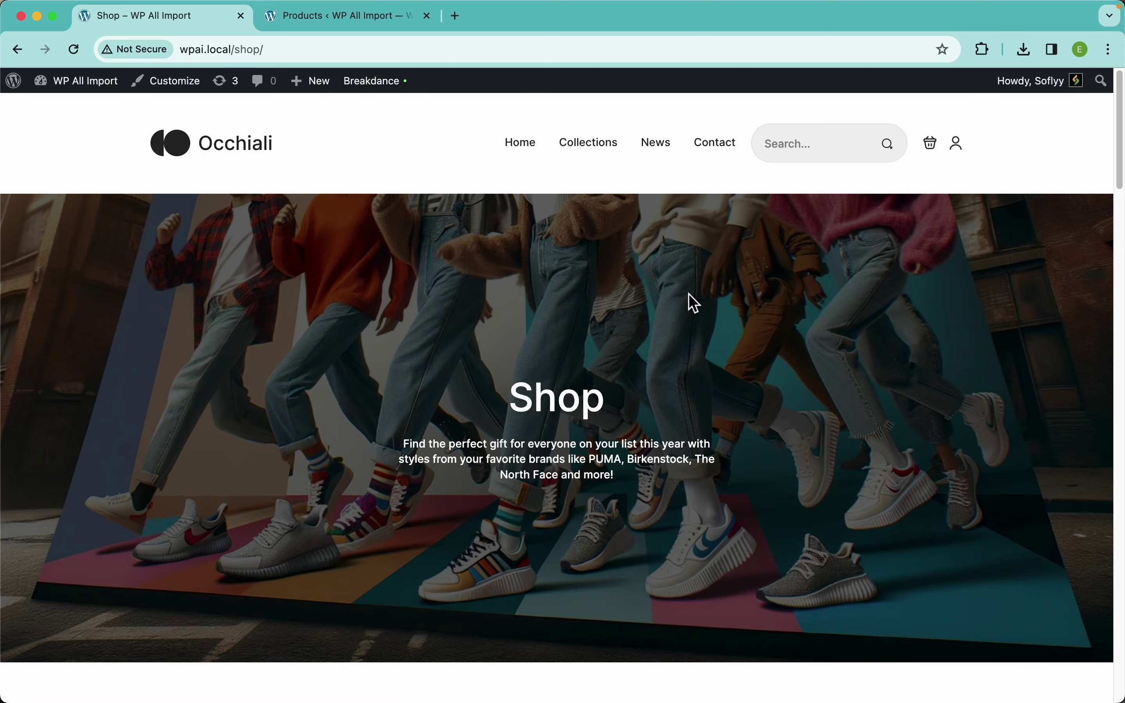
# - Browse the imported products in the storefront shop and open the Lando Gym Jacket product page
pyautogui.scroll(-5, 692, 302)
pyautogui.scroll(-15, 691, 297)
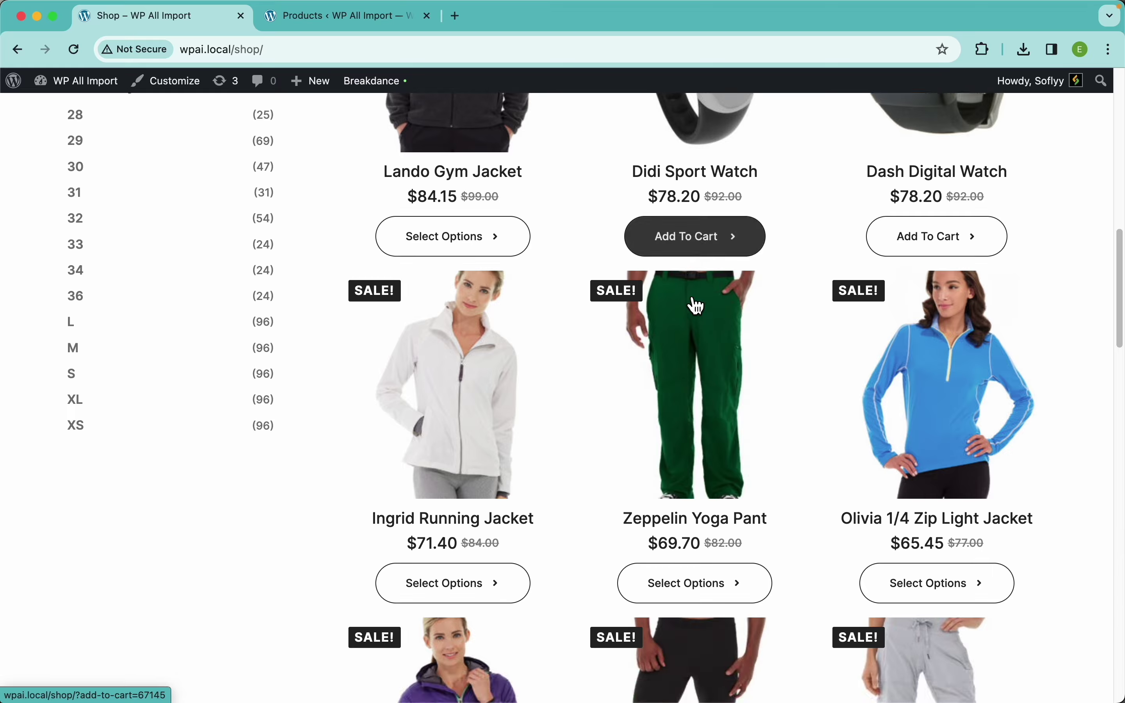
pyautogui.scroll(-10, 695, 300)
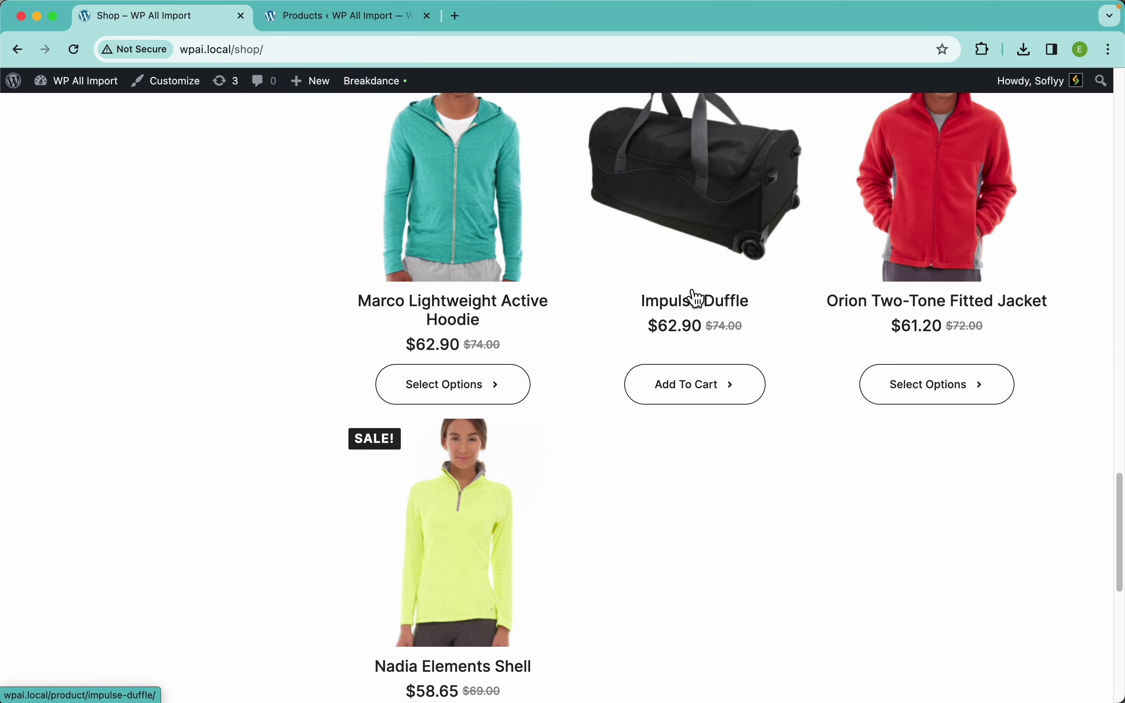
pyautogui.scroll(12, 695, 298)
pyautogui.scroll(15, 696, 297)
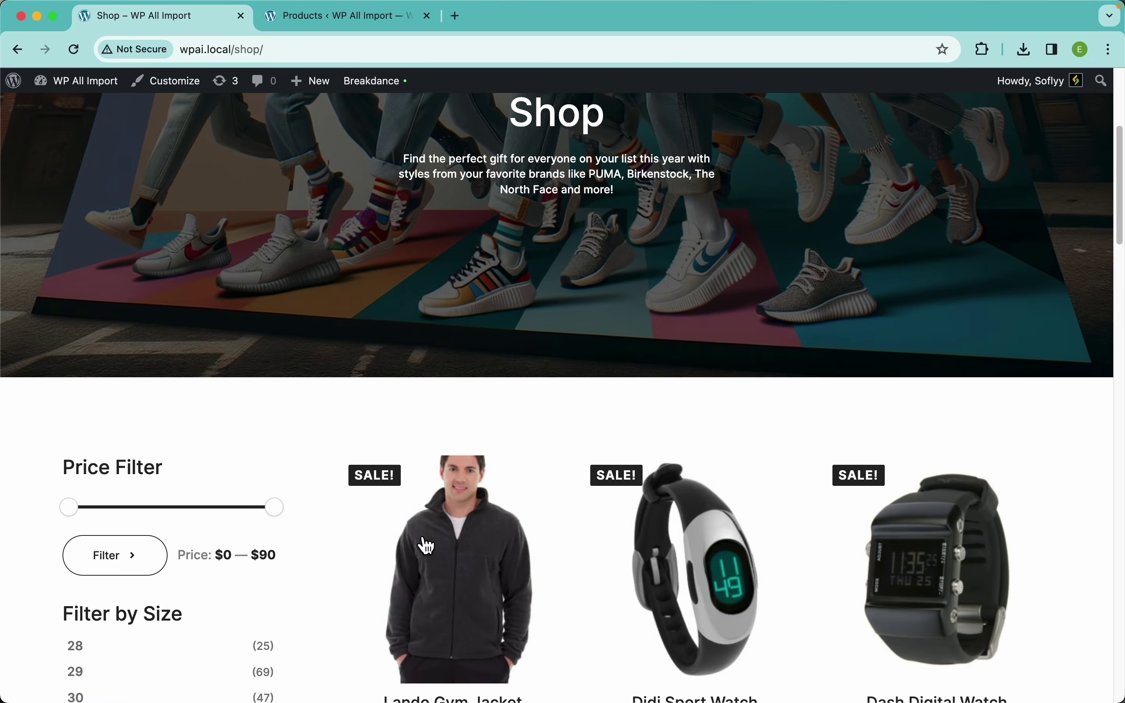
pyautogui.click(457, 572)
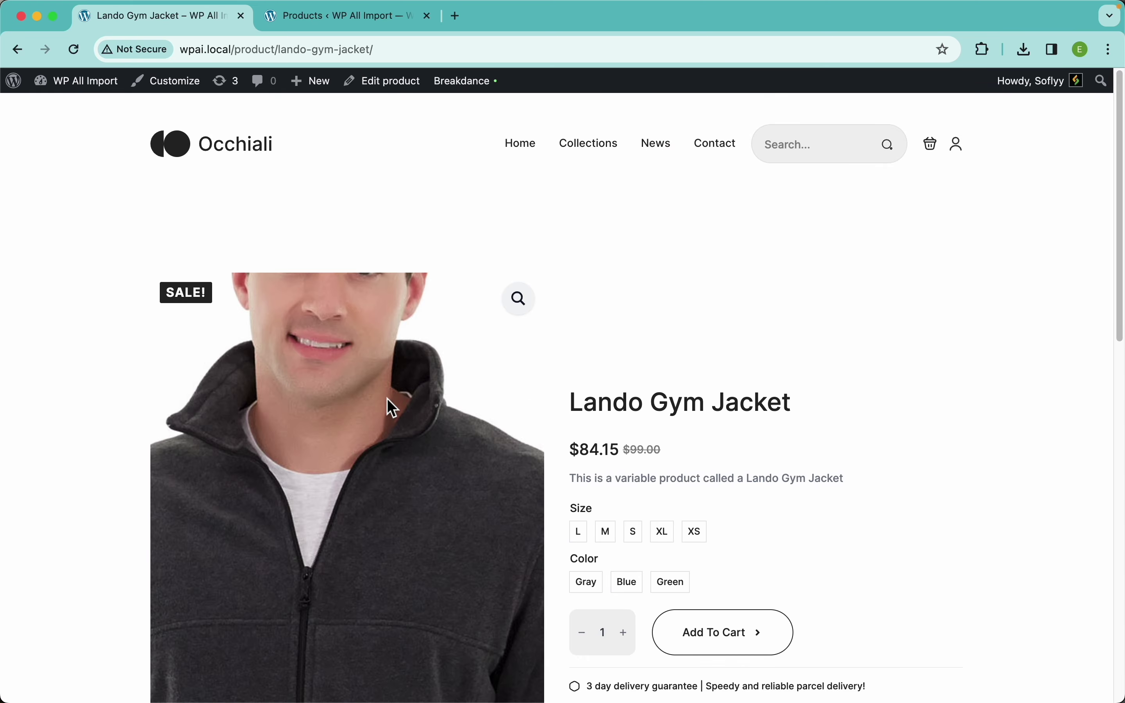
# - View the Lando Gym Jacket's gallery images one by one and return to the main front image
pyautogui.scroll(-5, 372, 465)
pyautogui.click(310, 640)
pyautogui.click(401, 622)
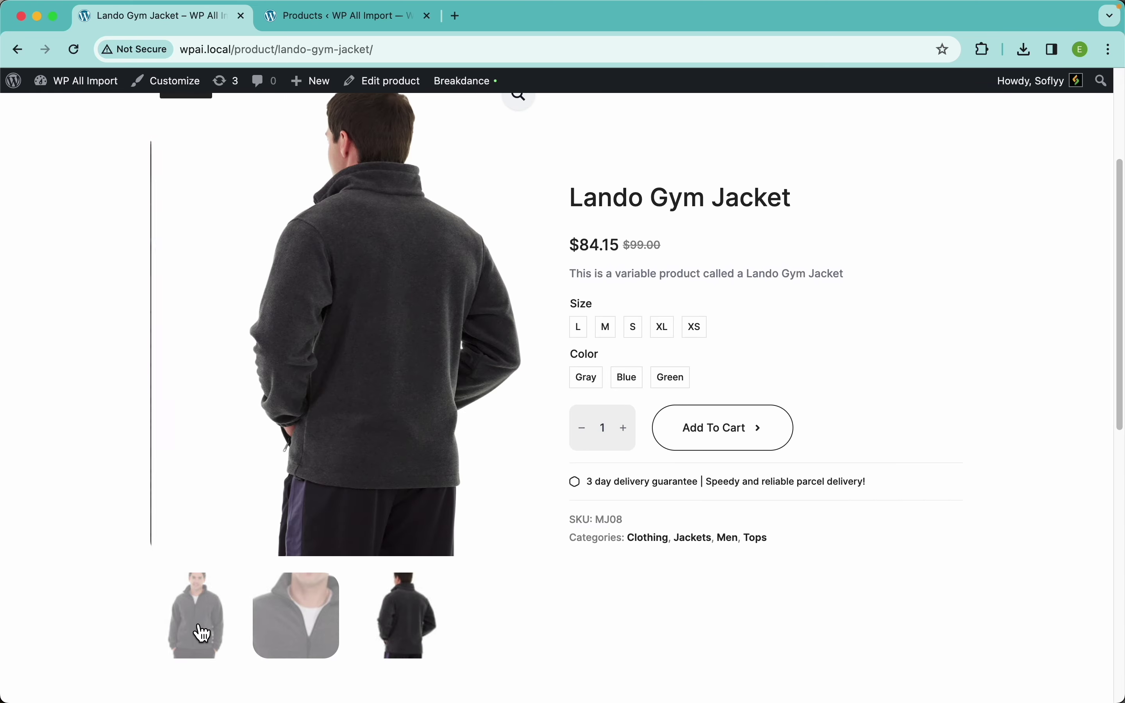
pyautogui.click(200, 633)
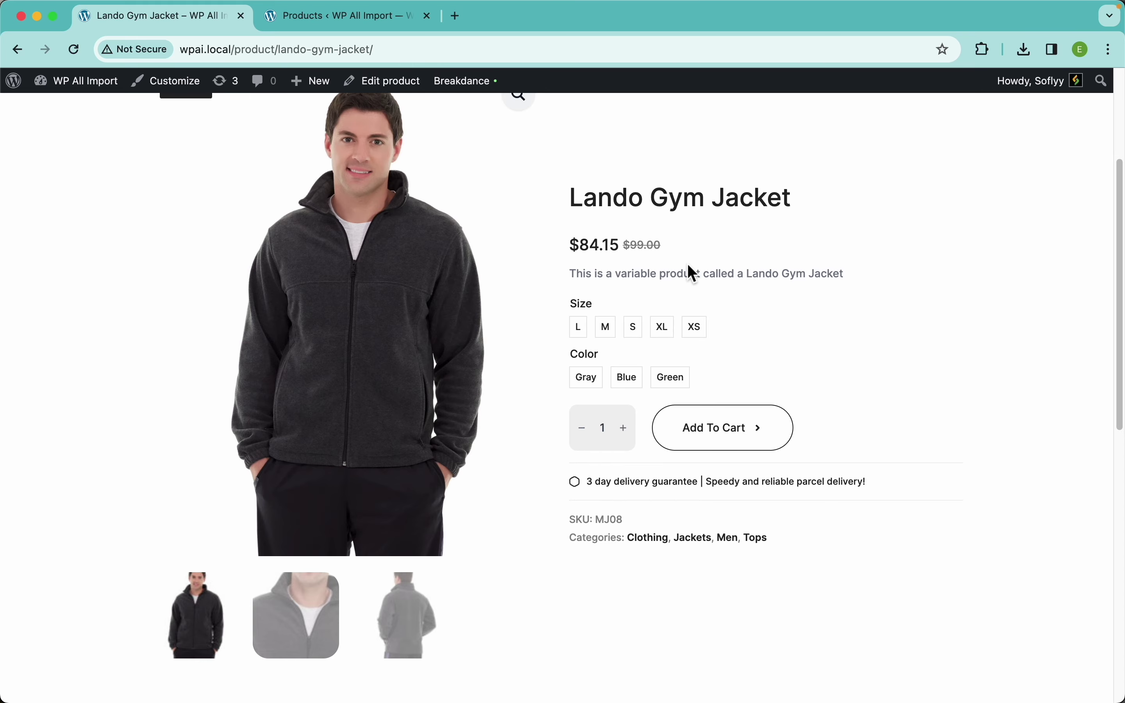
# - Preview the jacket's variations by choosing size L with Blue, Green and Gray, and switch the size to S
pyautogui.scroll(3, 679, 278)
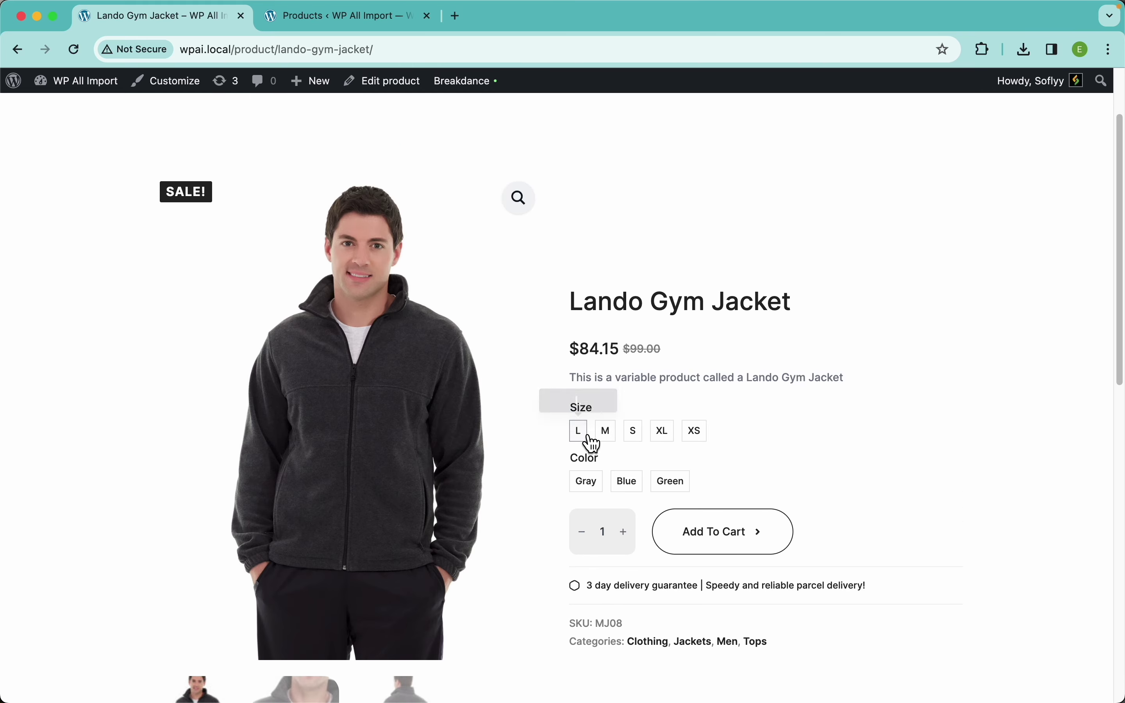
pyautogui.click(582, 434)
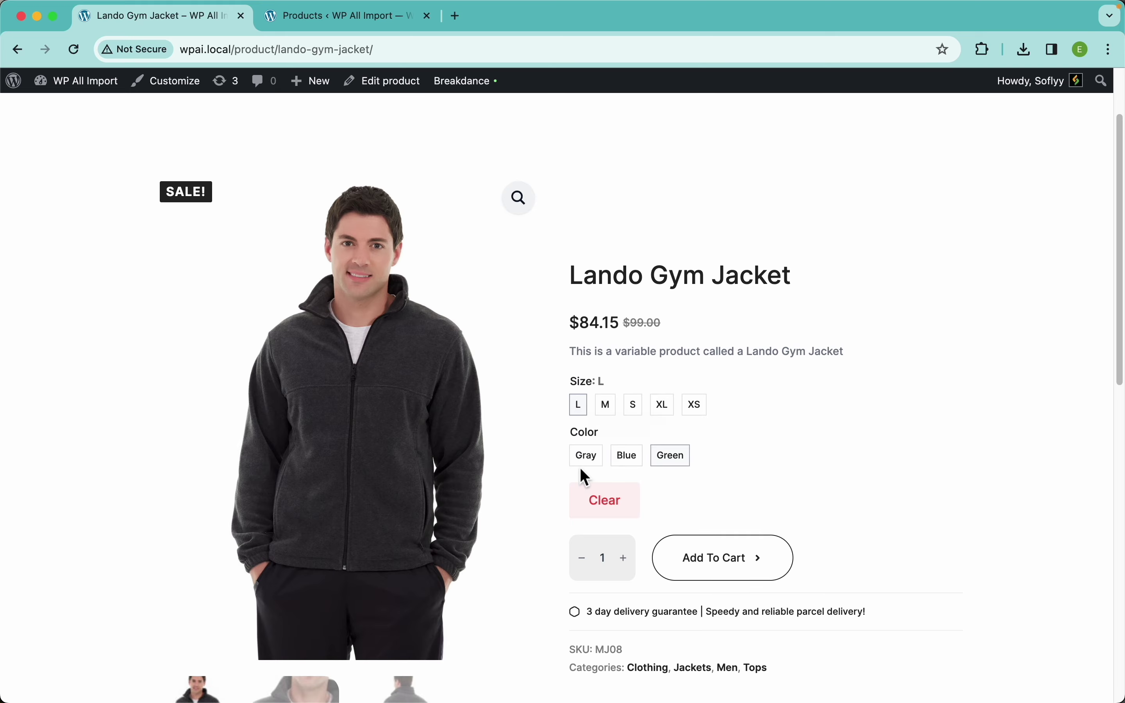
pyautogui.click(632, 459)
pyautogui.click(673, 446)
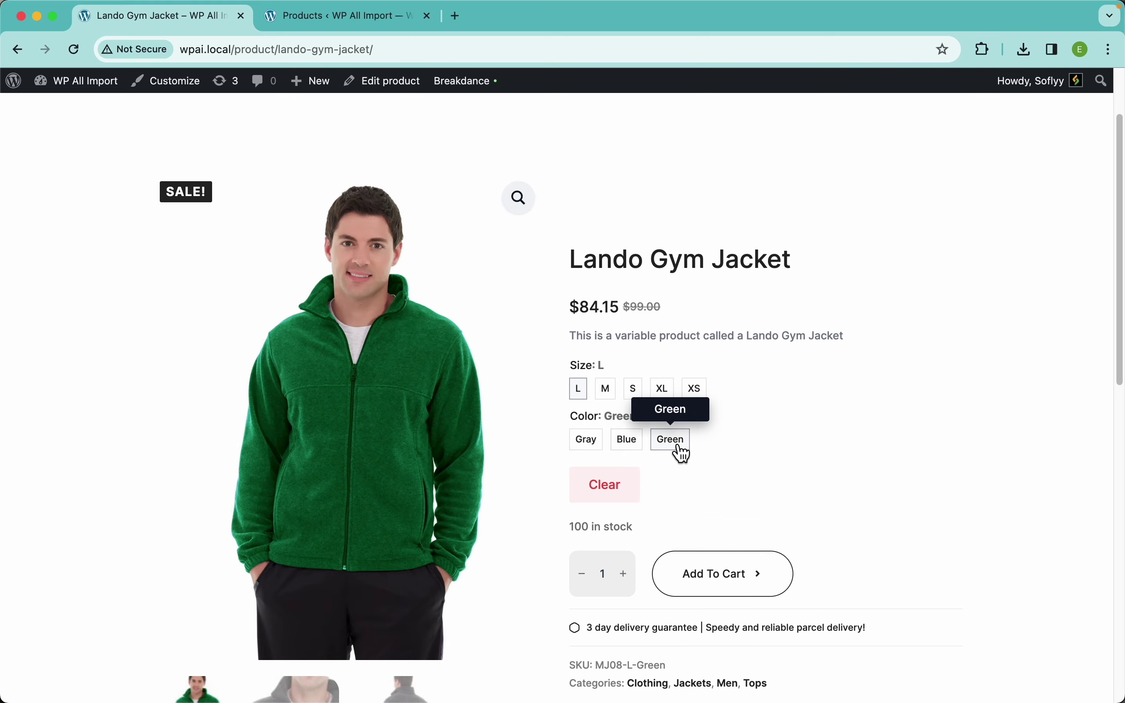
pyautogui.click(586, 441)
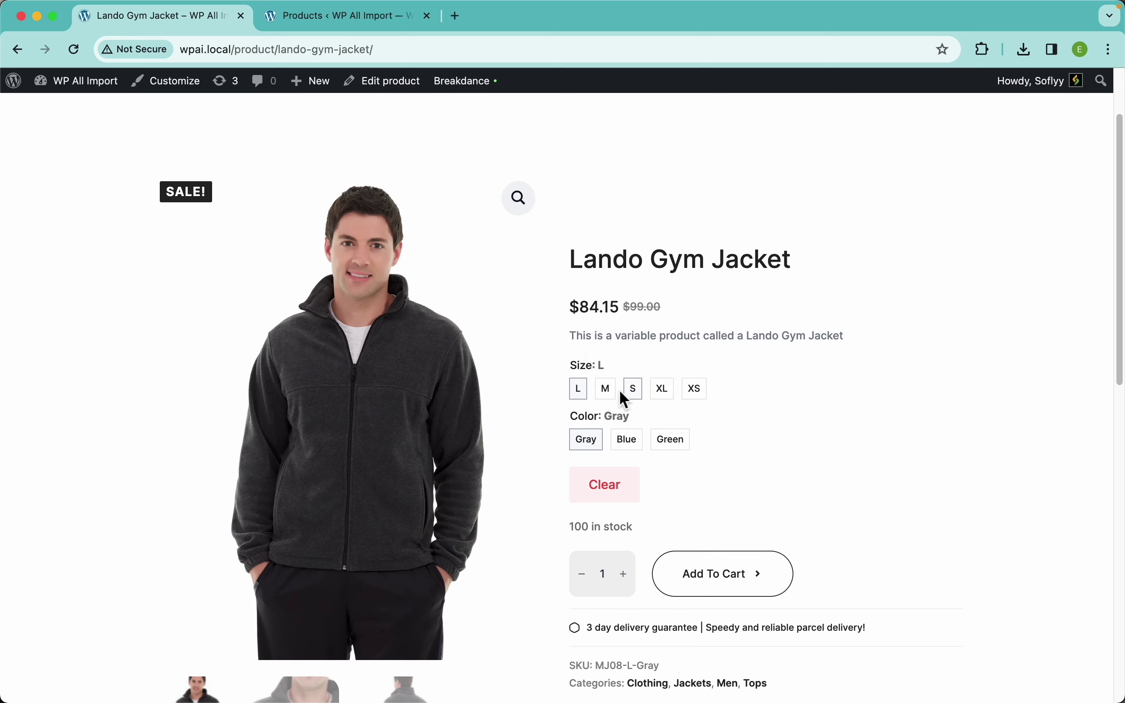
pyautogui.click(634, 391)
# - Examine the jacket's SKU, categories and description, and show its additional information with the size, color and brand attributes
pyautogui.scroll(-5, 662, 472)
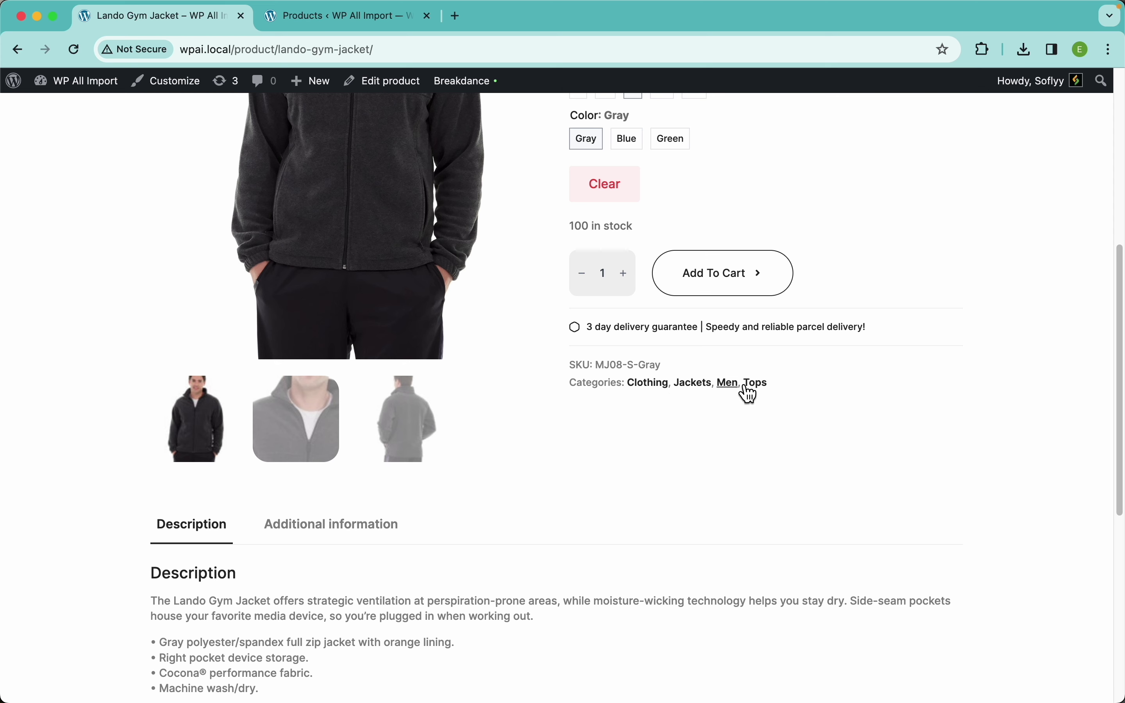
pyautogui.scroll(-4, 490, 431)
pyautogui.click(332, 310)
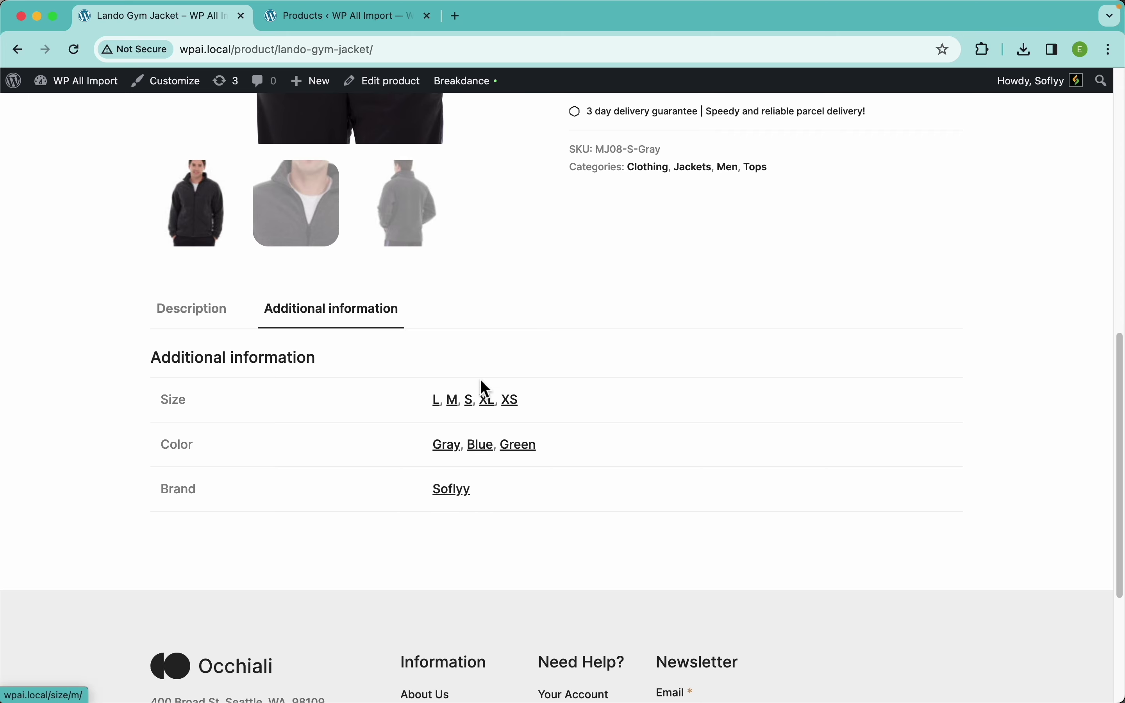
pyautogui.scroll(10, 622, 289)
pyautogui.scroll(-4, 621, 288)
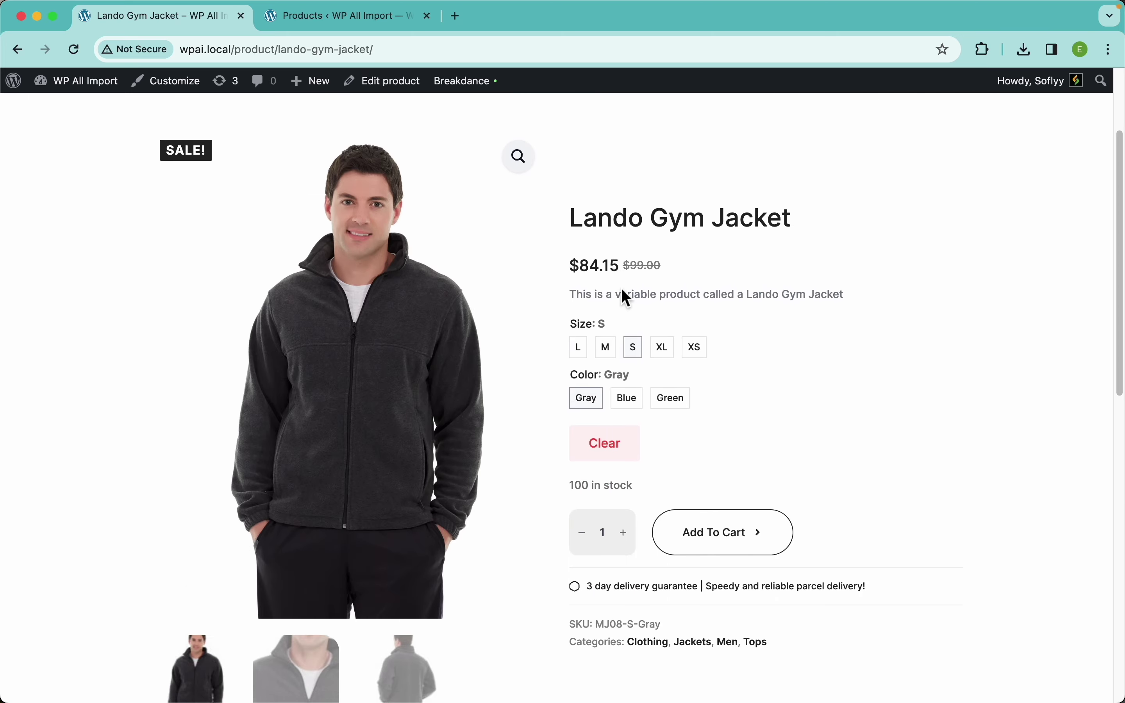
pyautogui.scroll(-10, 616, 369)
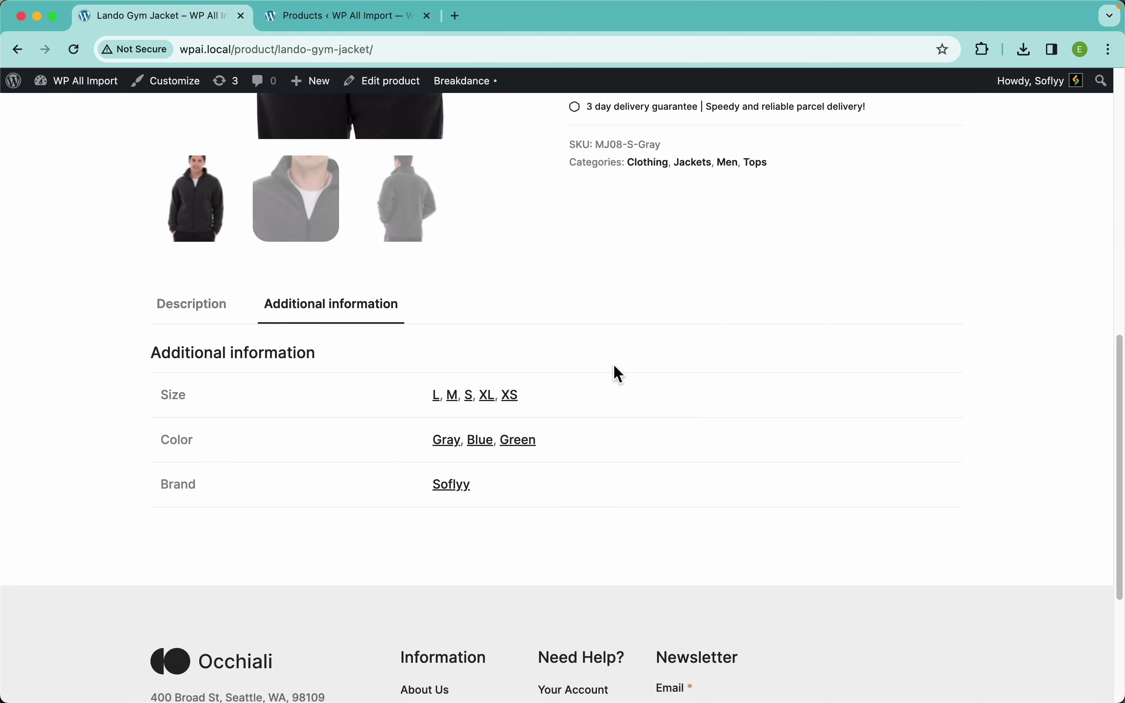
pyautogui.scroll(11, 558, 413)
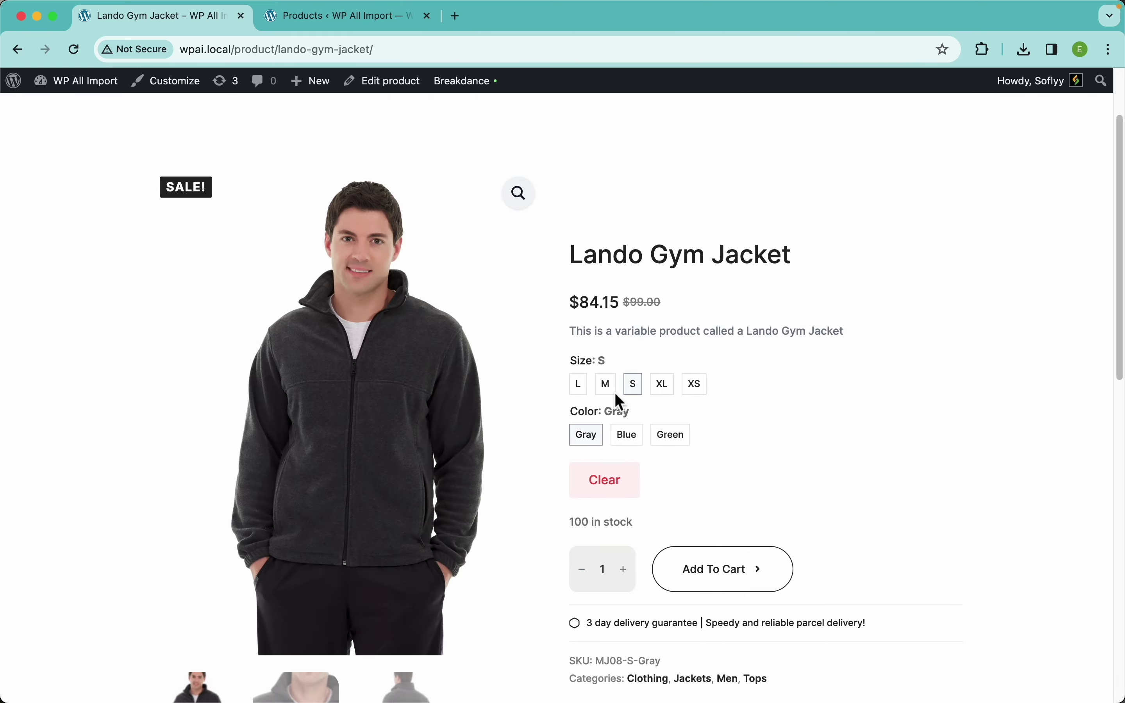
pyautogui.scroll(3, 567, 326)
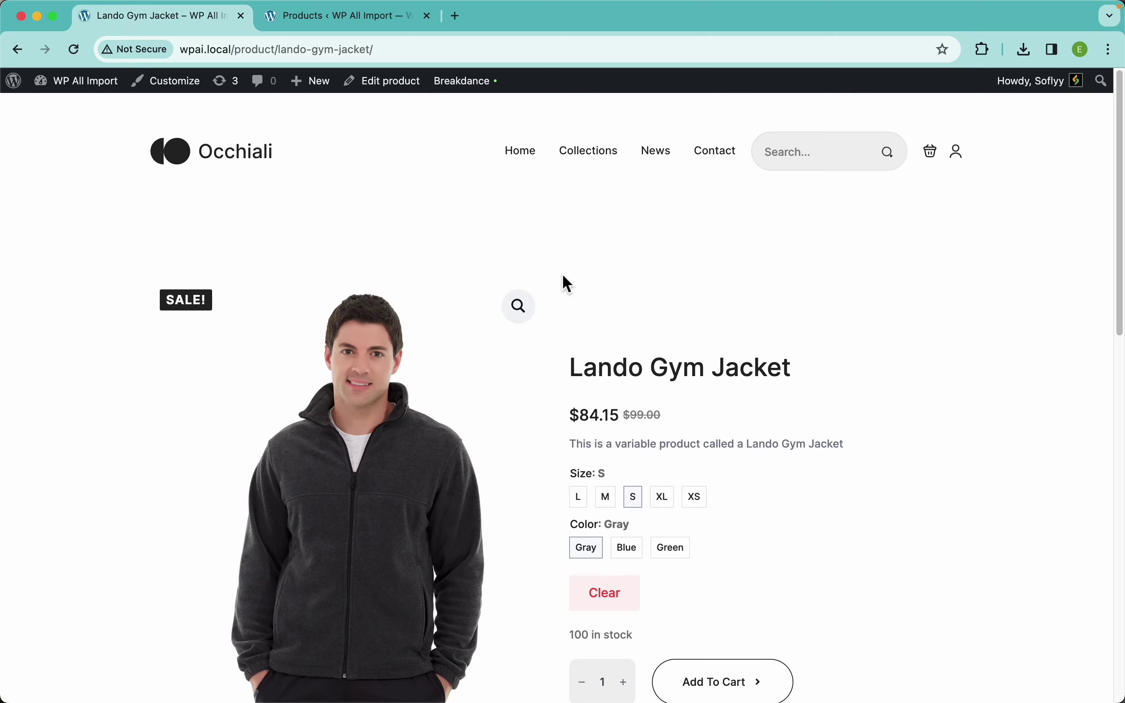
# - Open the Lando Gym Jacket for editing and check its description, product image, gallery, categories and inventory data
pyautogui.click(380, 85)
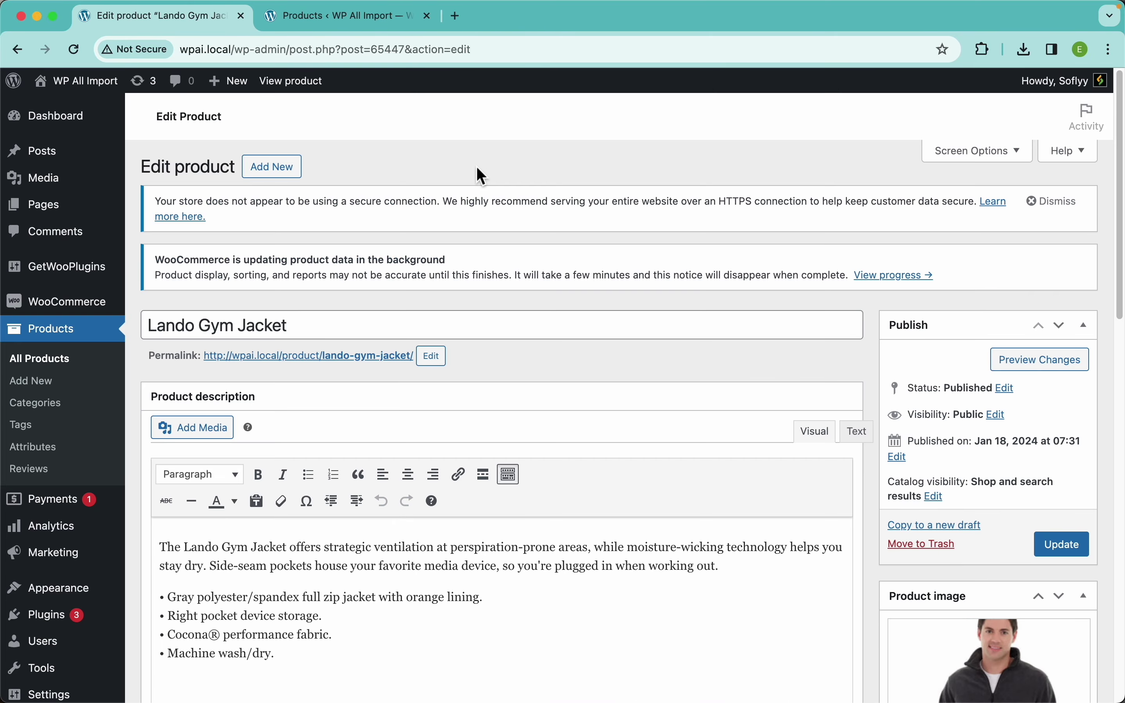
pyautogui.scroll(-7, 340, 200)
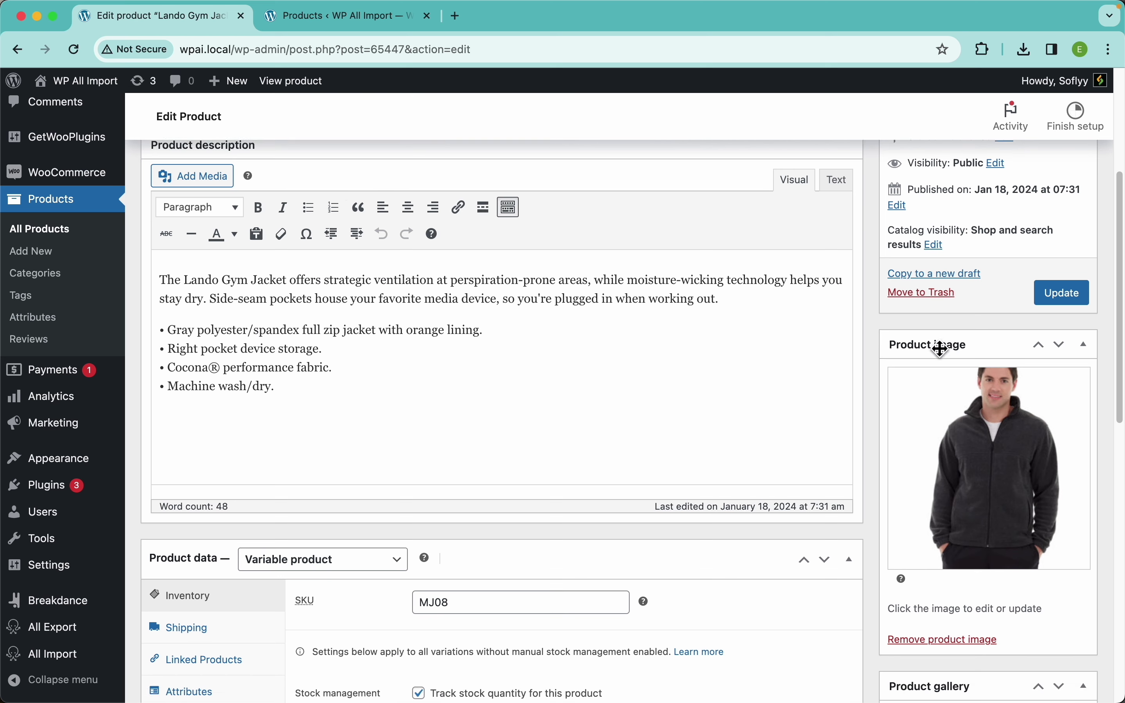
pyautogui.scroll(-10, 1036, 433)
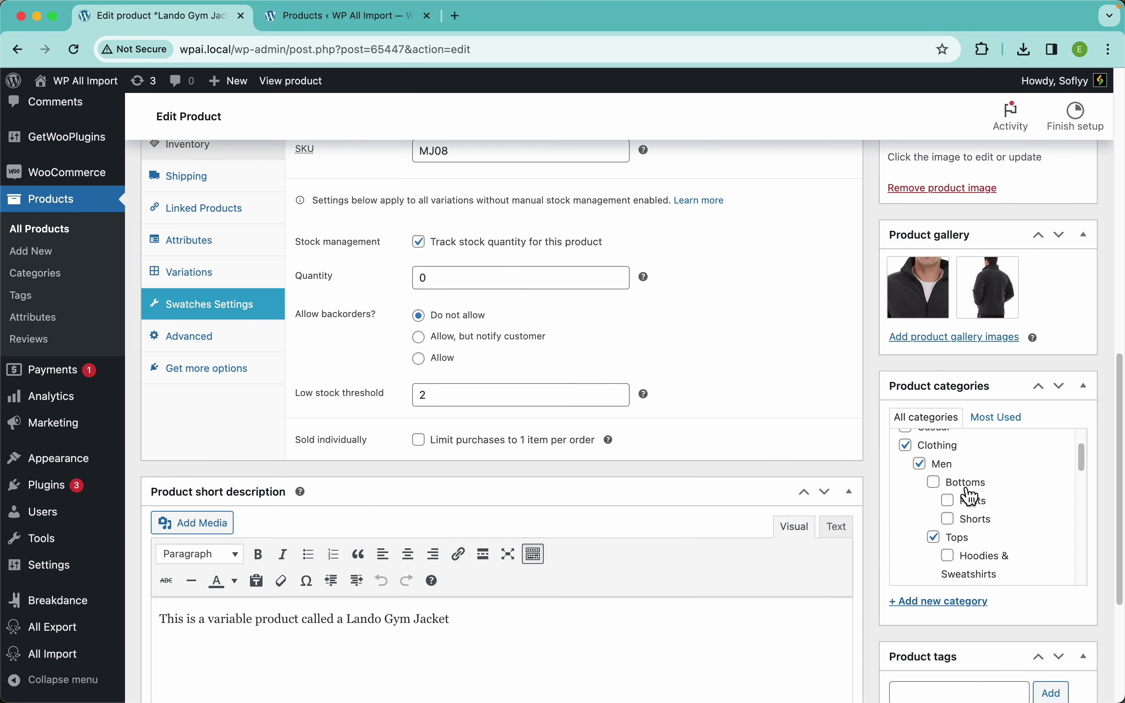
pyautogui.scroll(5, 973, 497)
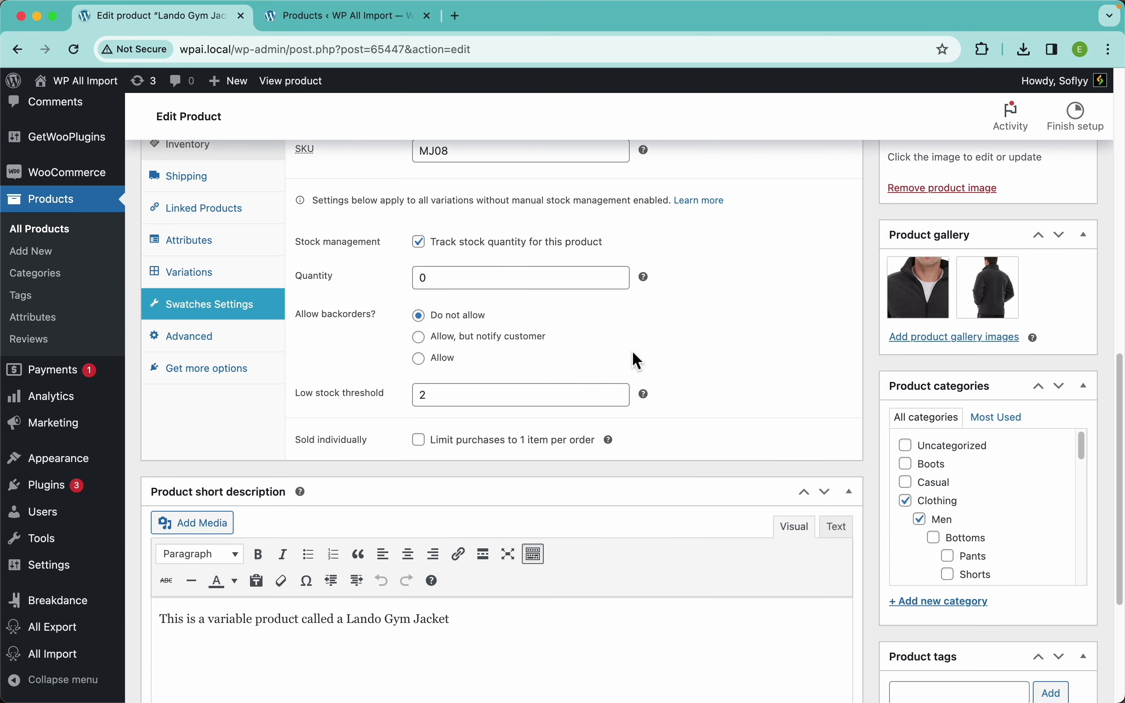
pyautogui.scroll(2, 634, 358)
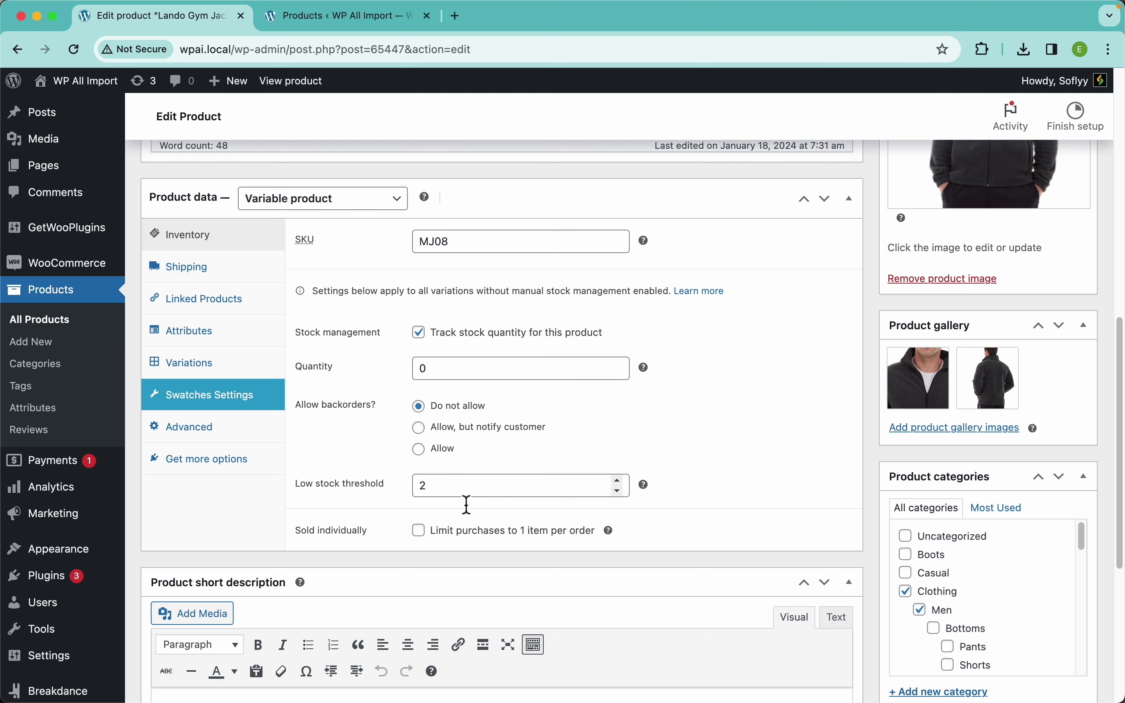
# - Show the product's attributes and expand Size, Color and Brand to check their values and variation settings
pyautogui.click(209, 342)
pyautogui.click(386, 356)
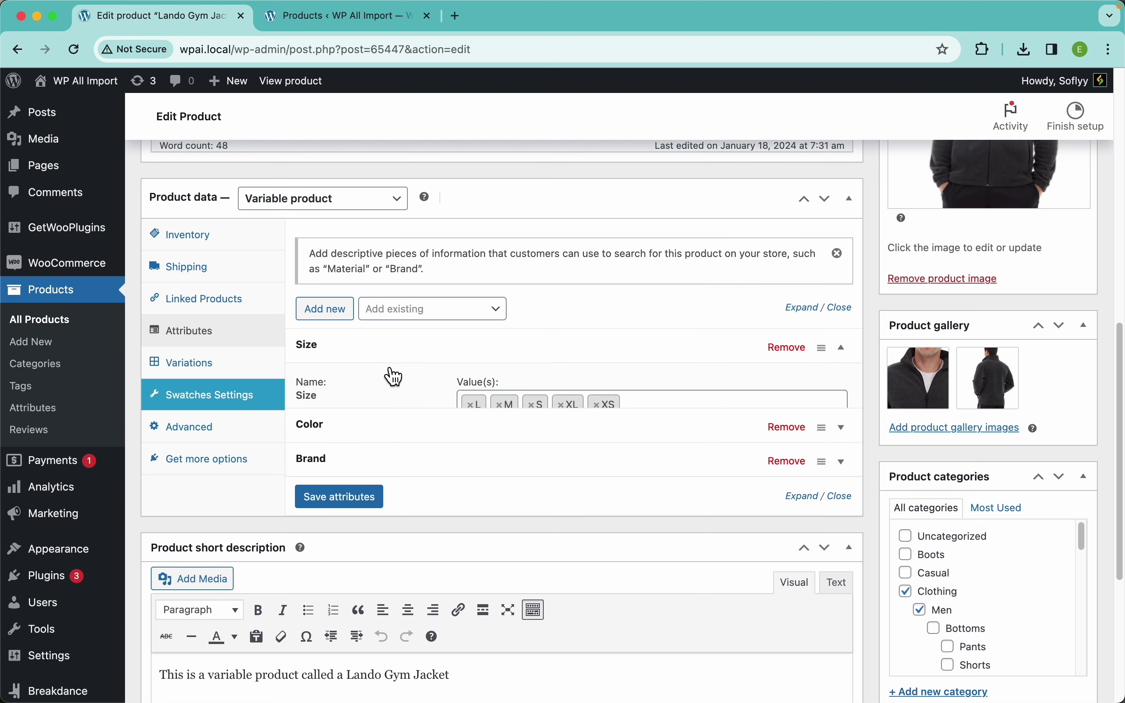
pyautogui.click(402, 495)
pyautogui.click(440, 648)
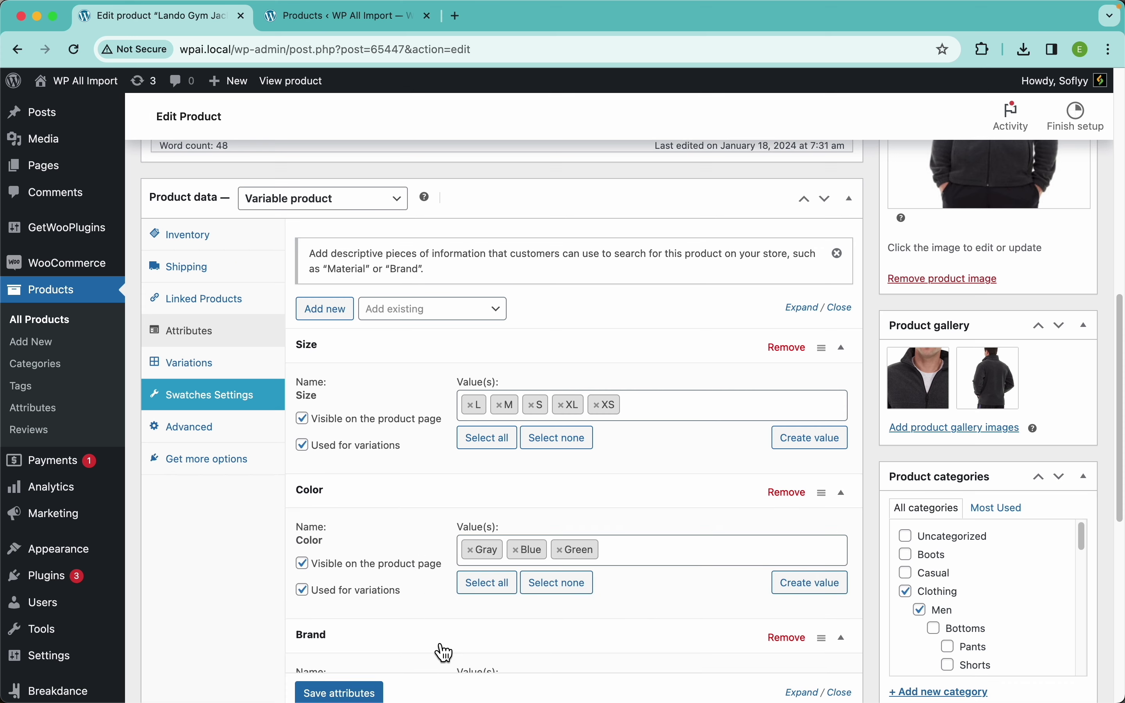
pyautogui.scroll(-3, 444, 651)
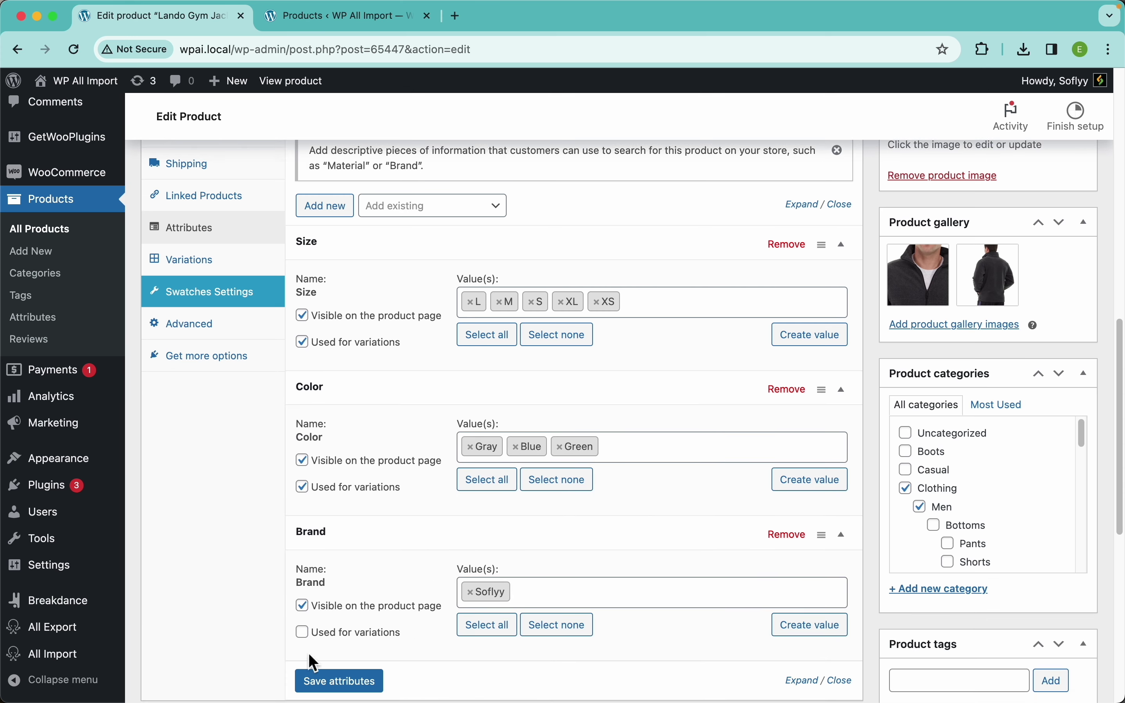
# - Inspect the product's variations, expanding XL Gray and XL Green to check their details, and return to the storefront product page
pyautogui.click(205, 269)
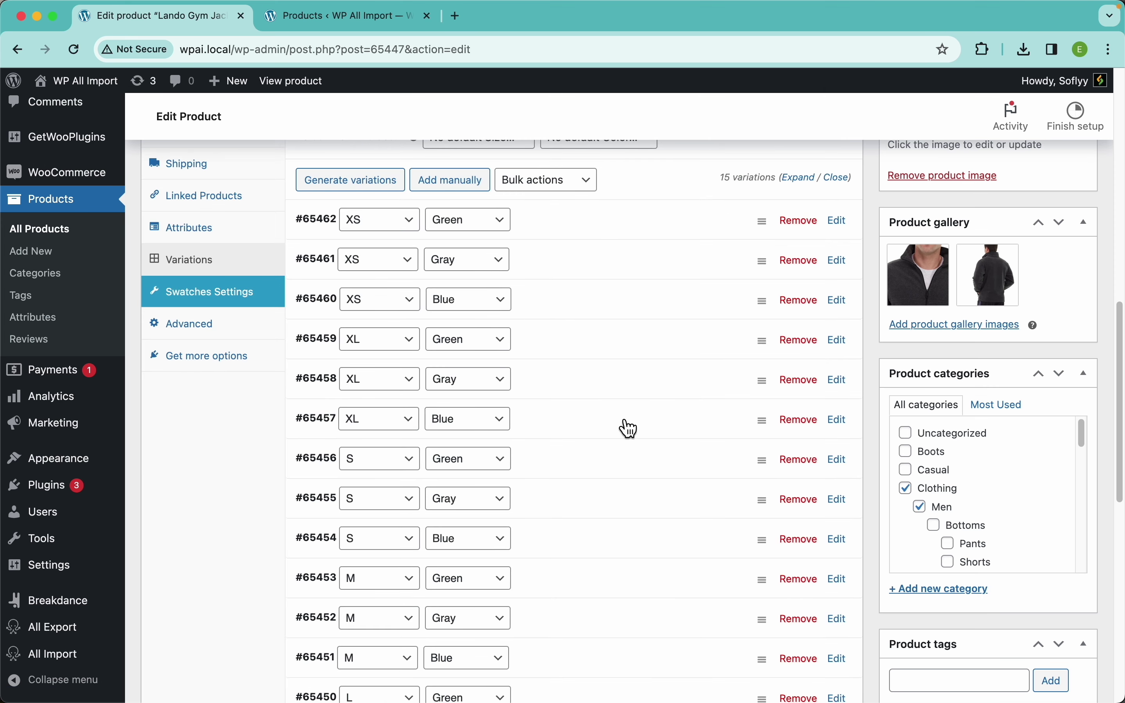
pyautogui.click(628, 428)
pyautogui.click(384, 400)
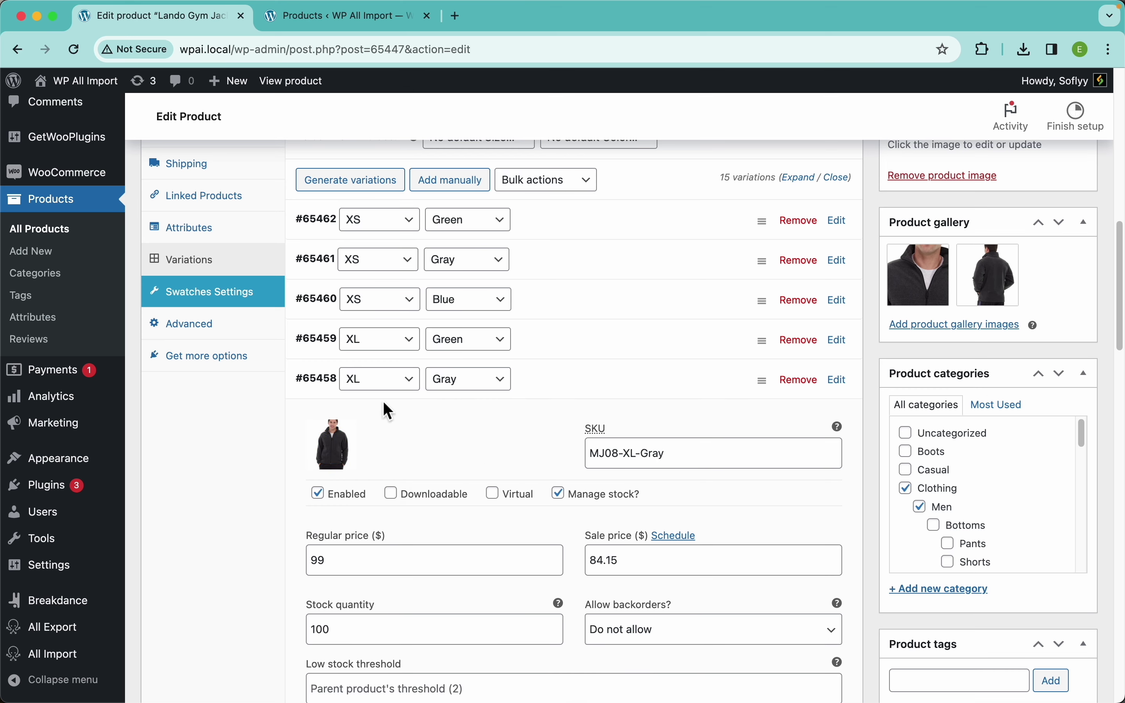
pyautogui.click(640, 344)
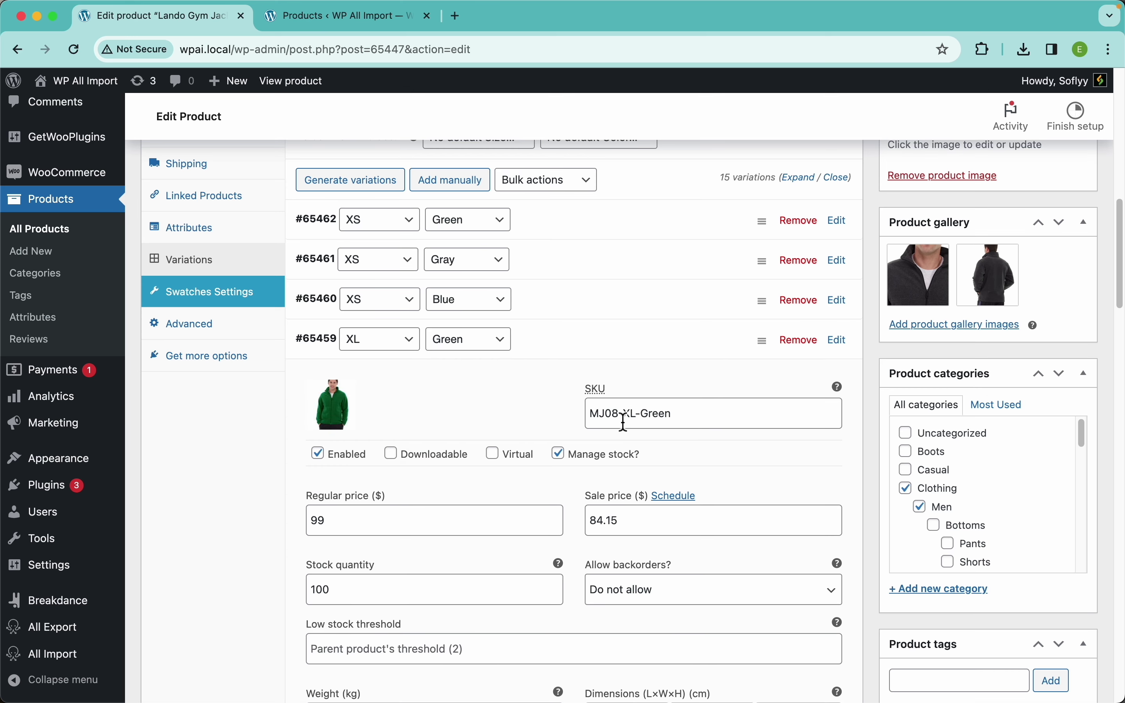
pyautogui.scroll(-2, 607, 437)
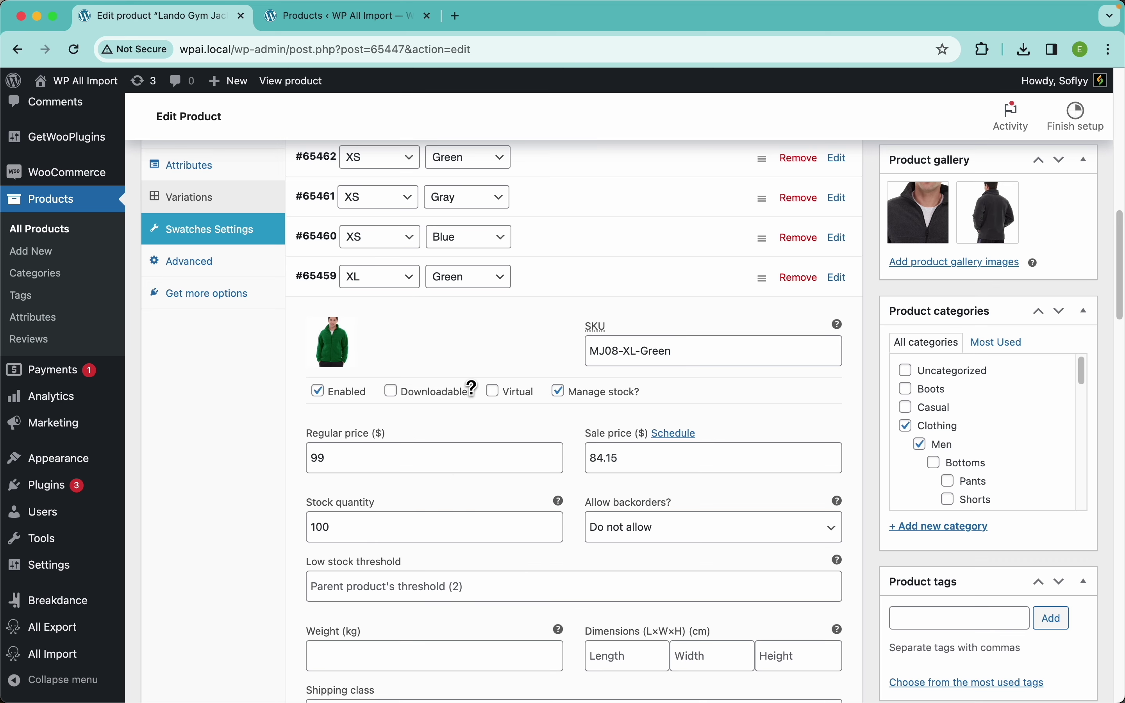
pyautogui.scroll(15, 553, 321)
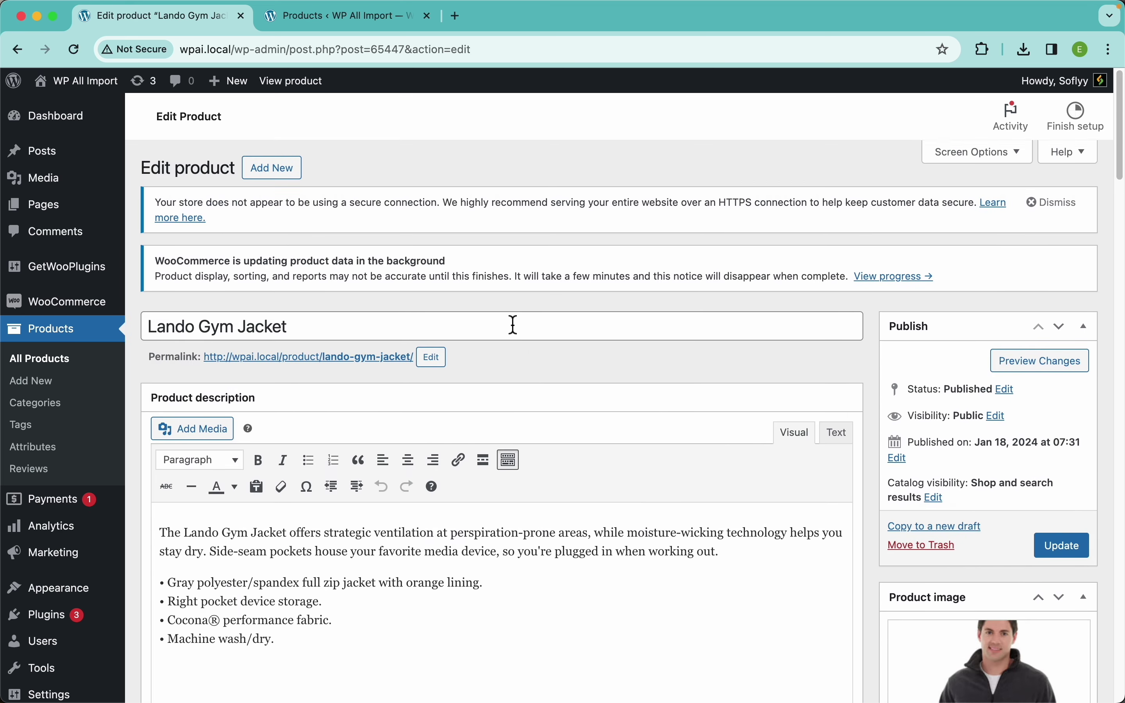
pyautogui.click(305, 95)
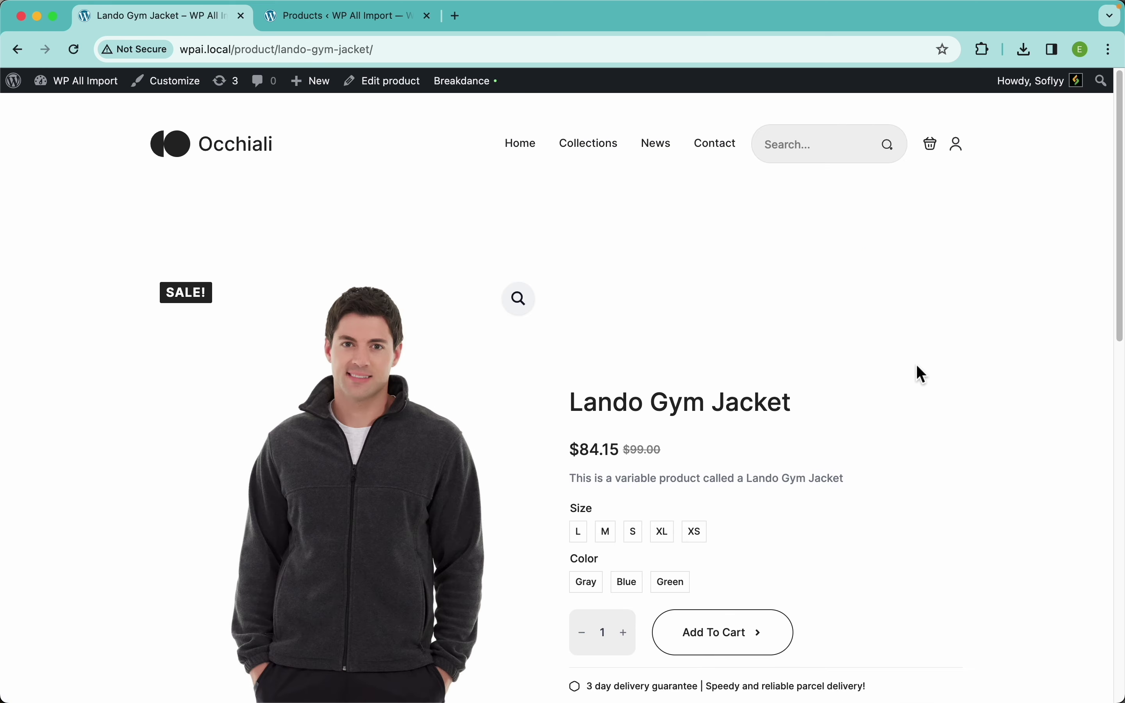